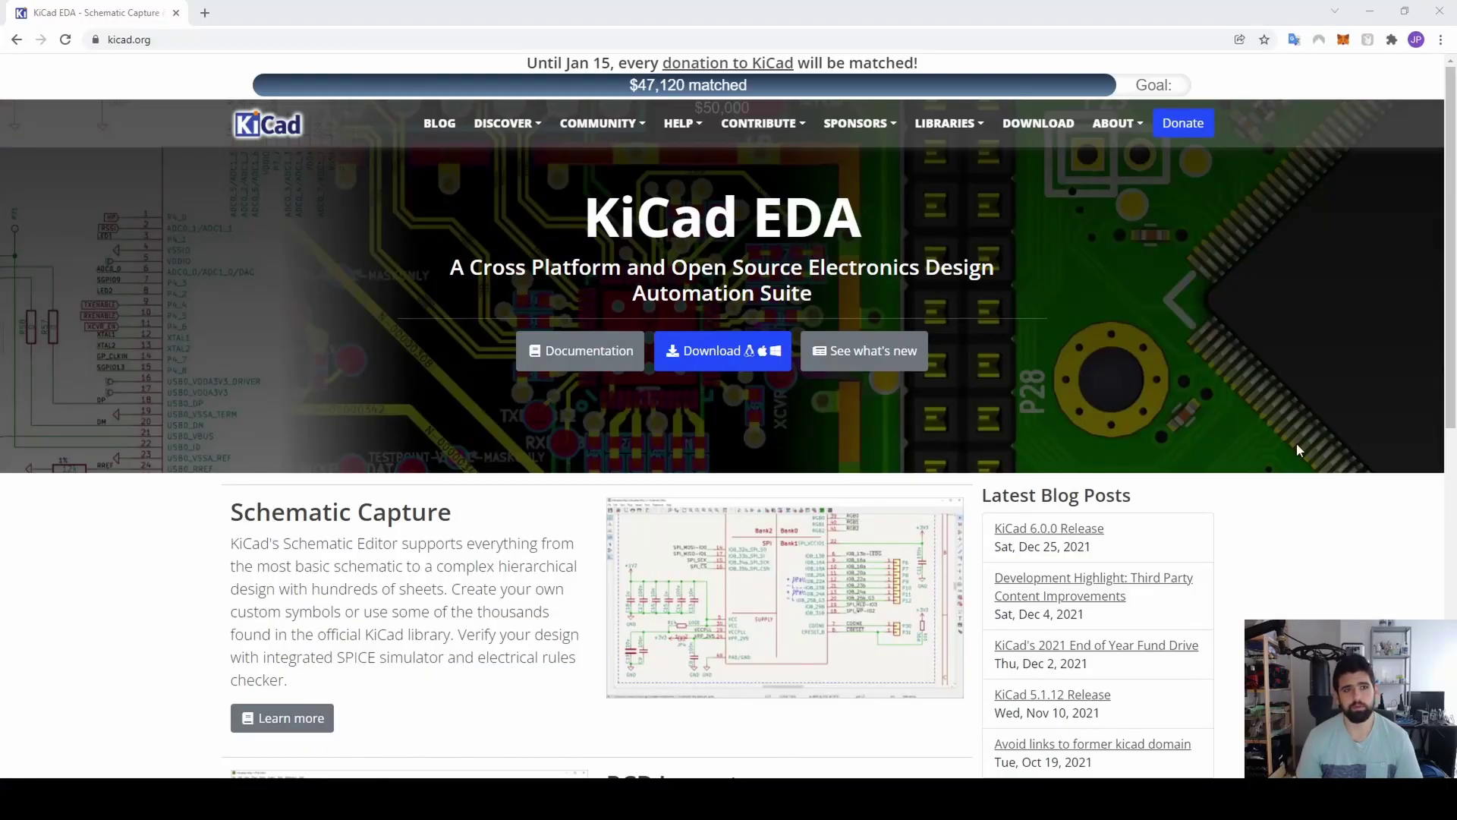
# Go from kicad.org to the Windows Downloads page
pyautogui.click(143, 40)
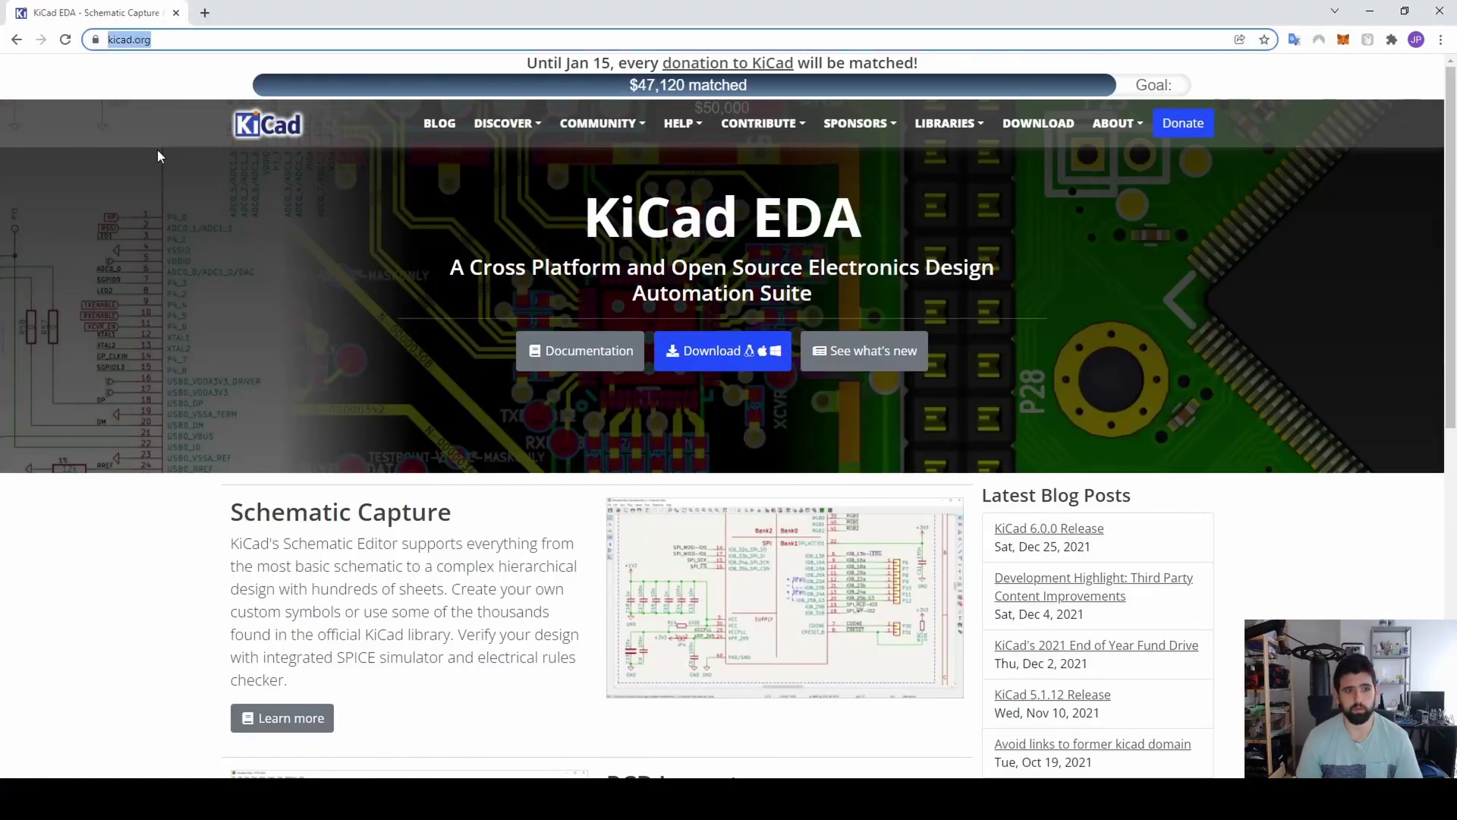
pyautogui.click(710, 375)
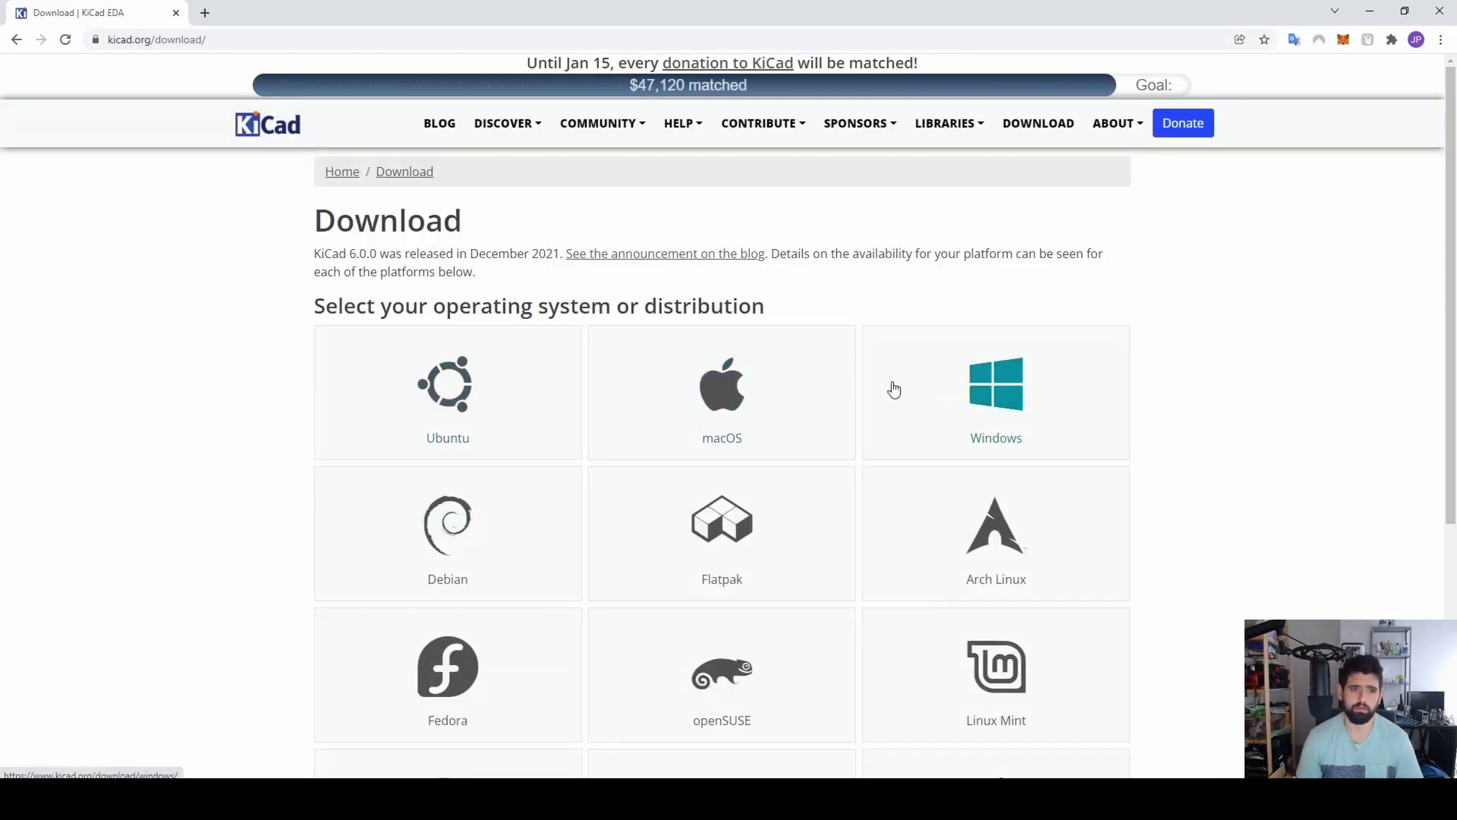
pyautogui.click(1000, 389)
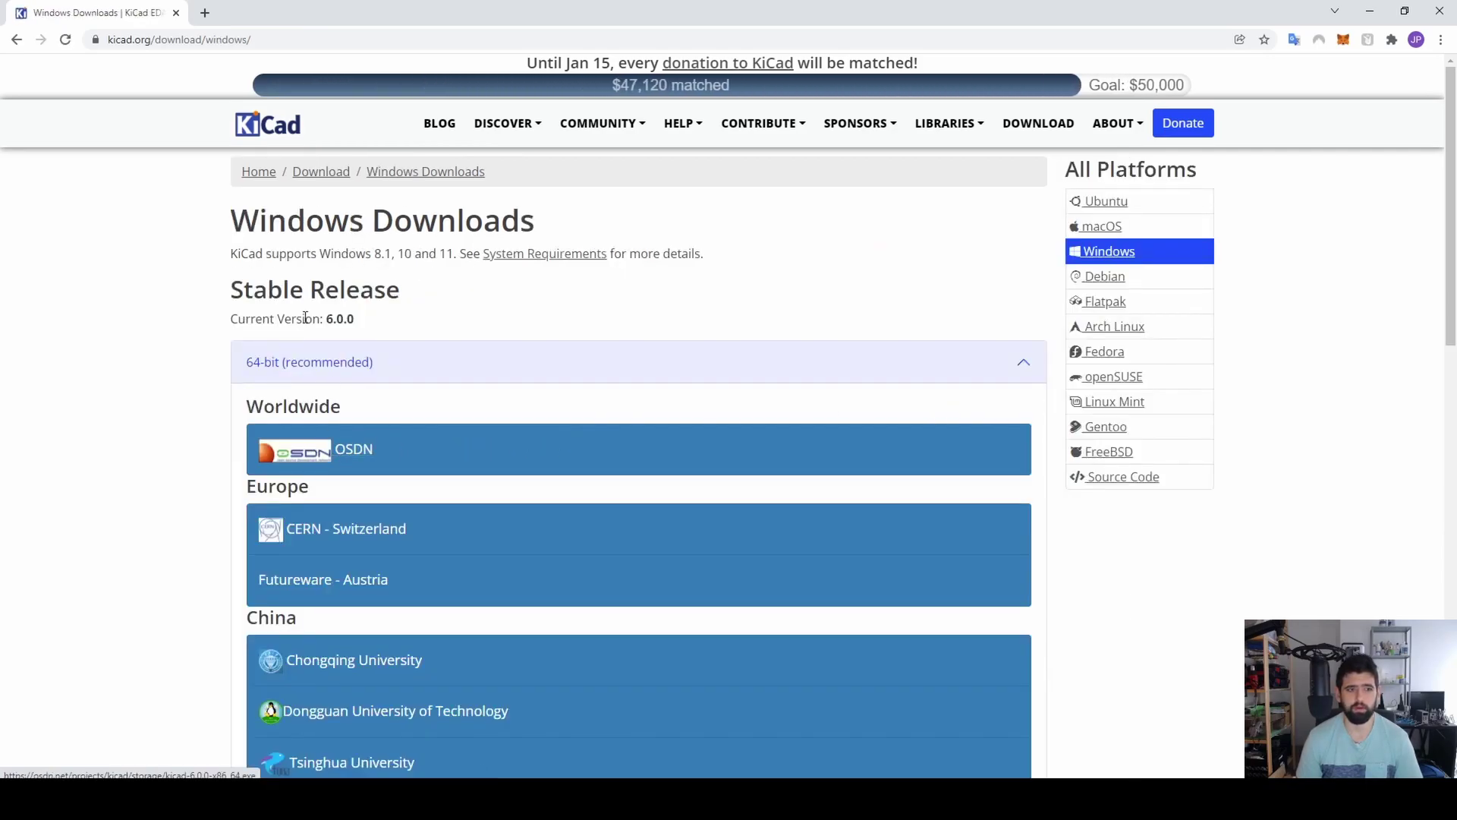
# Highlight the stable release version 6.0.0 and scroll through the download mirrors
pyautogui.moveTo(312, 320); pyautogui.dragTo(240, 324)
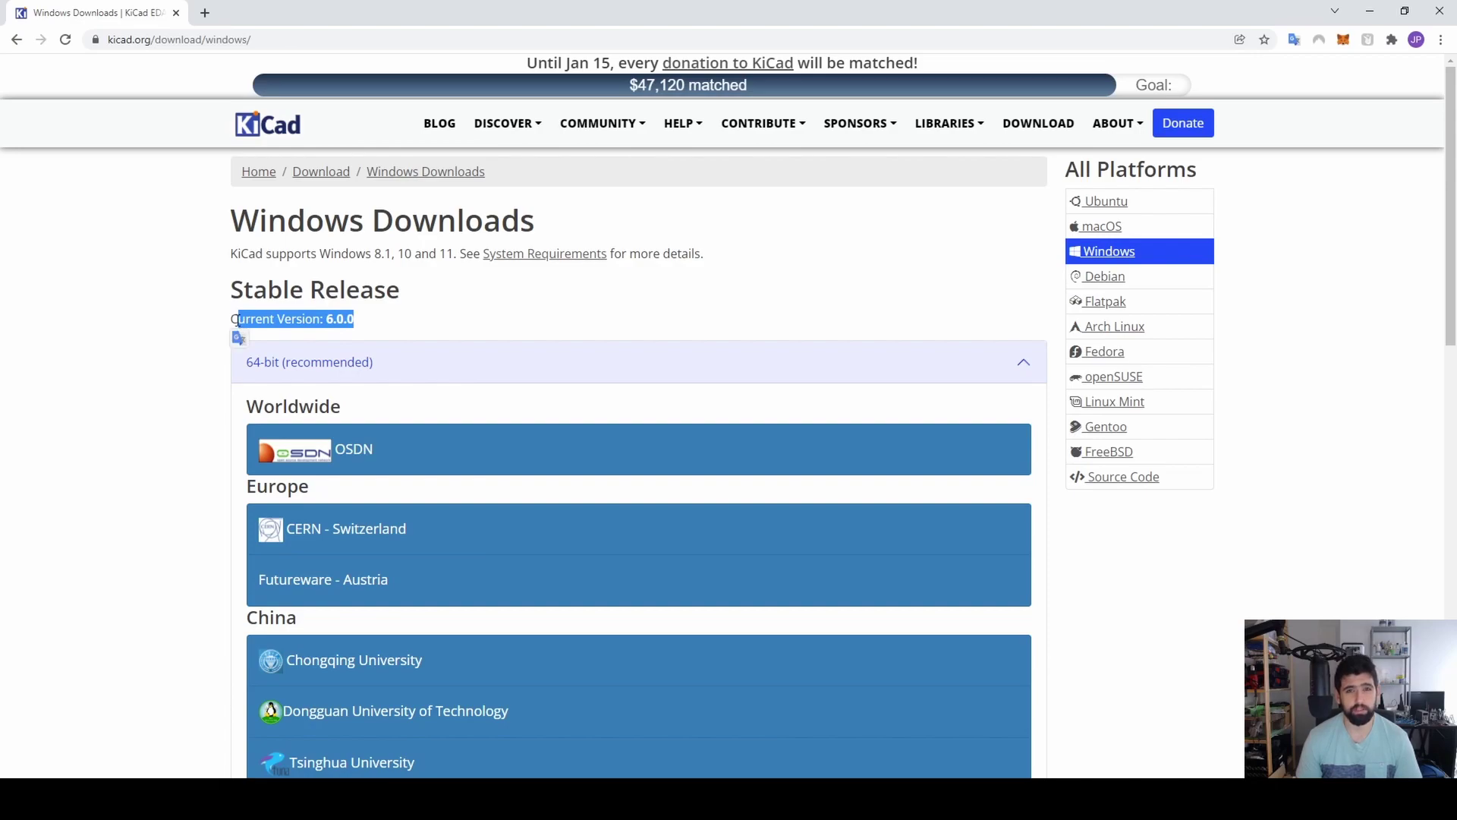
pyautogui.scroll(-2, 295, 387)
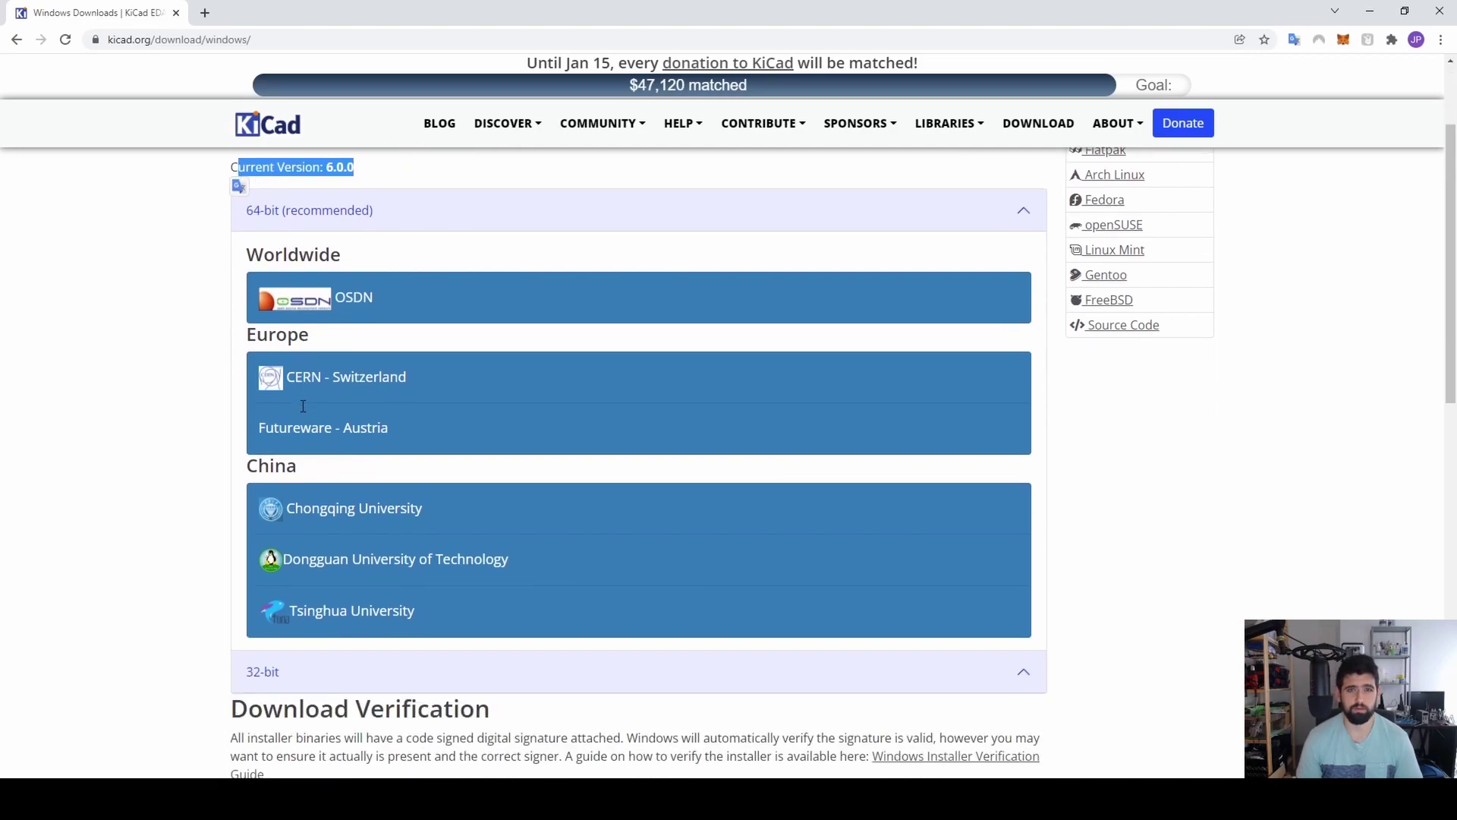
pyautogui.scroll(2, 303, 412)
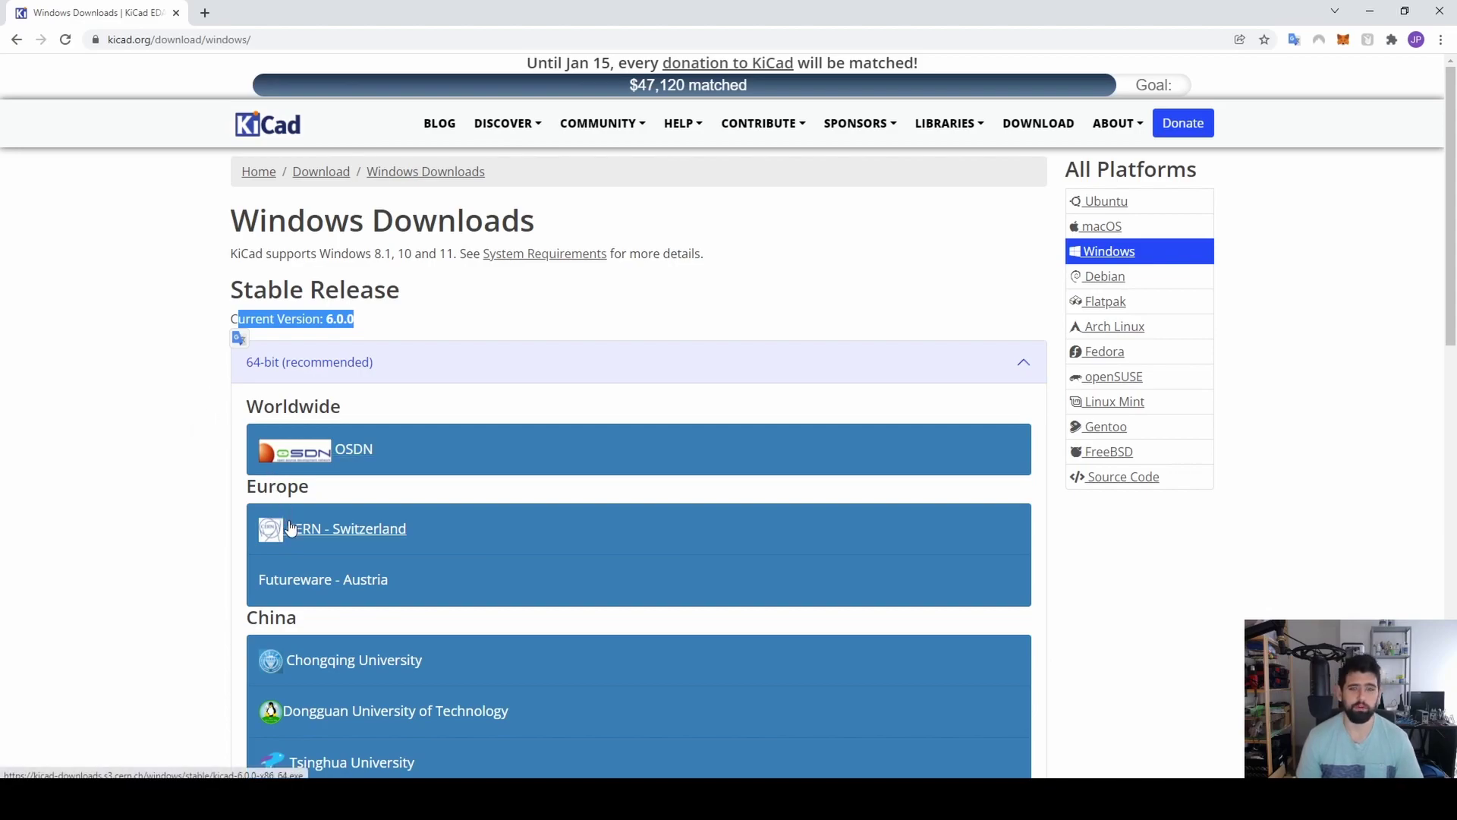
pyautogui.scroll(-1, 340, 557)
pyautogui.scroll(-1, 339, 558)
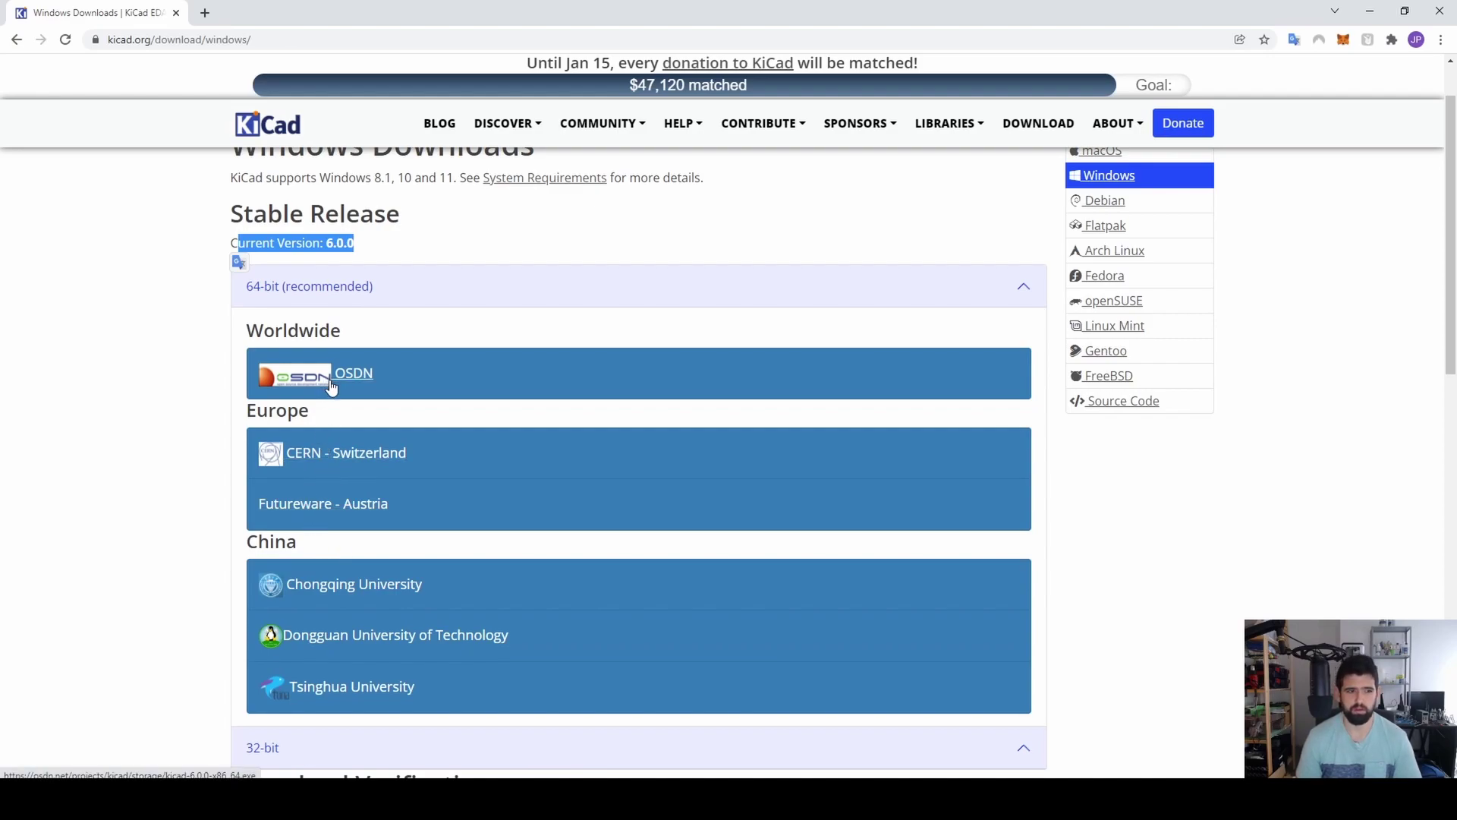
pyautogui.scroll(-2, 331, 386)
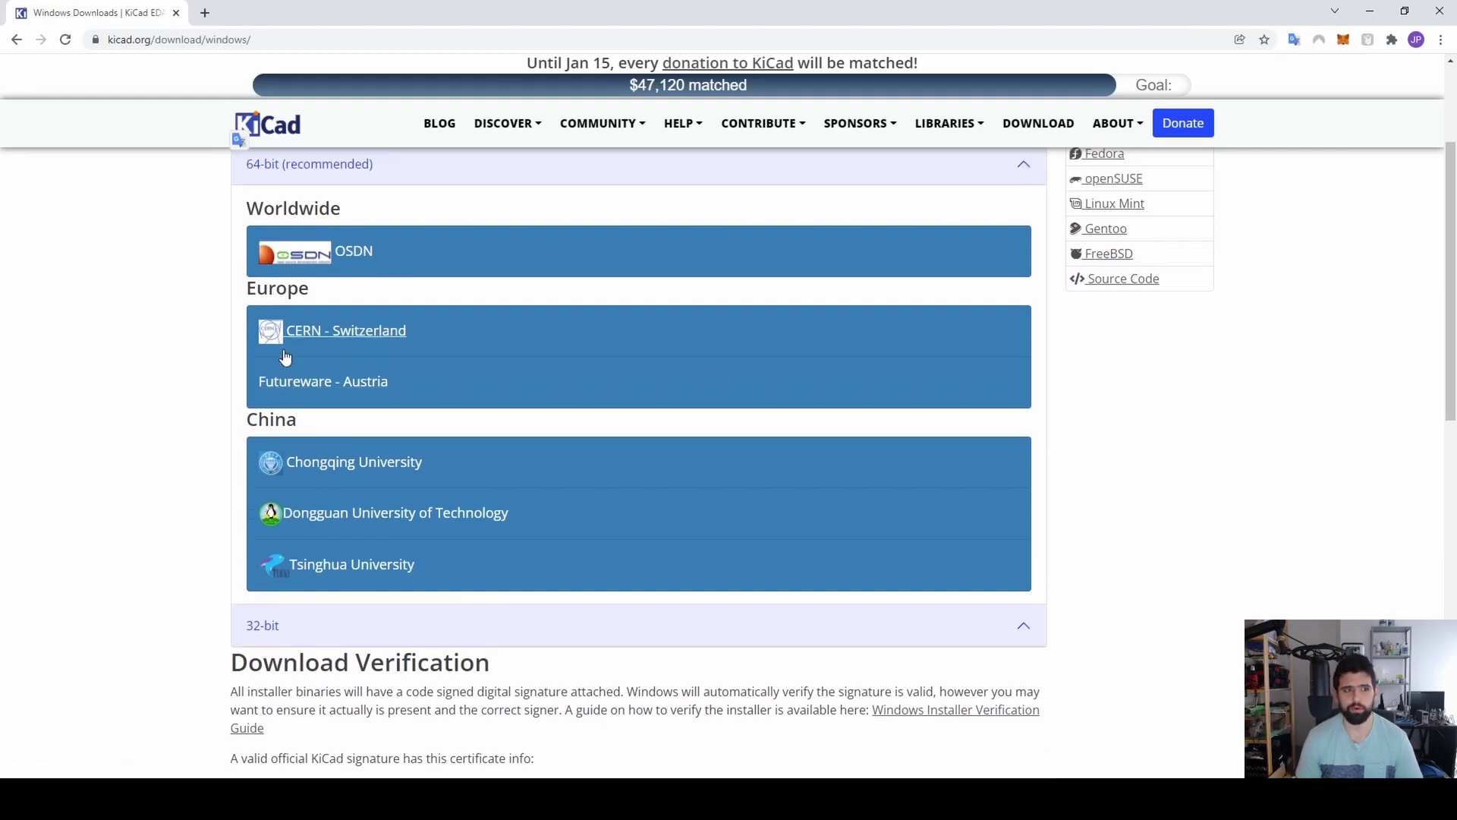
pyautogui.scroll(2, 285, 356)
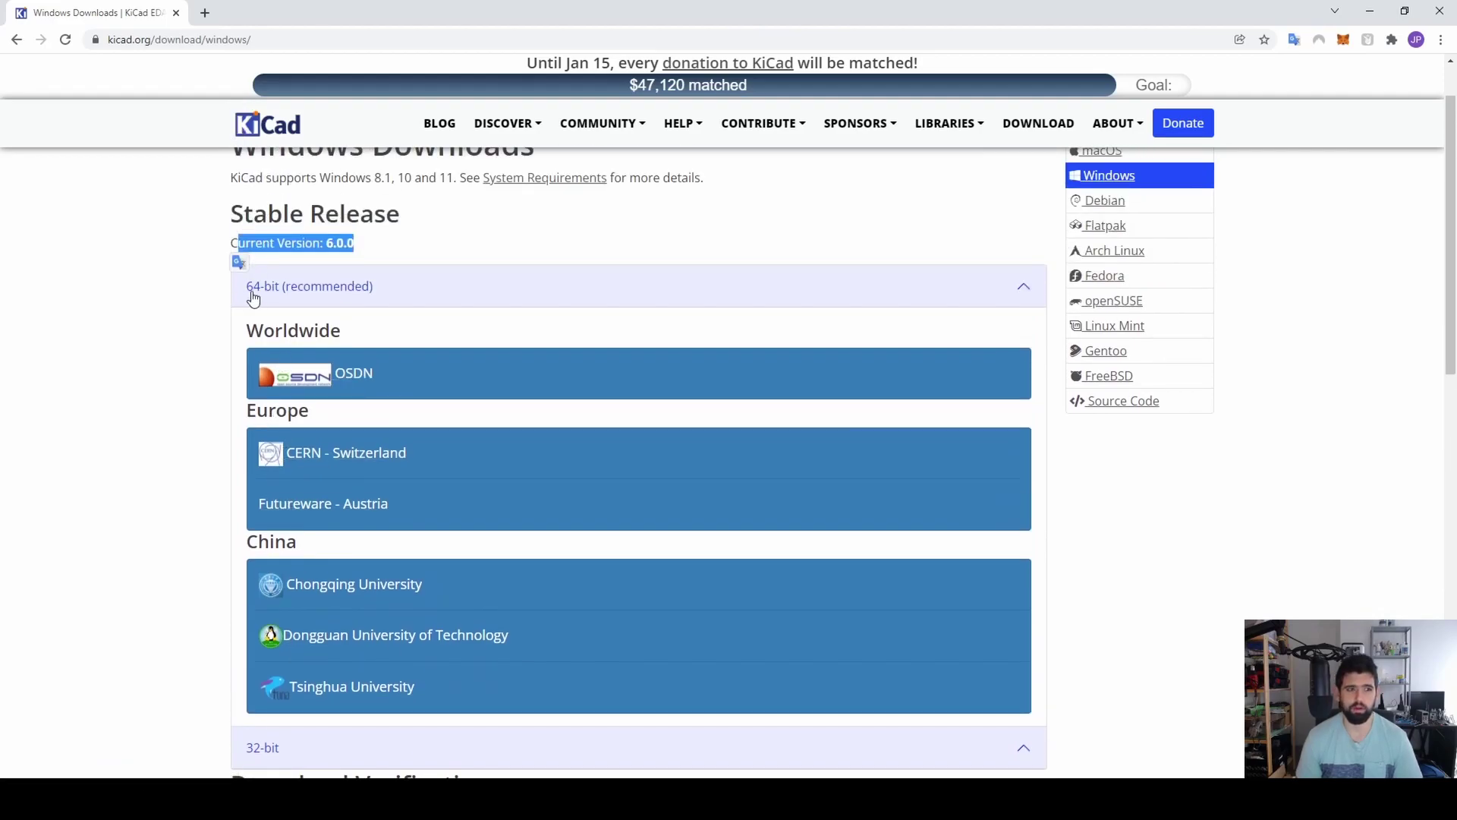
pyautogui.scroll(-2, 286, 494)
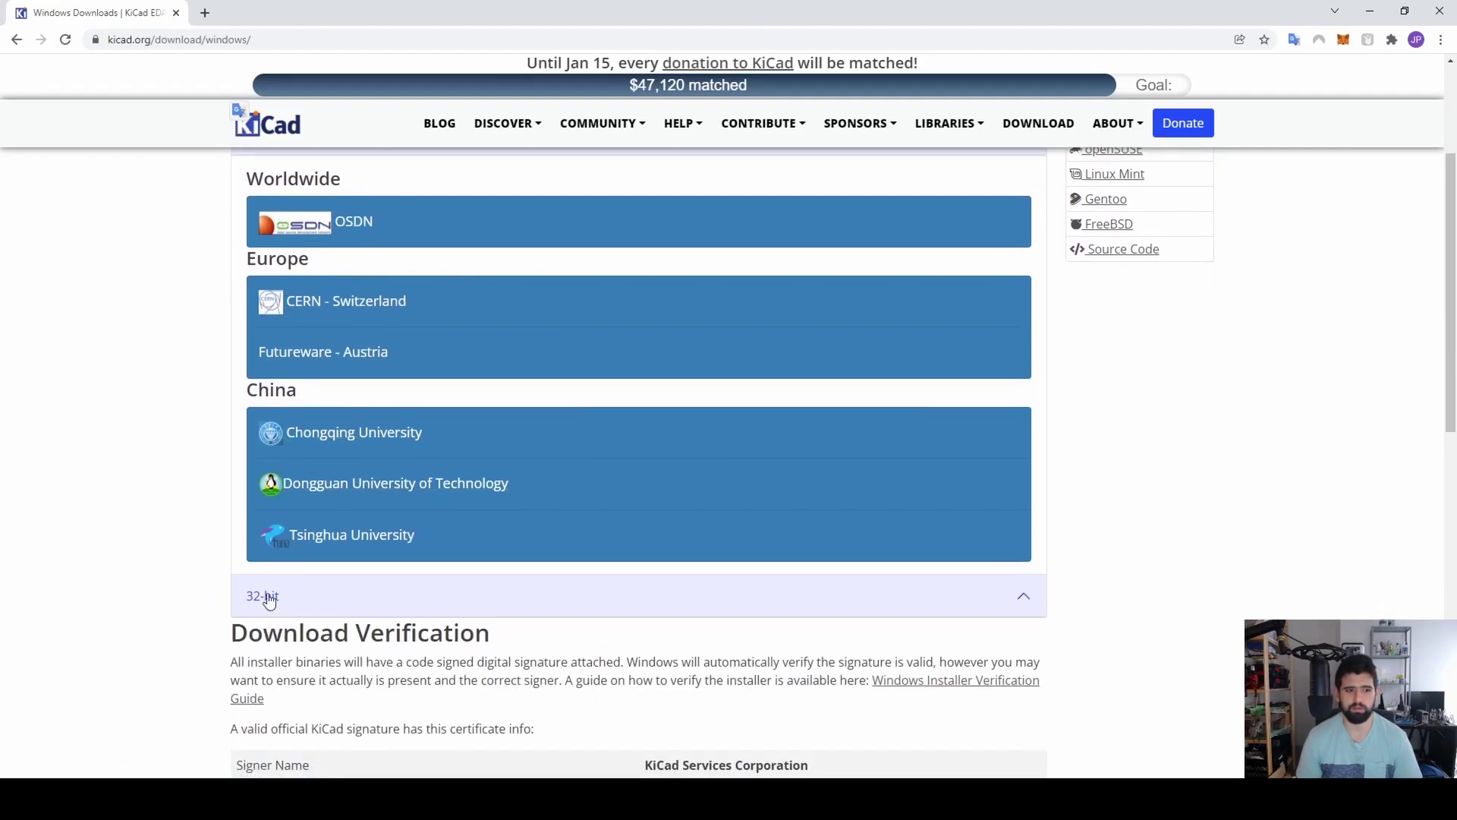
pyautogui.scroll(3, 269, 600)
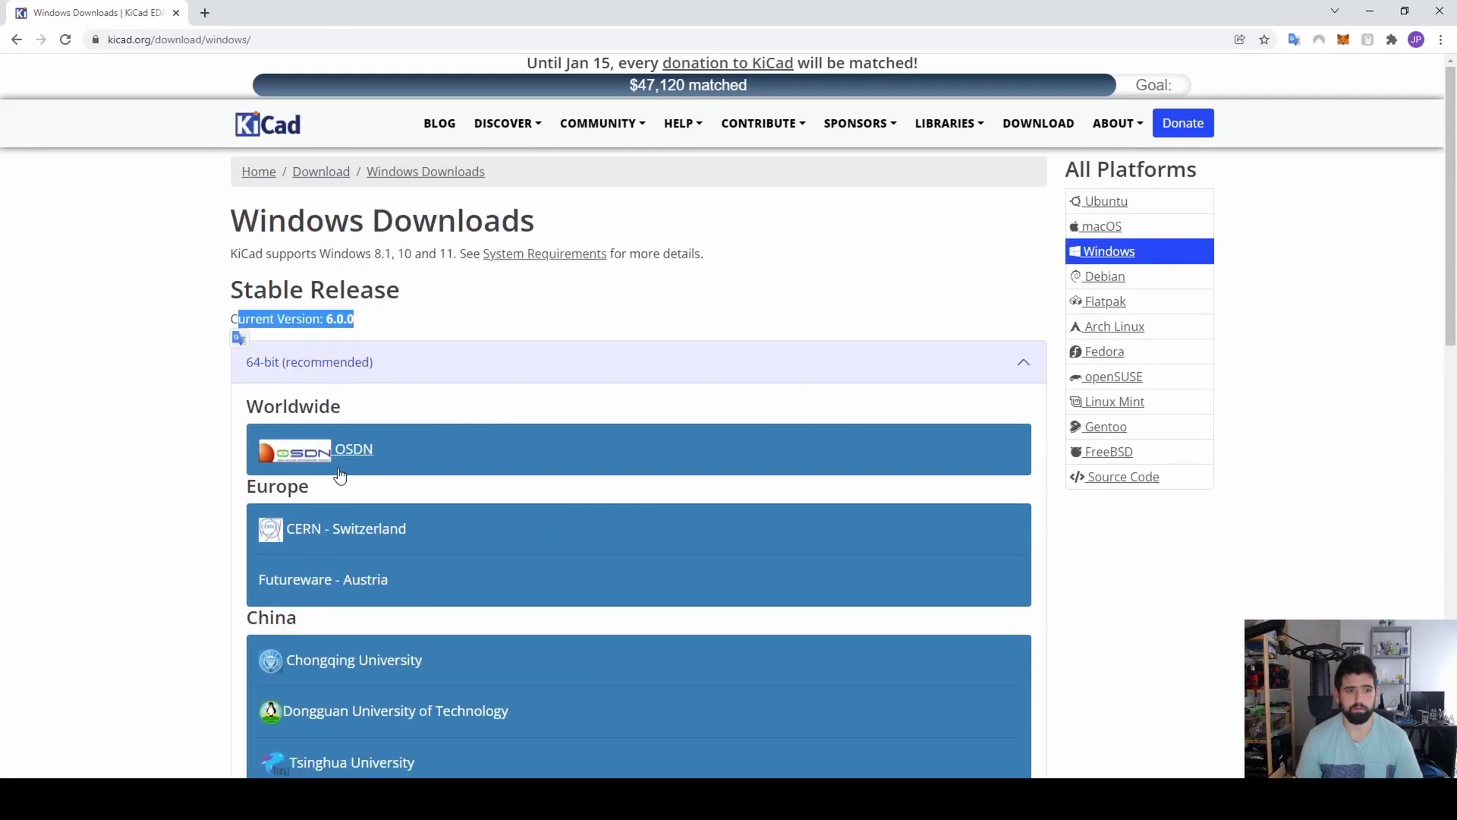
# Start the 64-bit kicad-6.0.0-x86_64.exe download from the CERN mirror and browse the donation frequency options
pyautogui.click(354, 526)
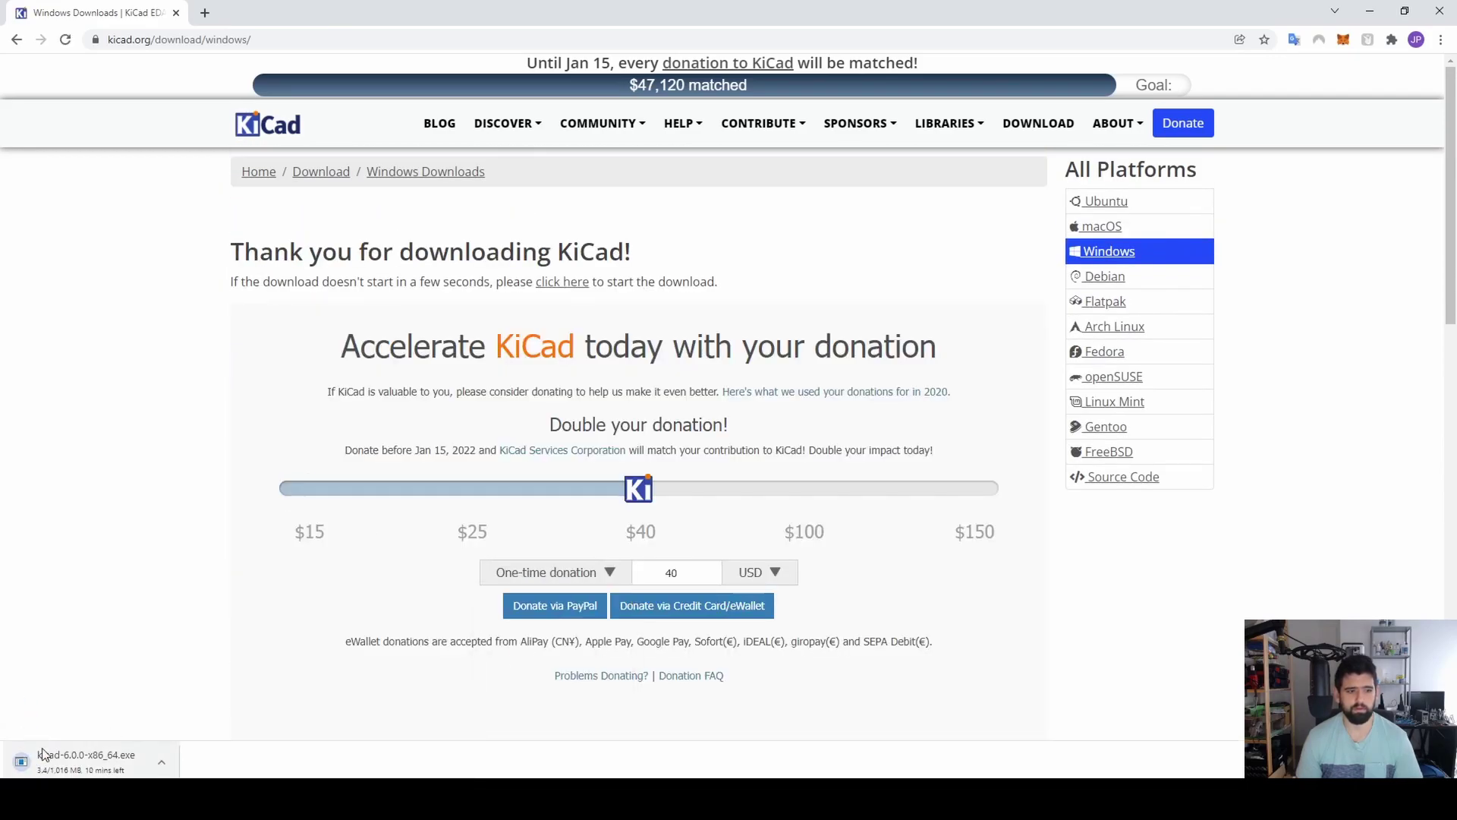
pyautogui.click(575, 580)
pyautogui.click(524, 566)
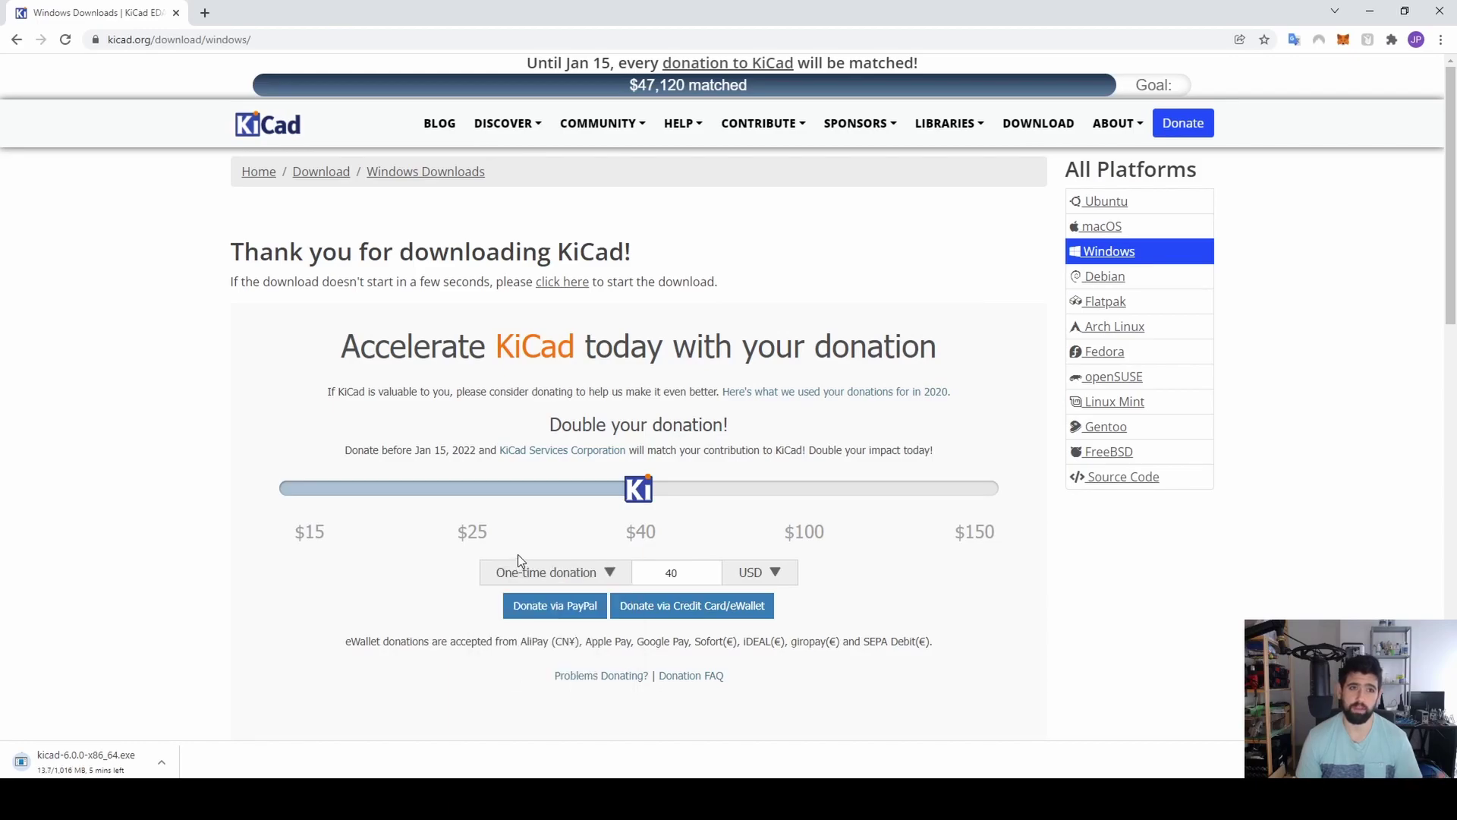
pyautogui.click(502, 566)
pyautogui.click(501, 561)
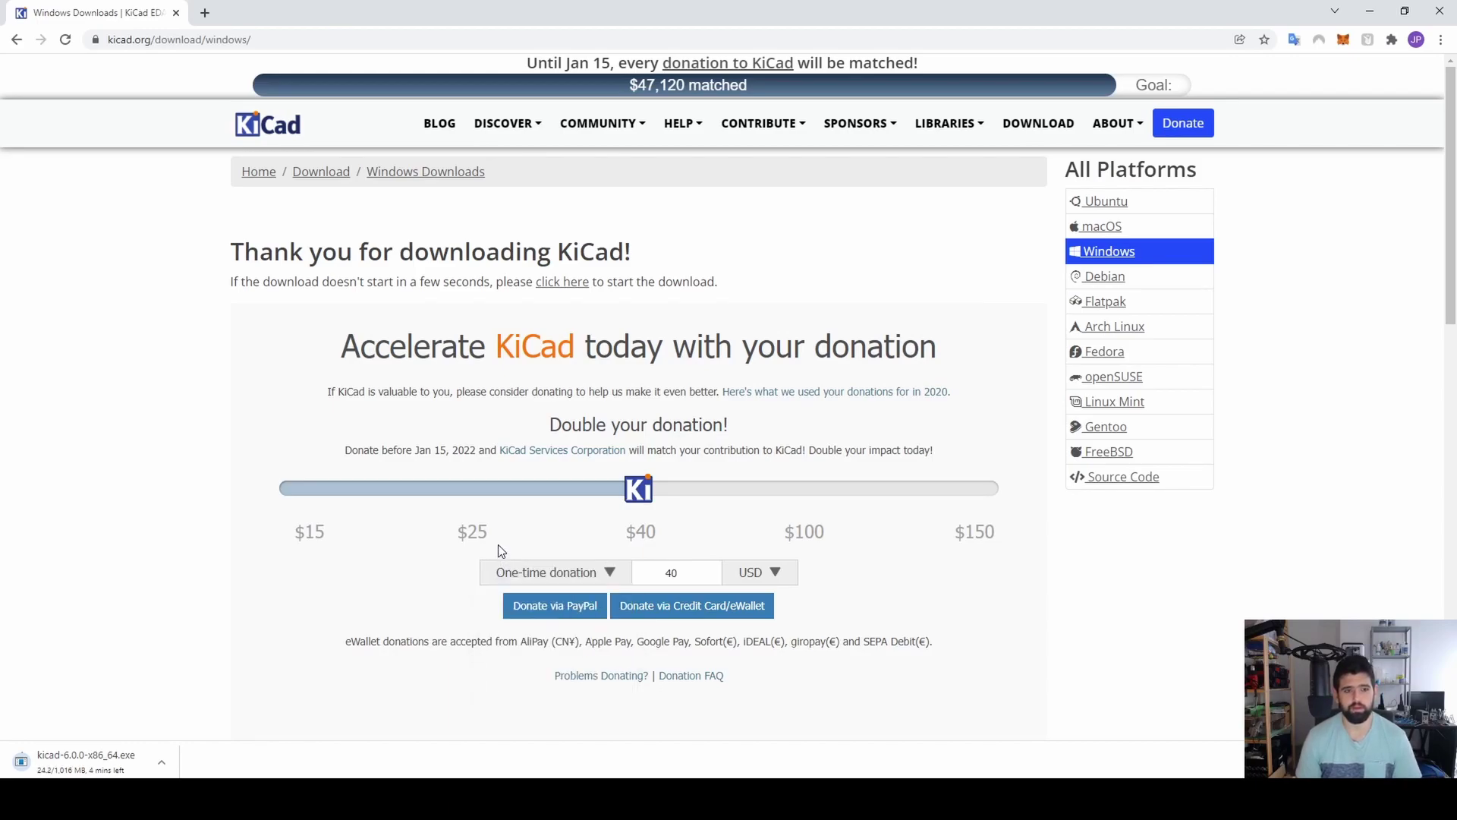
pyautogui.click(517, 573)
pyautogui.click(530, 587)
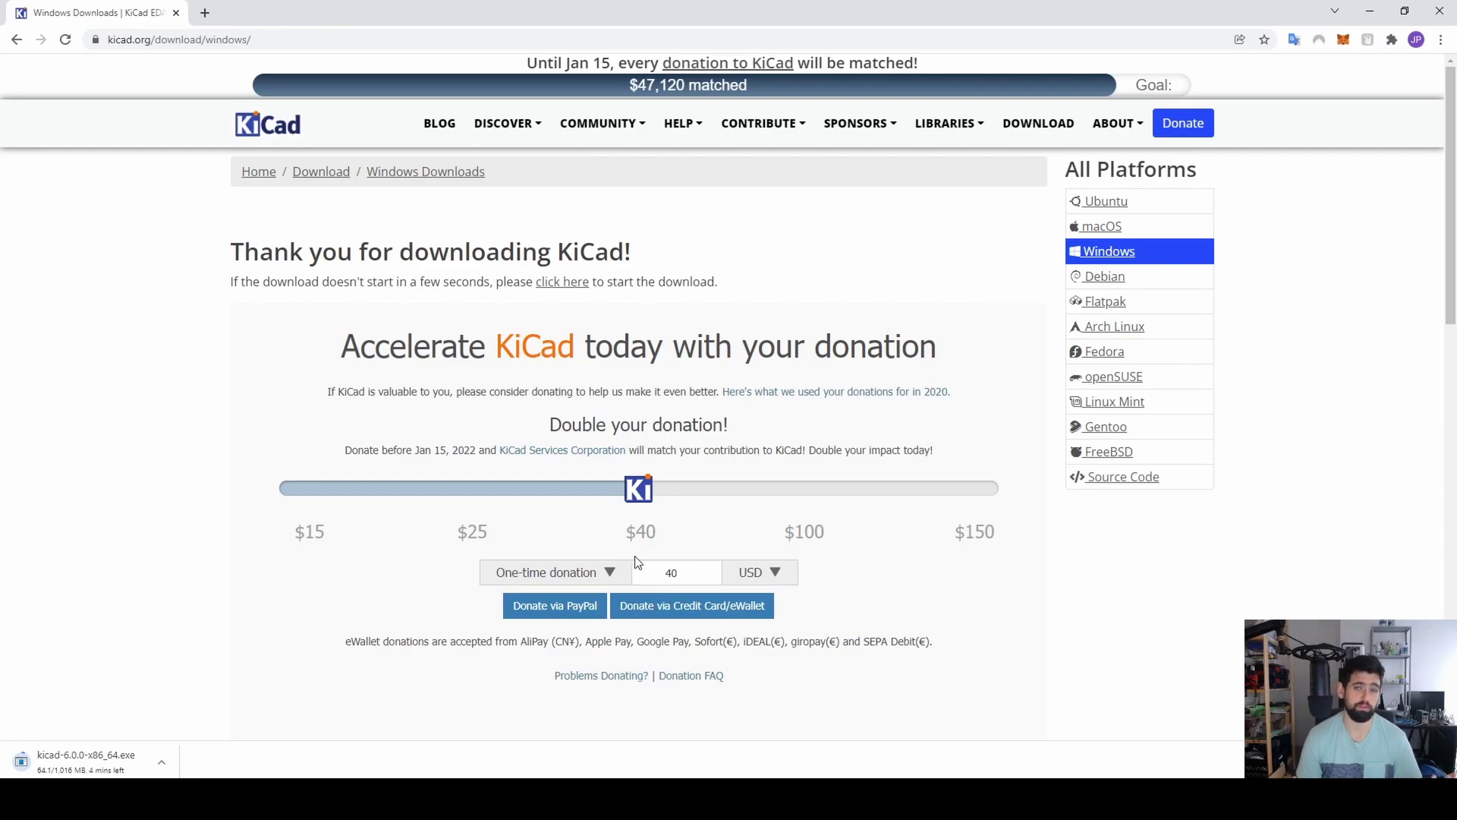
pyautogui.click(609, 573)
pyautogui.click(481, 626)
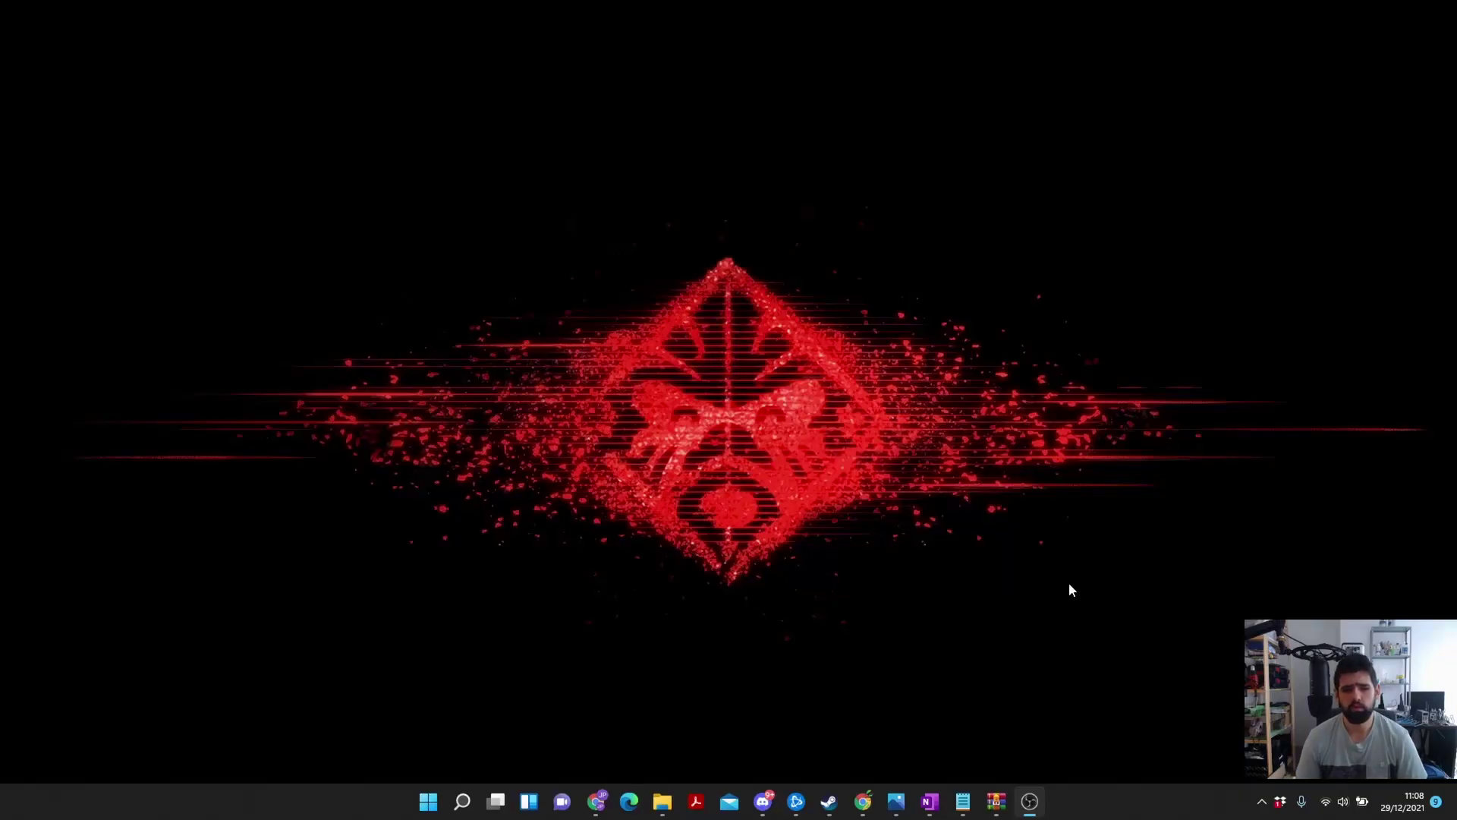
# Launch KiCad 6.0 through a 'ki' Windows search and move its window up and left
pyautogui.click(462, 800)
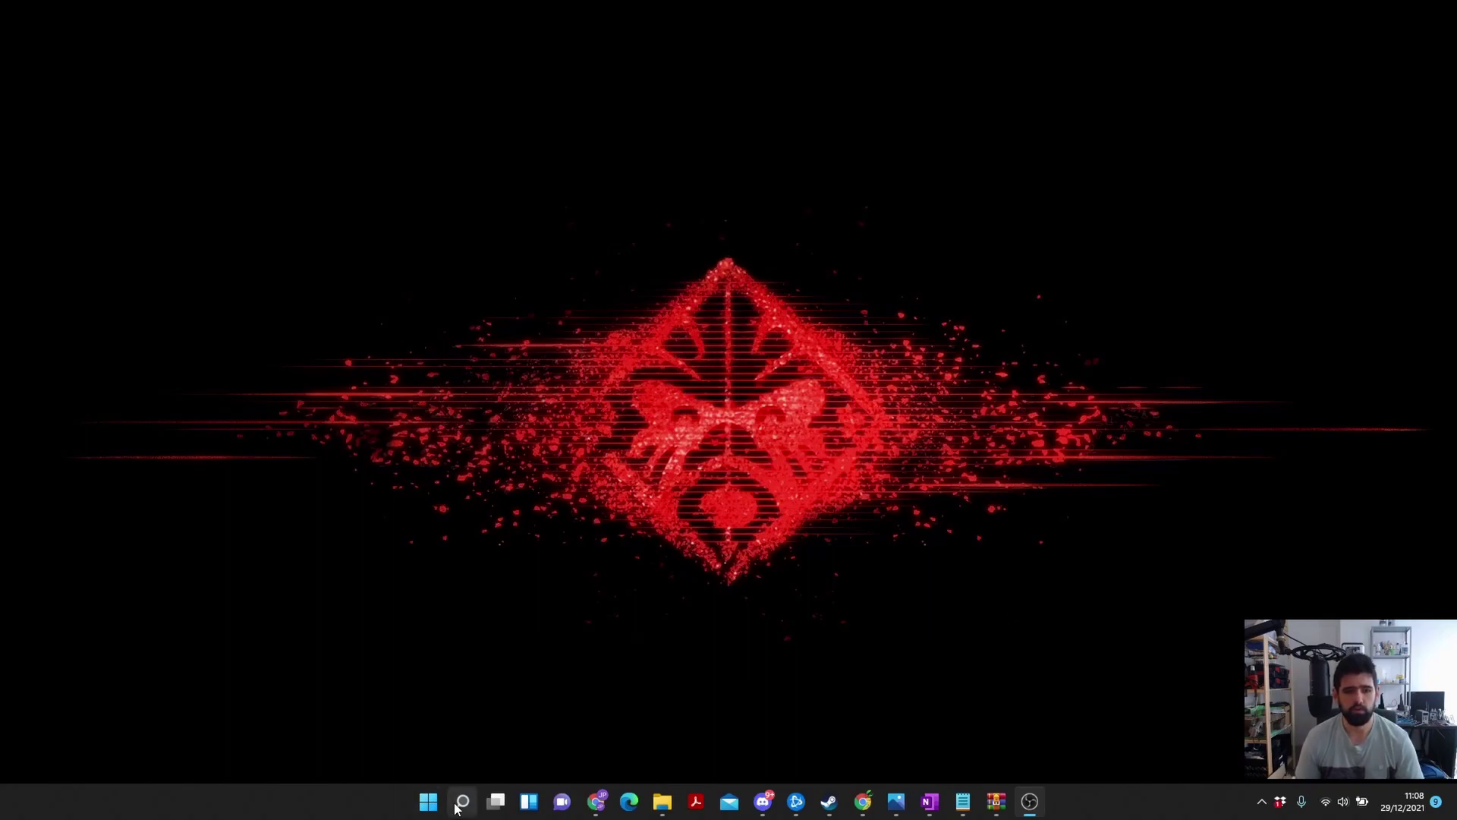
pyautogui.write('ki')
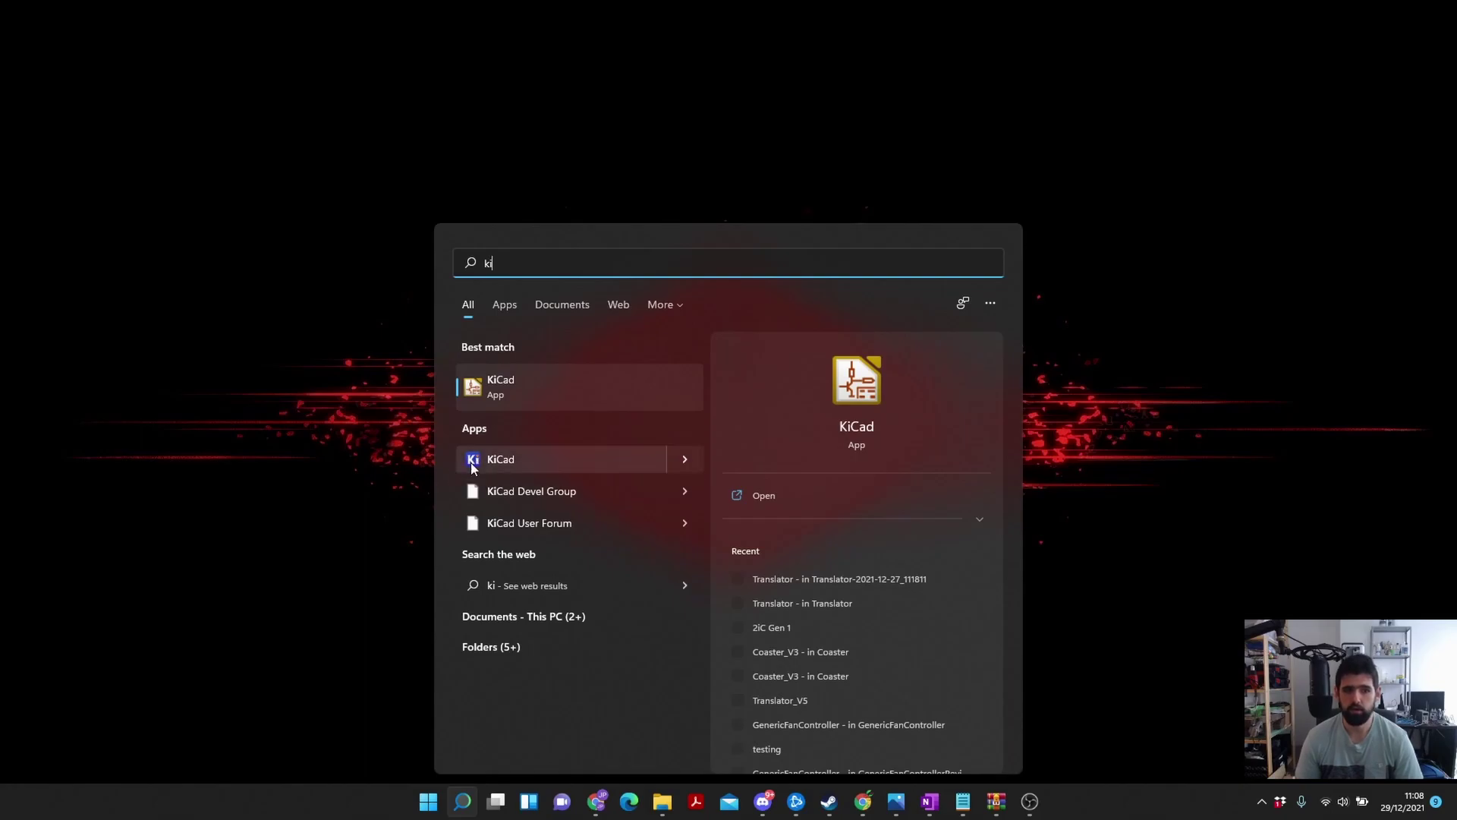
pyautogui.click(495, 458)
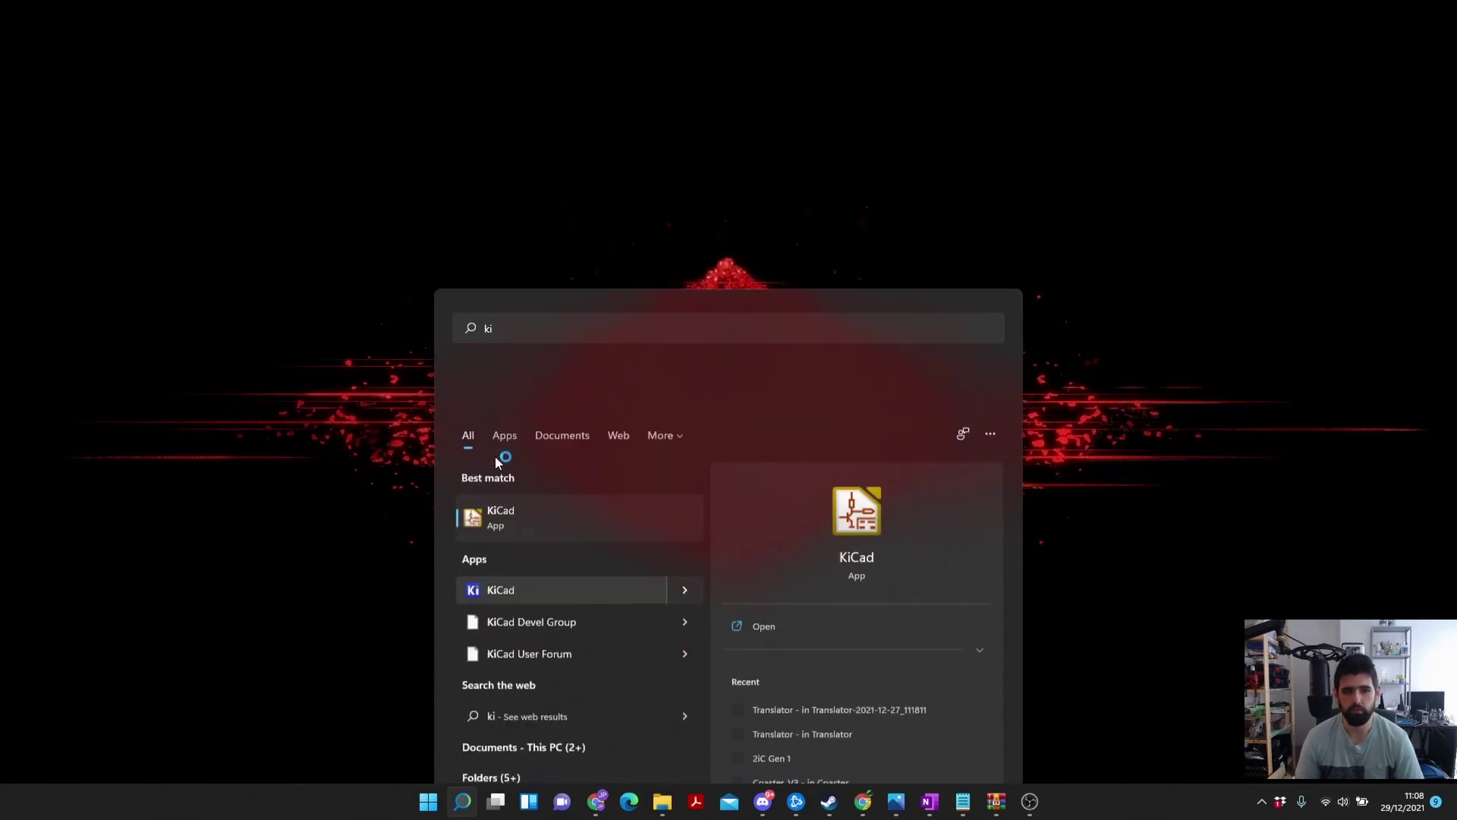
pyautogui.moveTo(751, 213); pyautogui.dragTo(507, 105)
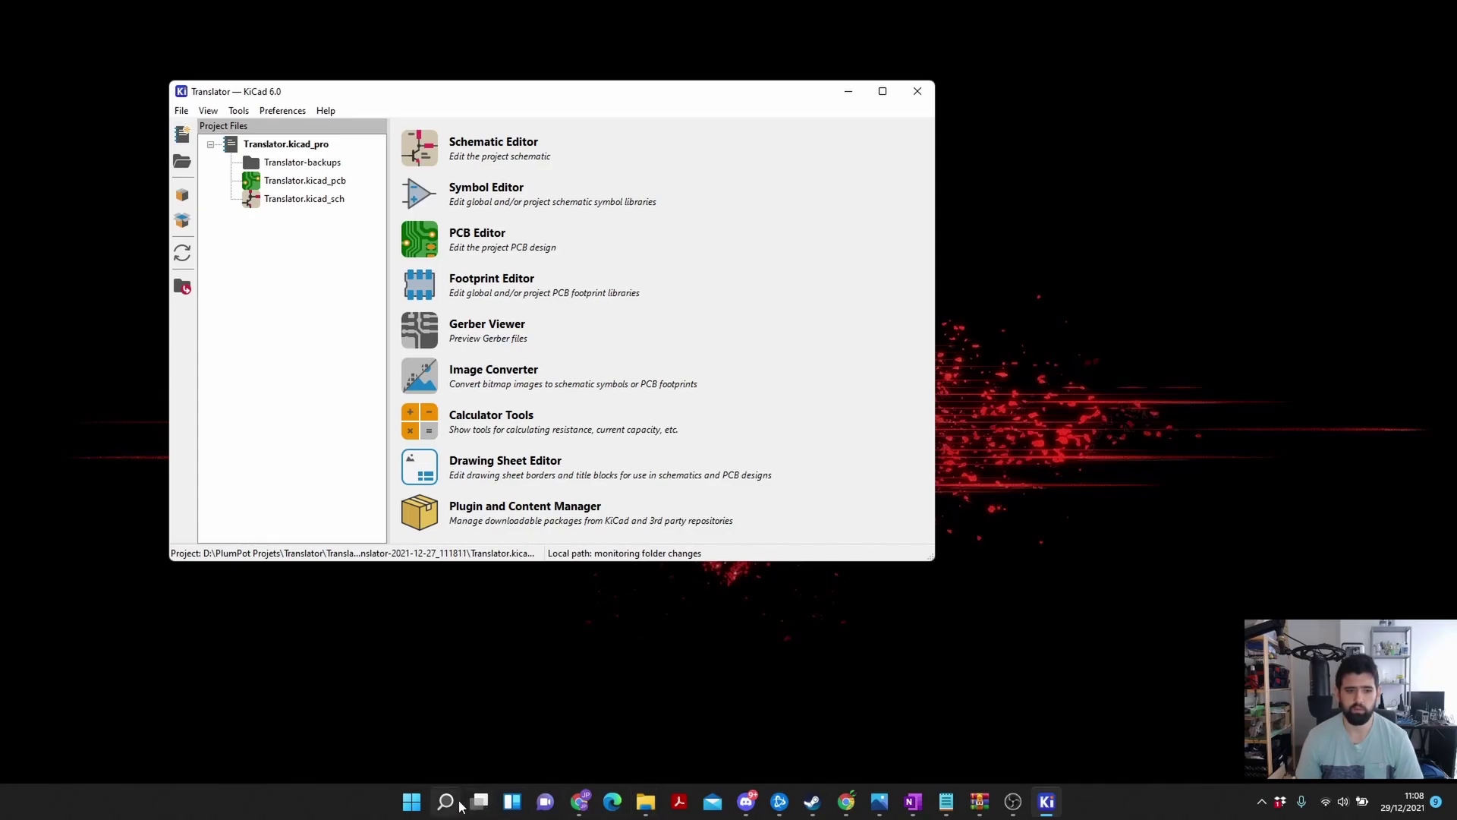
pyautogui.moveTo(452, 807)
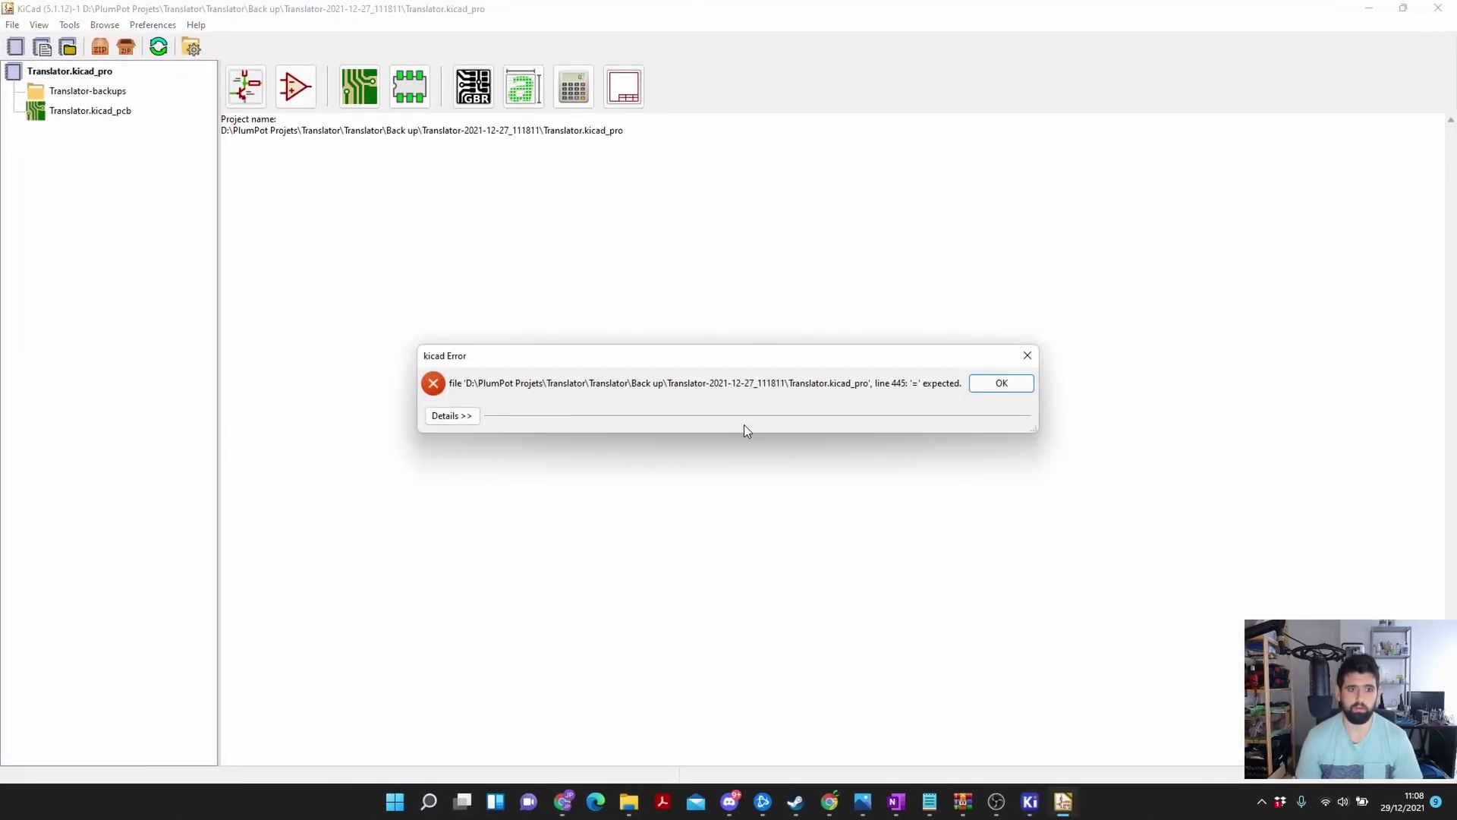
# Dismiss the error, then place KiCad 5.1.12 on the right half and KiCad 6.0 on the left
pyautogui.click(1001, 383)
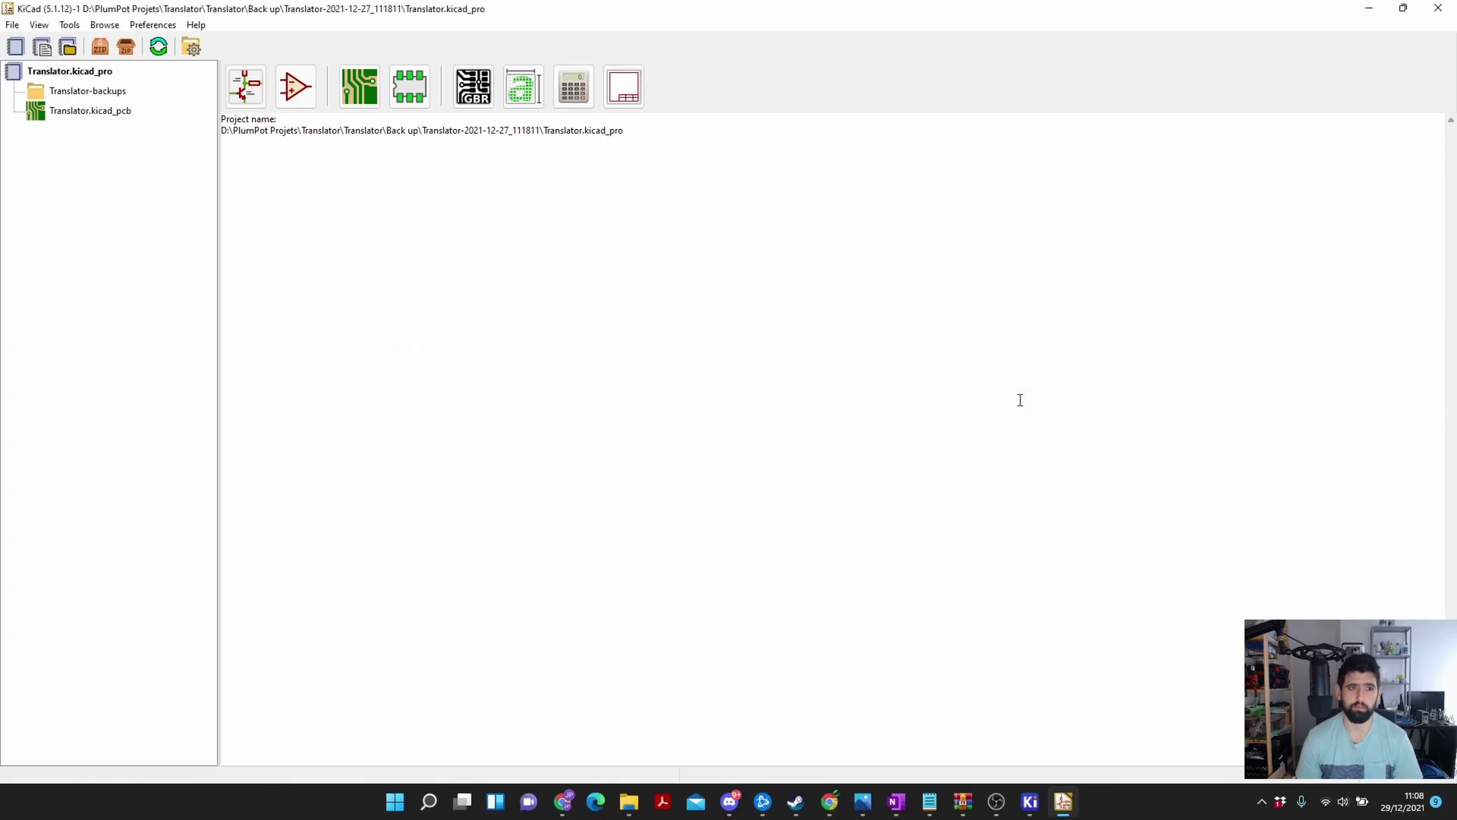
pyautogui.moveTo(706, 16); pyautogui.dragTo(1456, 174)
pyautogui.click(89, 129)
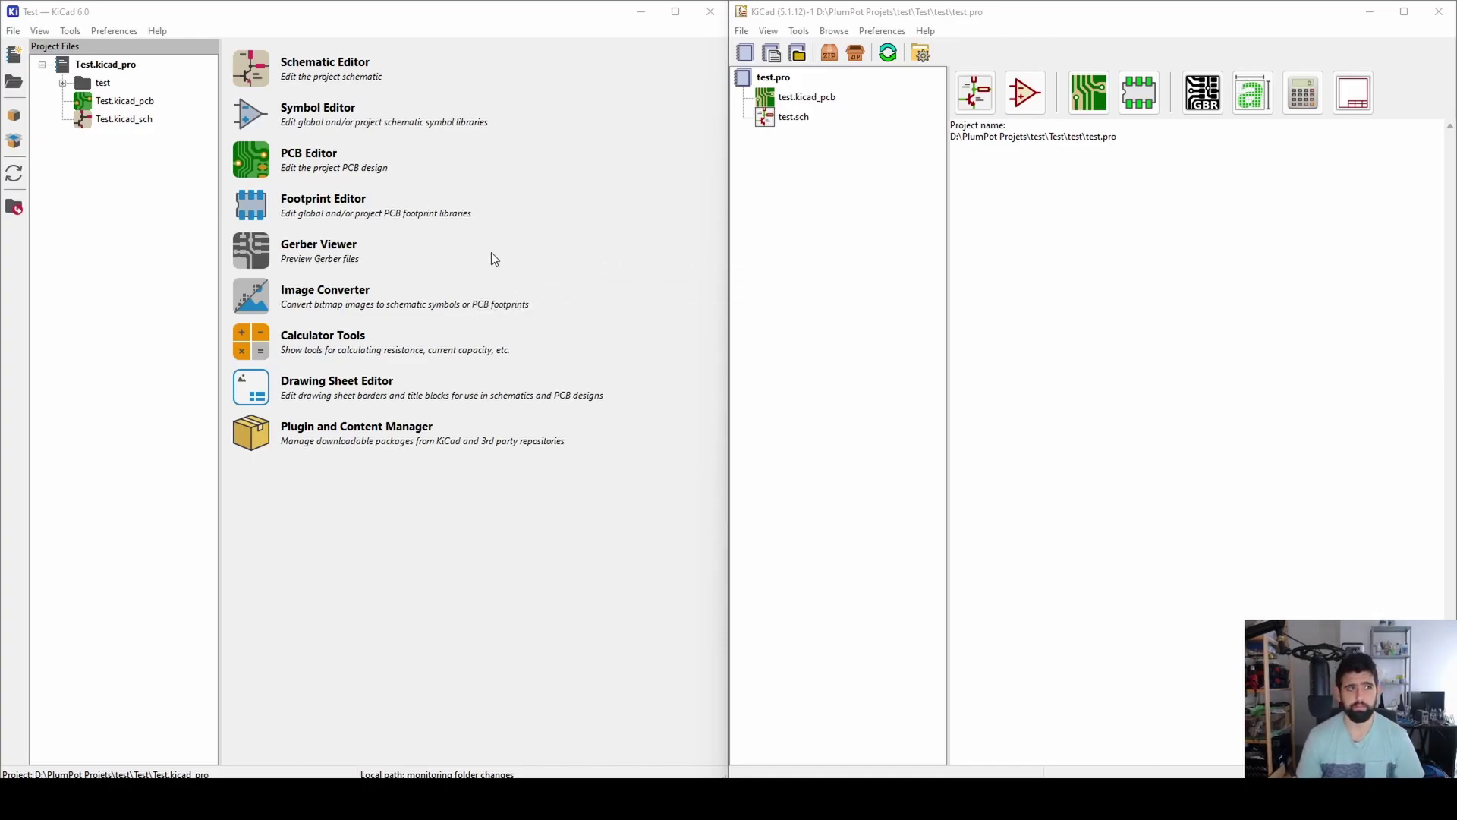
# Compare the KiCad 6.0 and KiCad 5 File menus, then browse KiCad 6.0's bundled demo projects
pyautogui.click(13, 32)
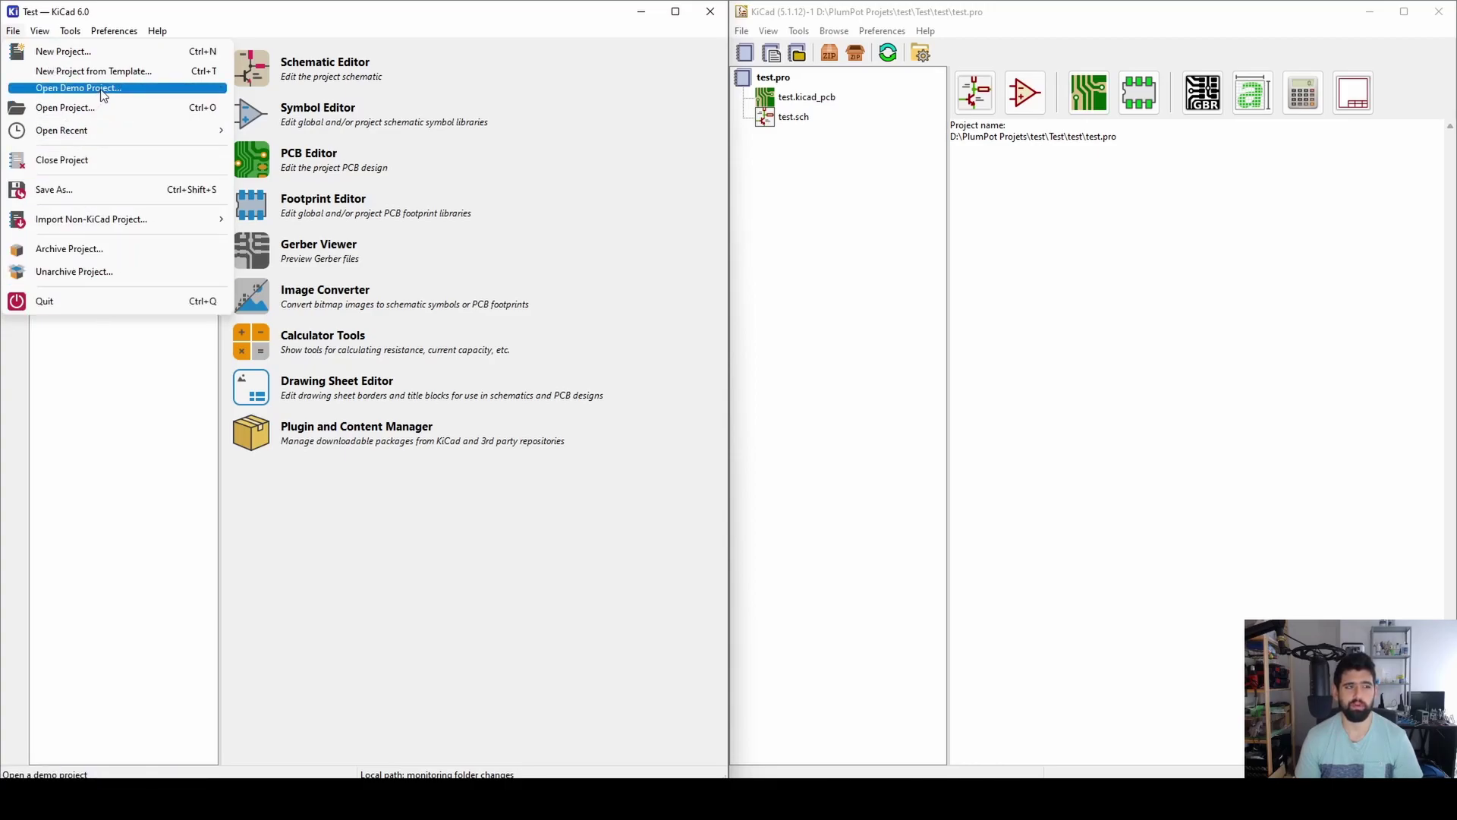
pyautogui.click(741, 31)
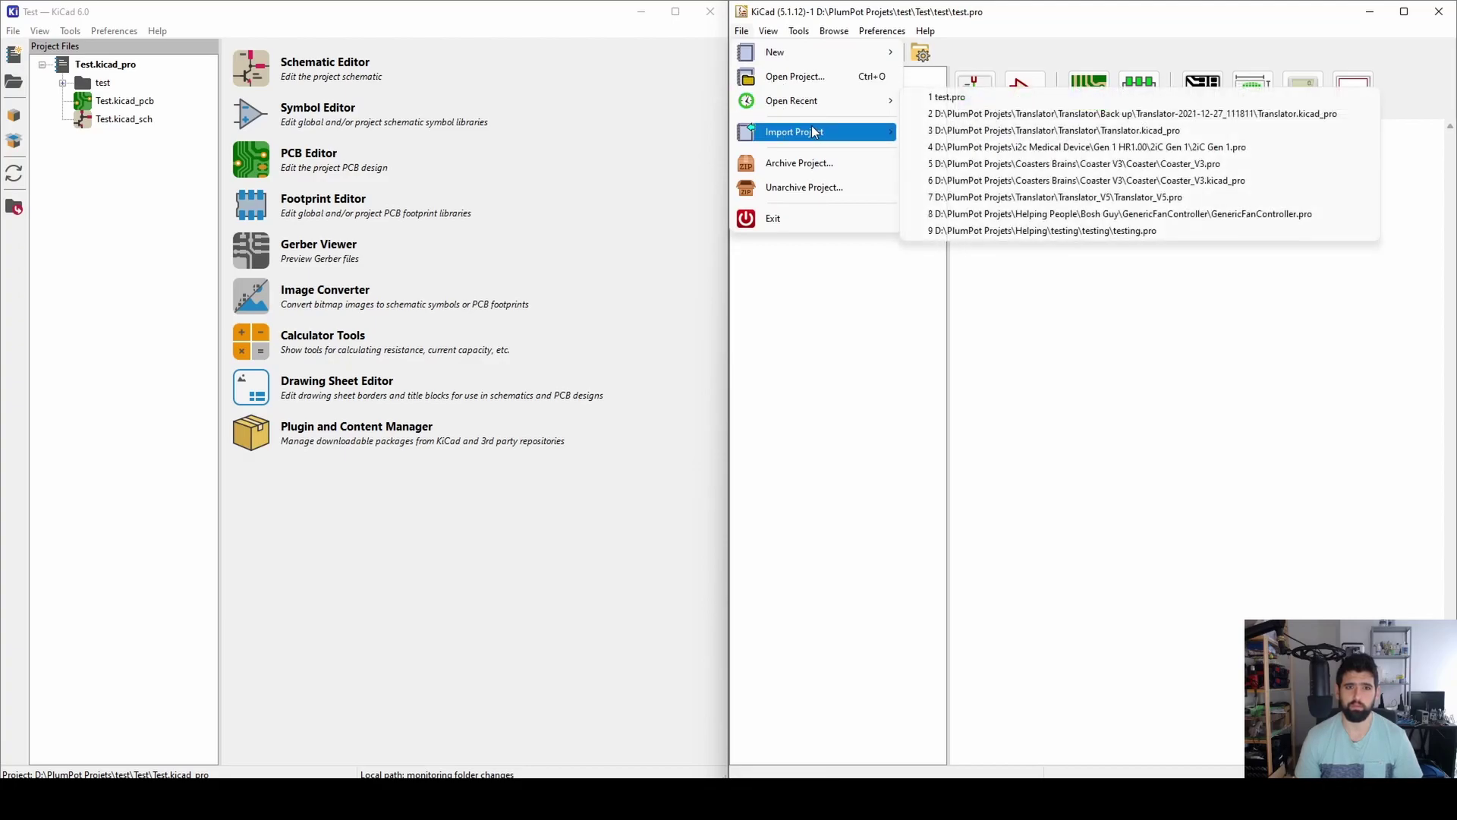
pyautogui.moveTo(844, 107)
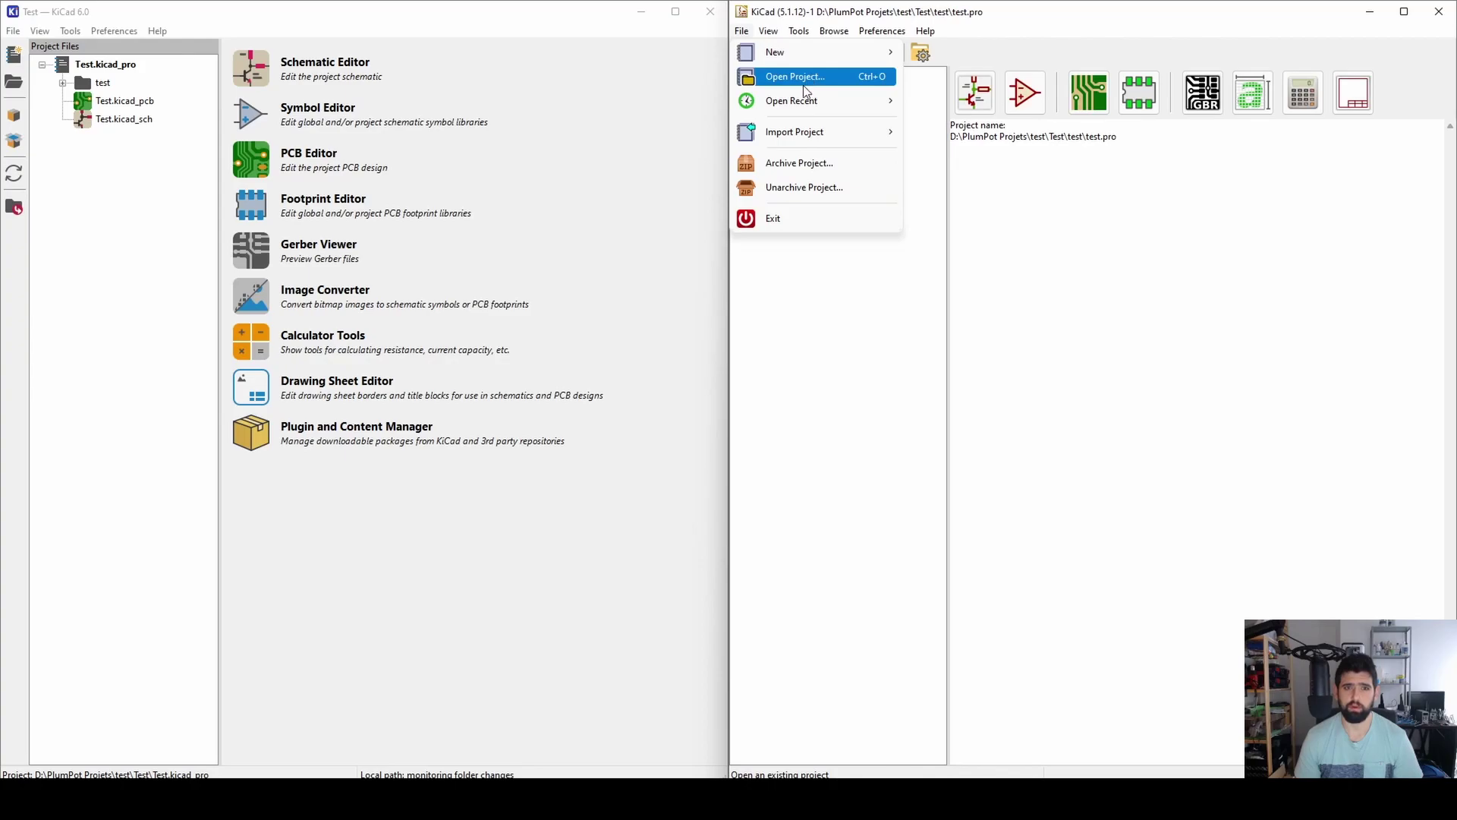
pyautogui.moveTo(789, 50)
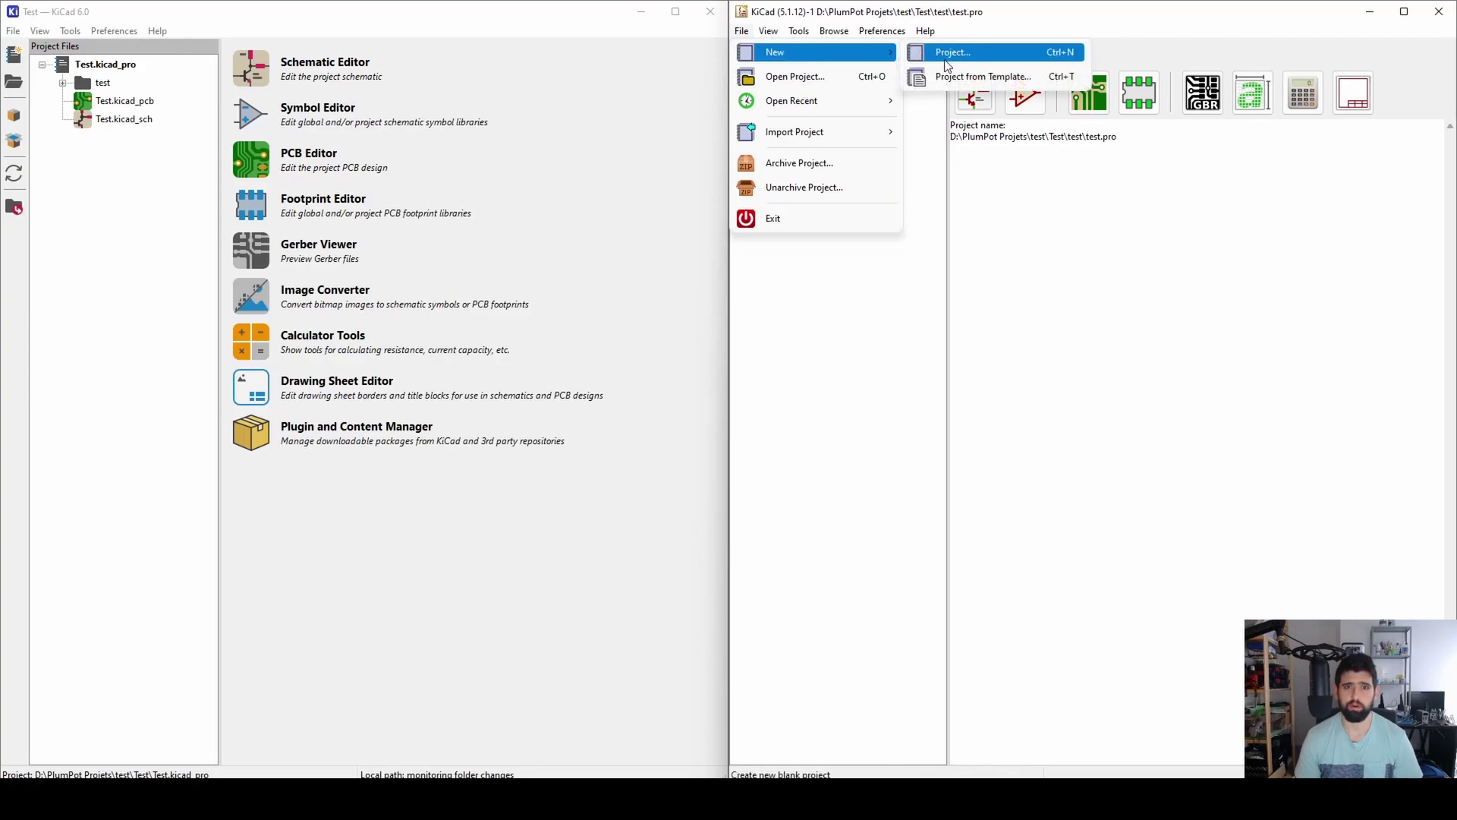
pyautogui.click(12, 31)
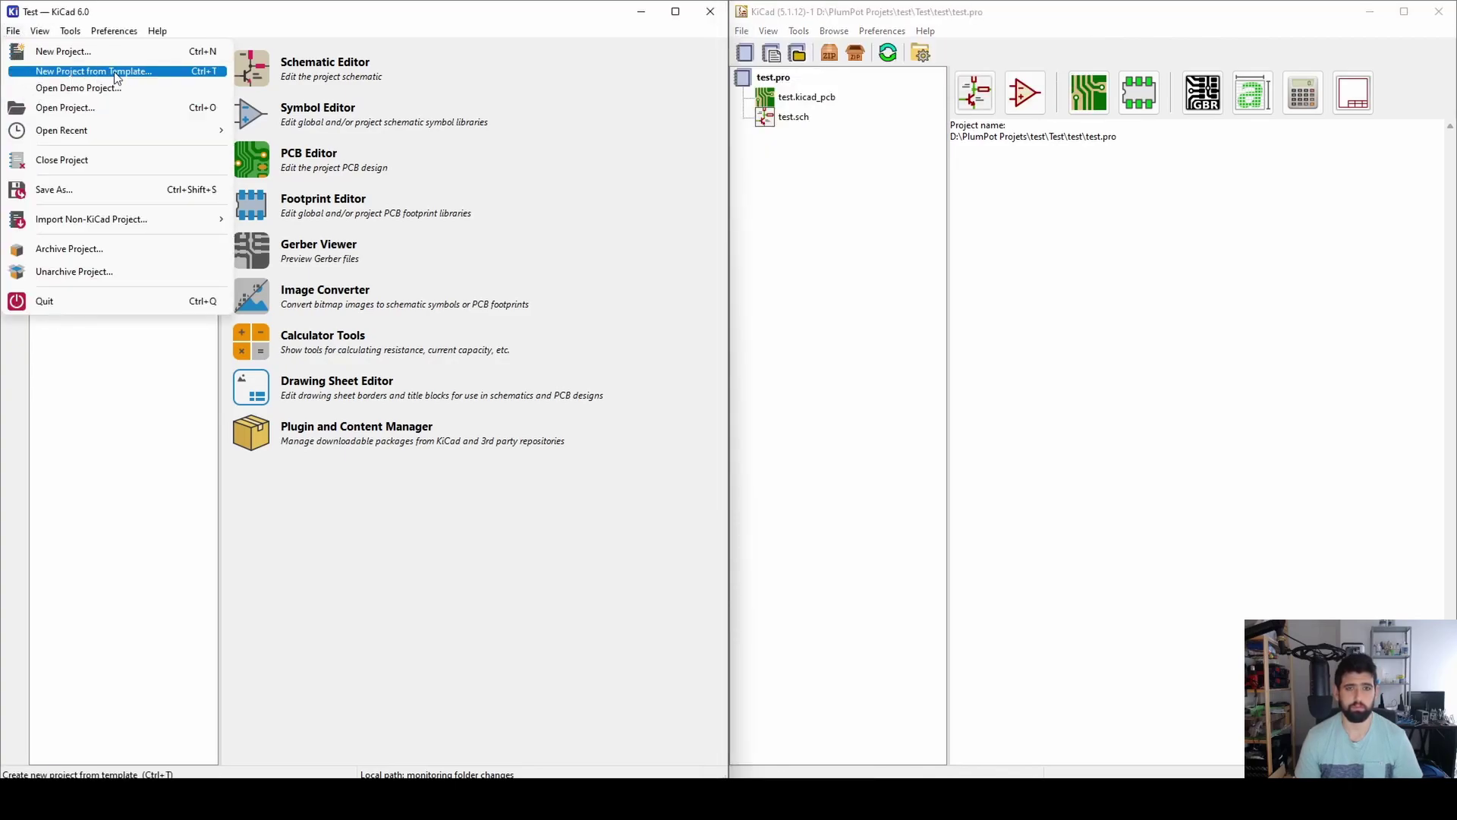
pyautogui.click(89, 88)
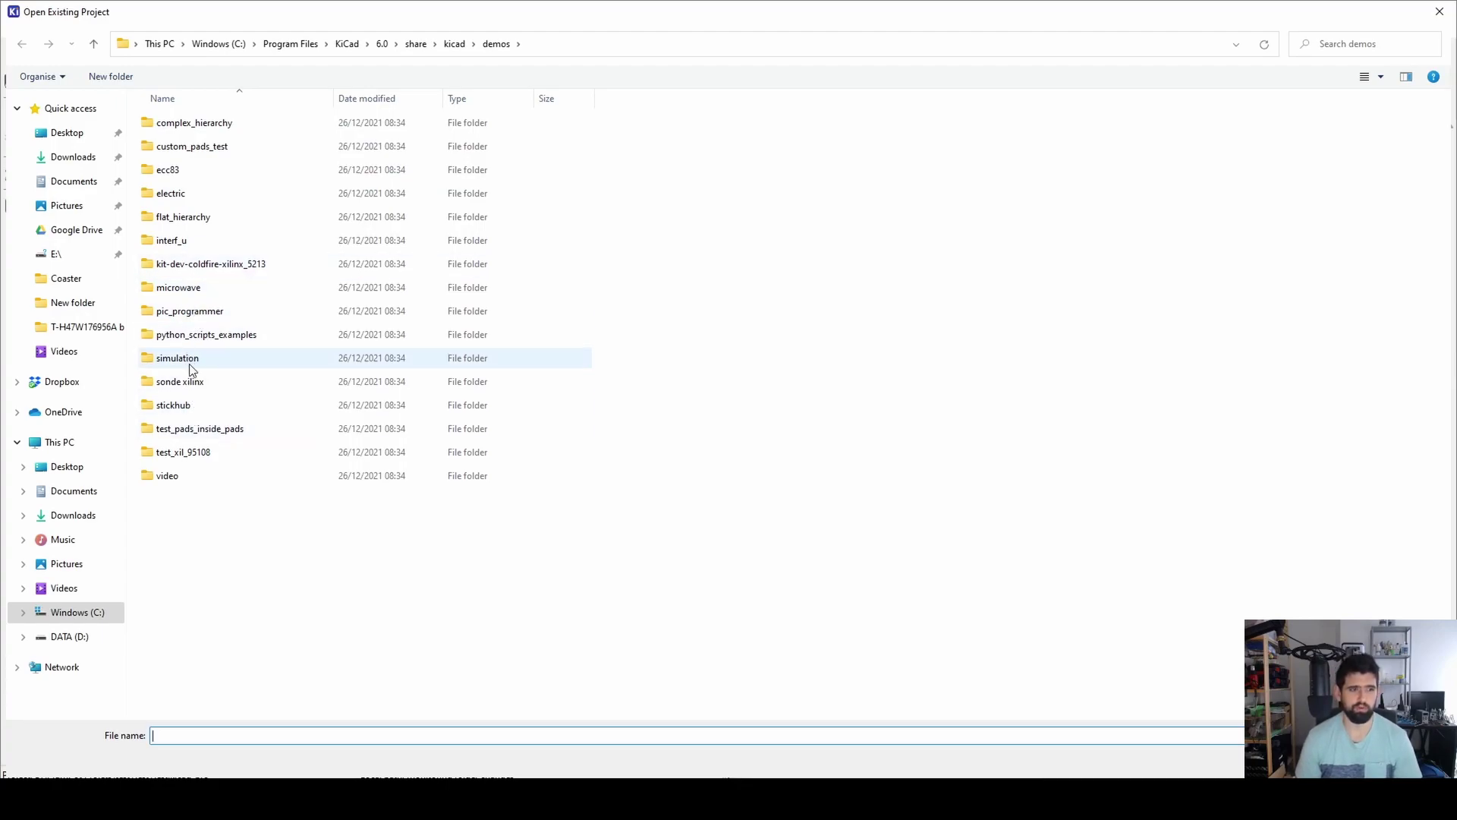
# Open the read-only electric demo project from demos > electric and launch its schematic
pyautogui.doubleClick(190, 340)
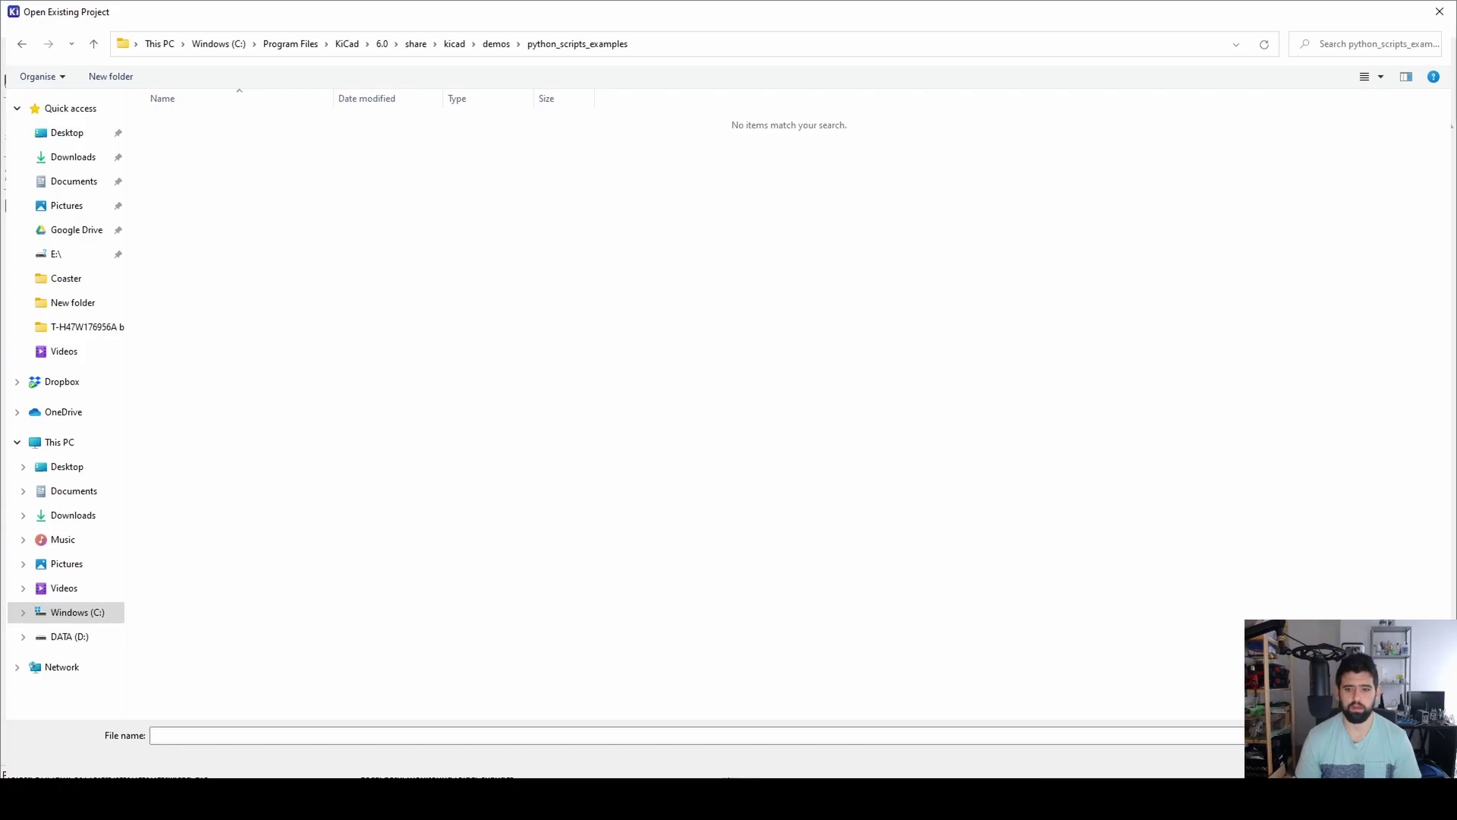
pyautogui.click(20, 45)
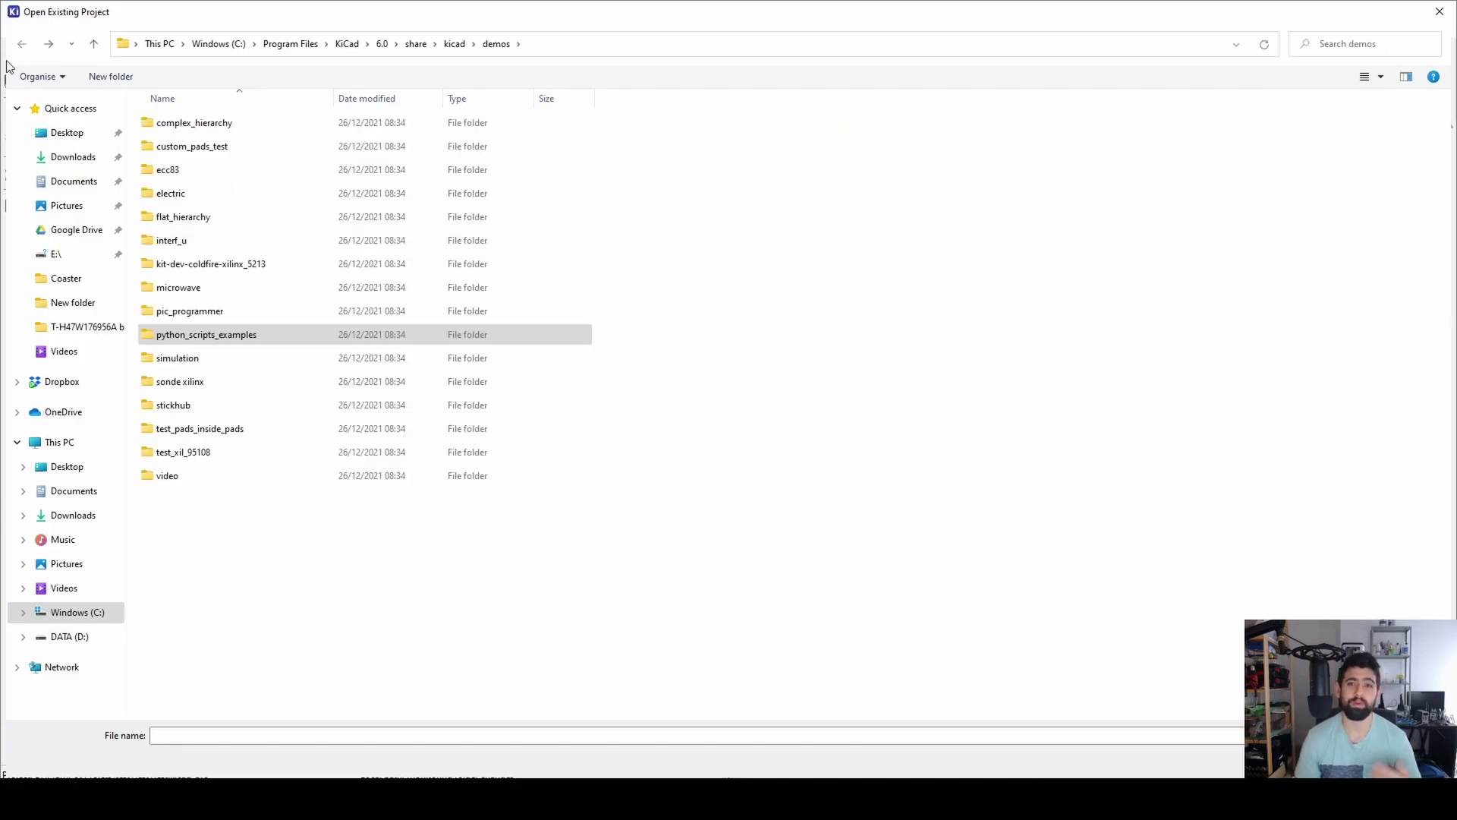
pyautogui.doubleClick(186, 200)
pyautogui.doubleClick(188, 136)
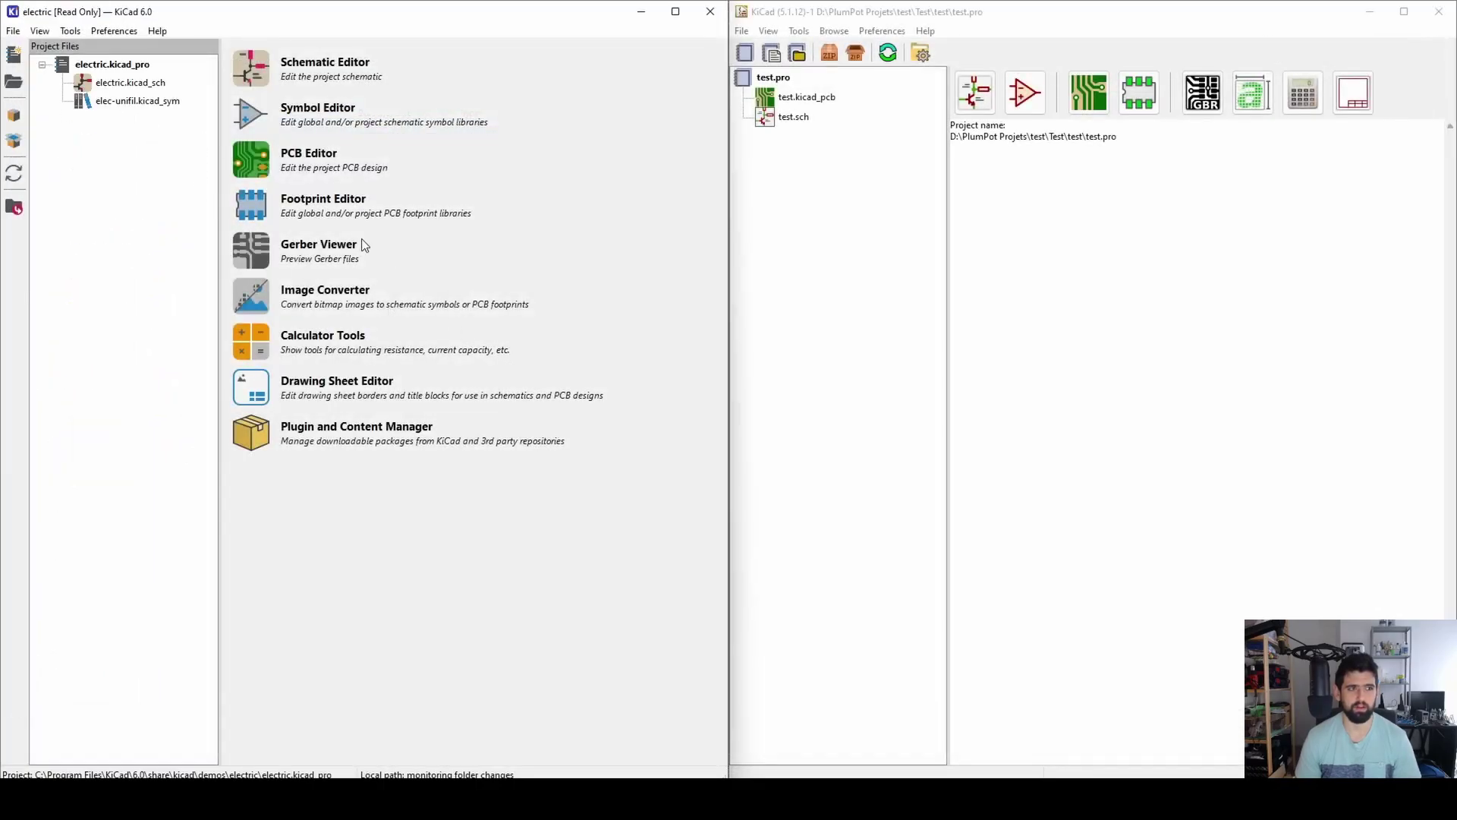
pyautogui.doubleClick(137, 83)
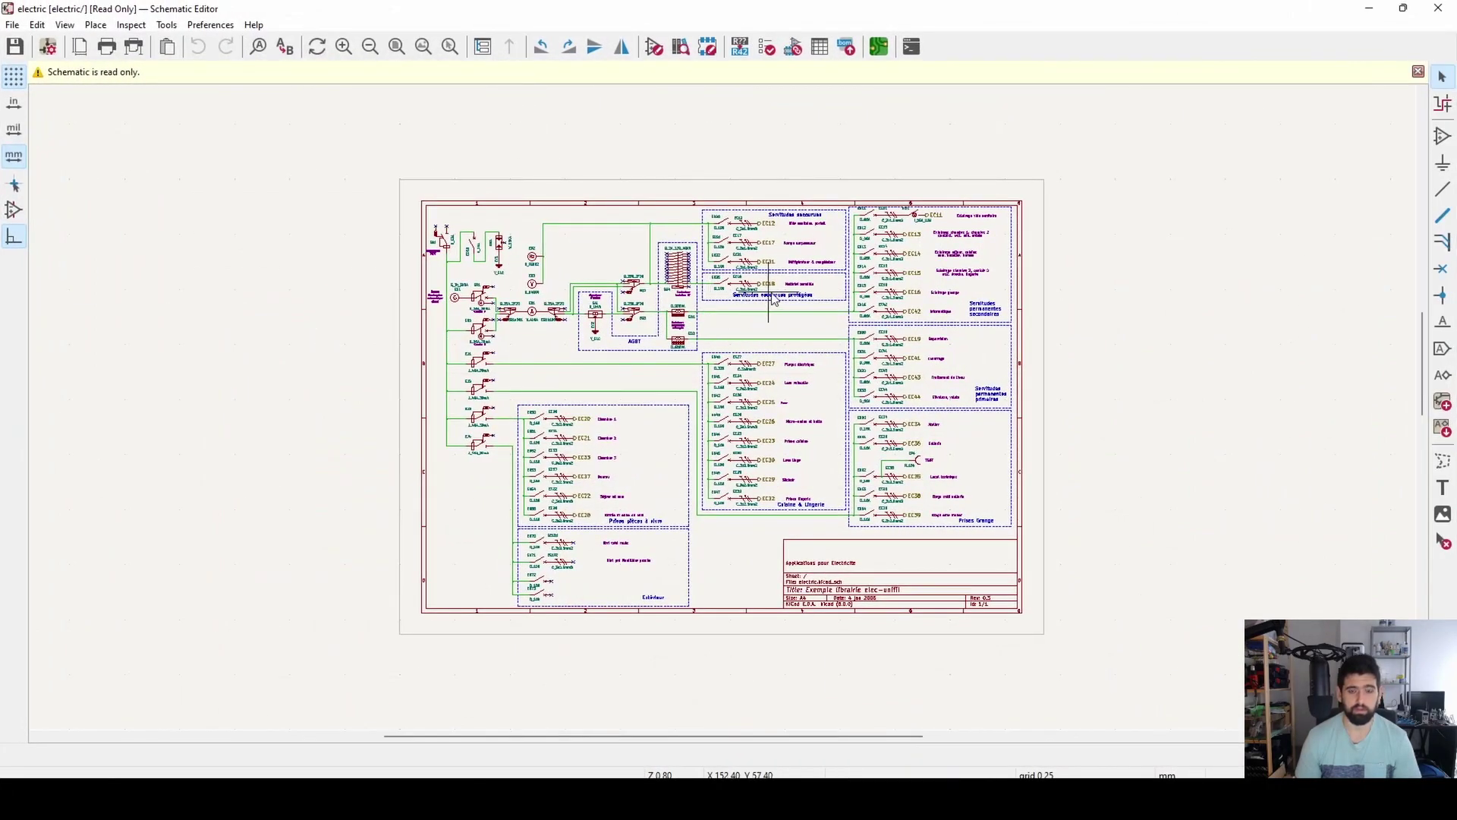
# Pan and zoom around the electric demo schematic, then close the Schematic Editor
pyautogui.keyDown('ctrl'); pyautogui.hscroll(4, 834, 296); pyautogui.keyUp('ctrl')
pyautogui.keyDown('shift'); pyautogui.scroll(1, 377, 320); pyautogui.keyUp('shift')
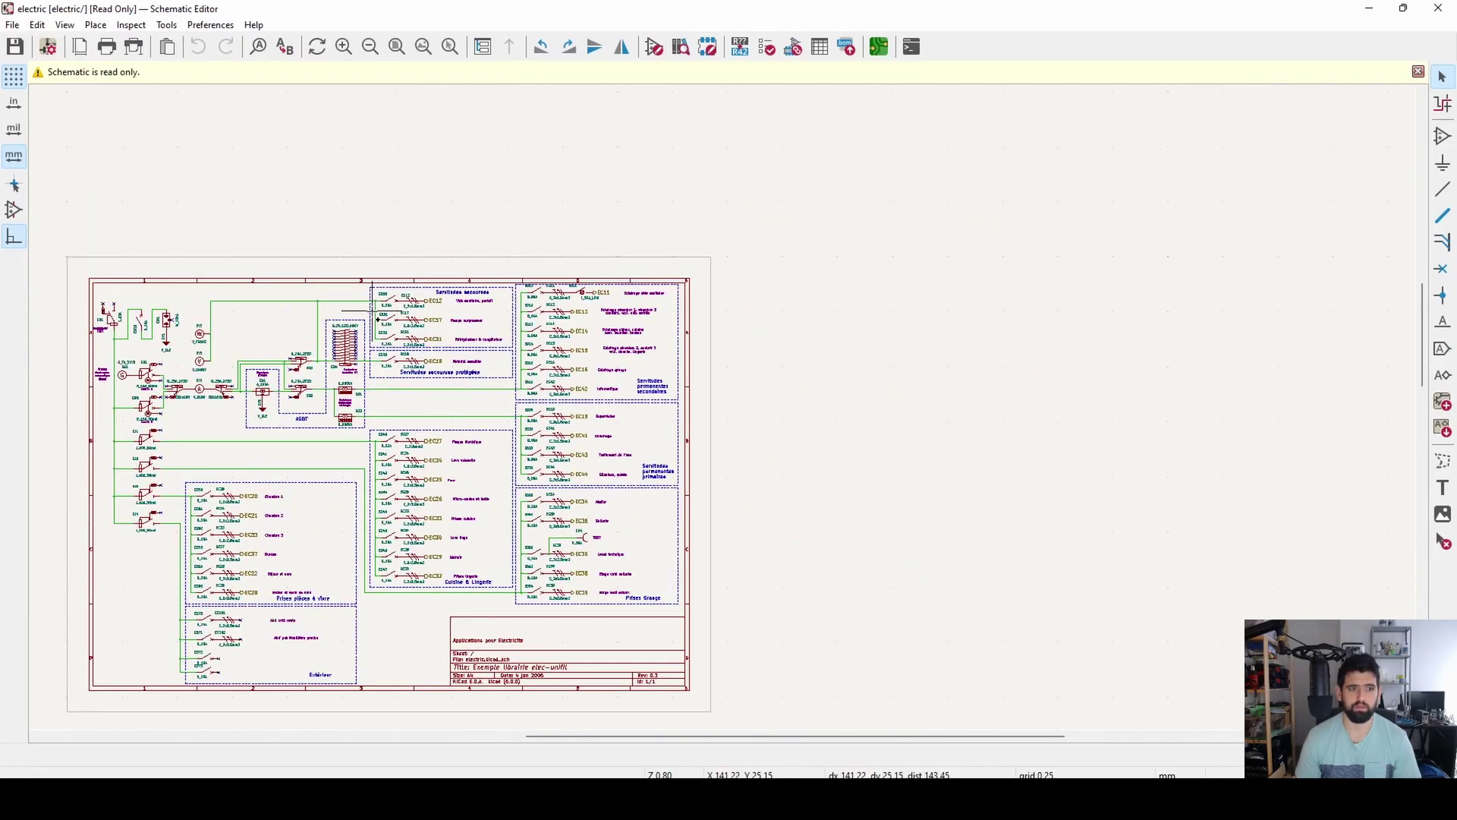
pyautogui.scroll(-2, 318, 362)
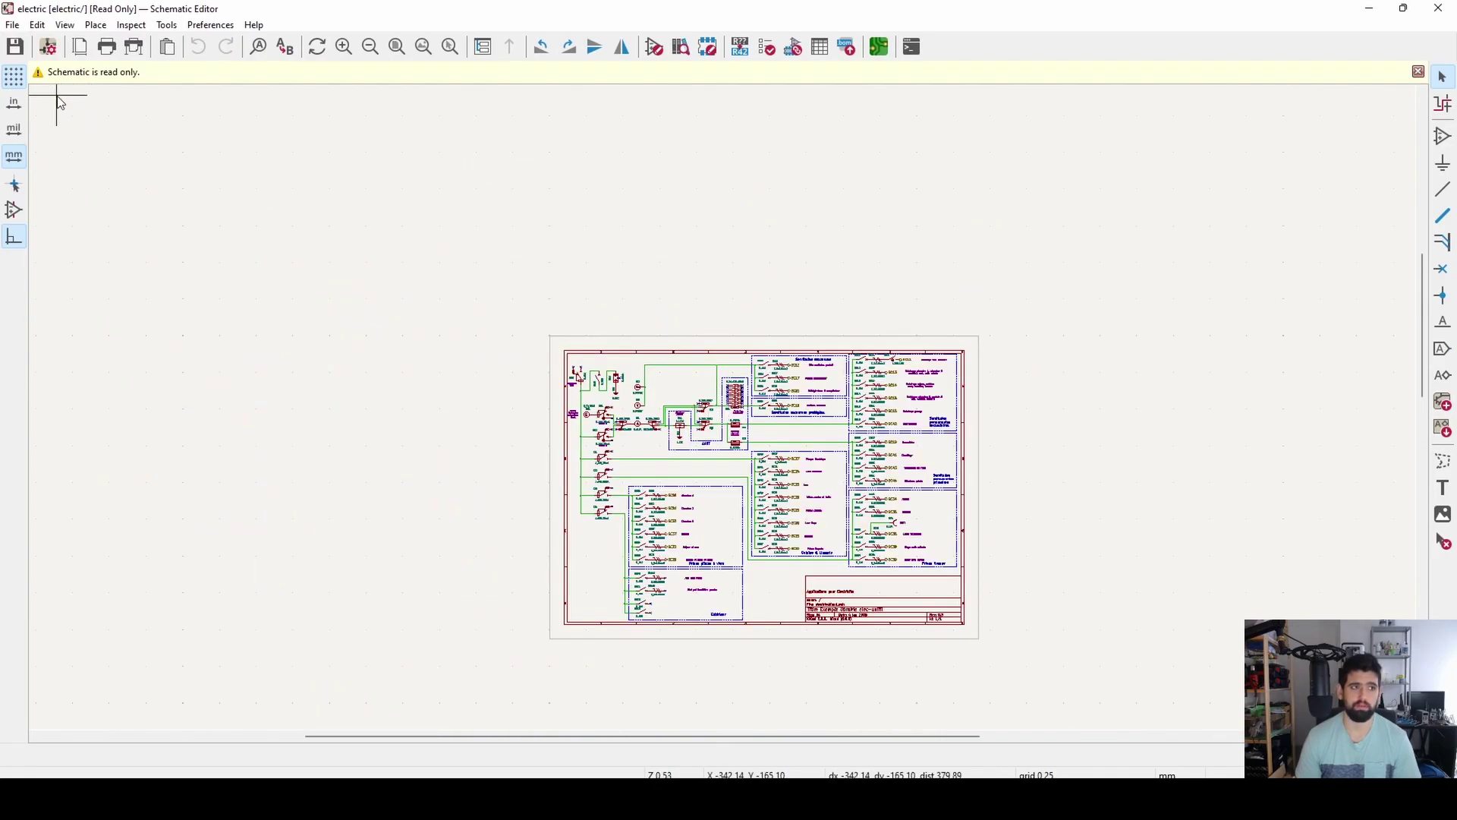
pyautogui.keyDown('ctrl'); pyautogui.hscroll(6, 602, 394); pyautogui.keyUp('ctrl')
pyautogui.keyDown('ctrl'); pyautogui.hscroll(-4, 470, 491); pyautogui.keyUp('ctrl')
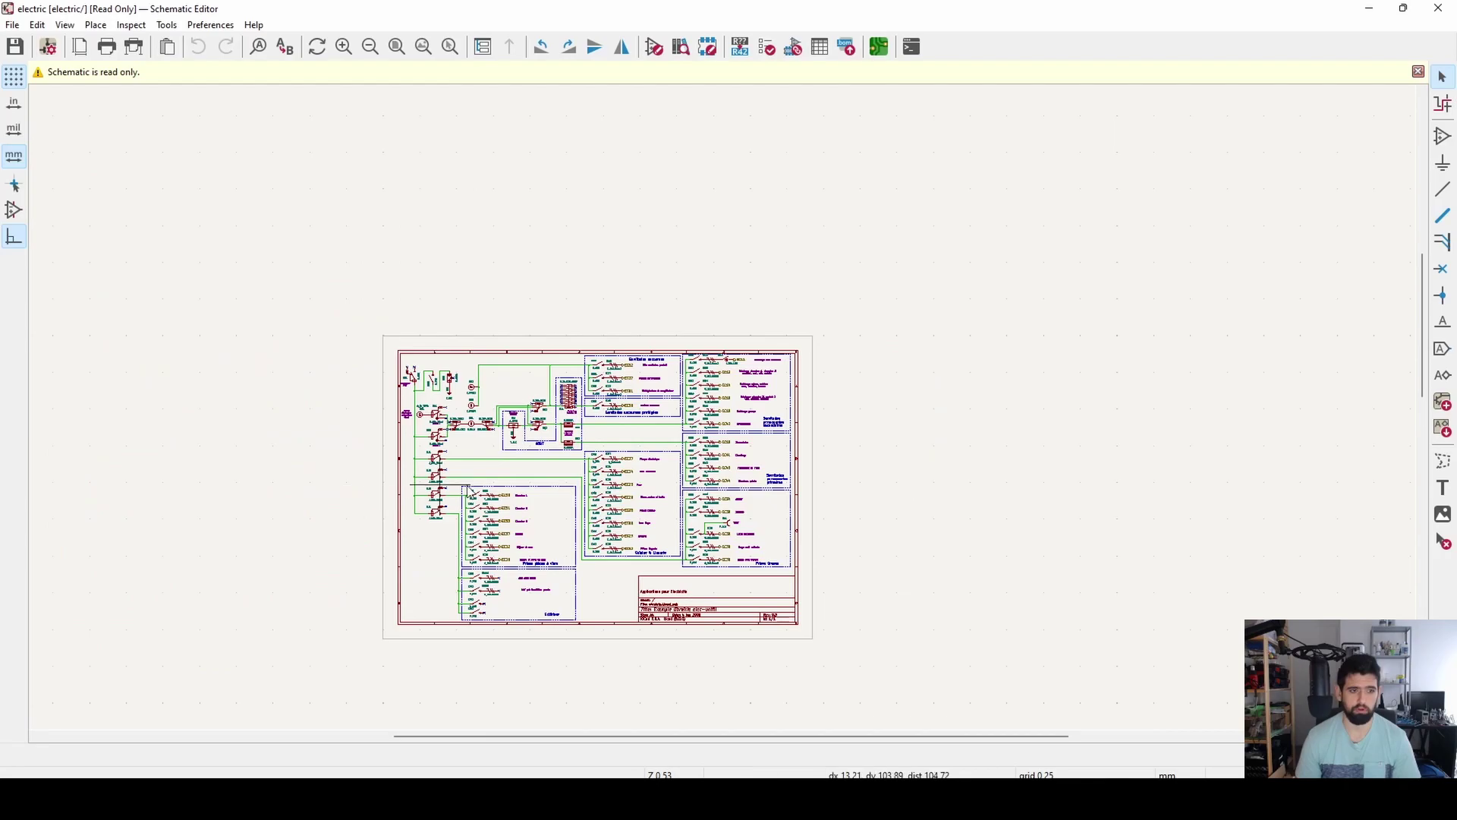
pyautogui.scroll(8, 470, 492)
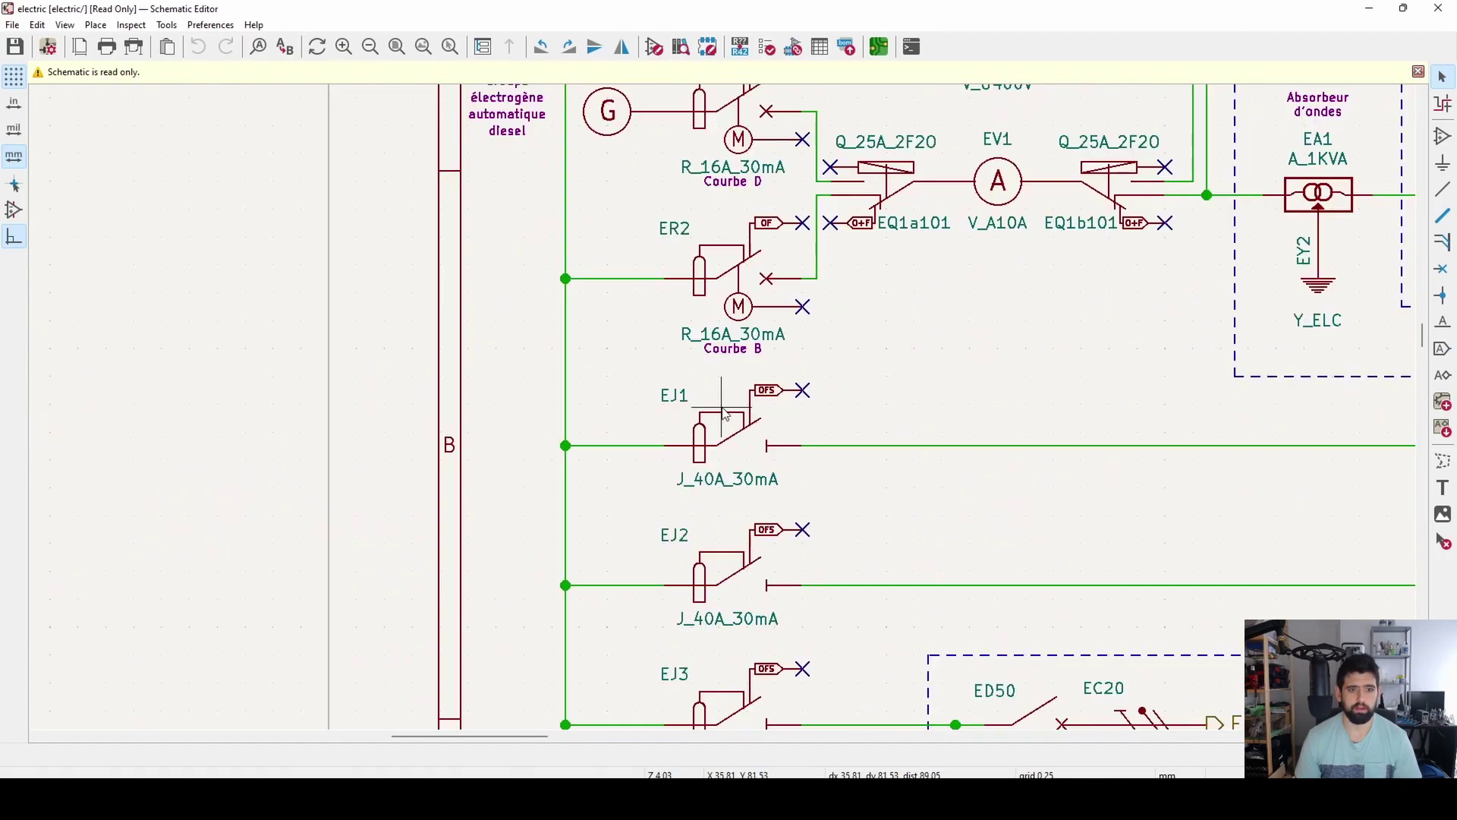
pyautogui.scroll(-3, 759, 372)
pyautogui.scroll(2, 746, 364)
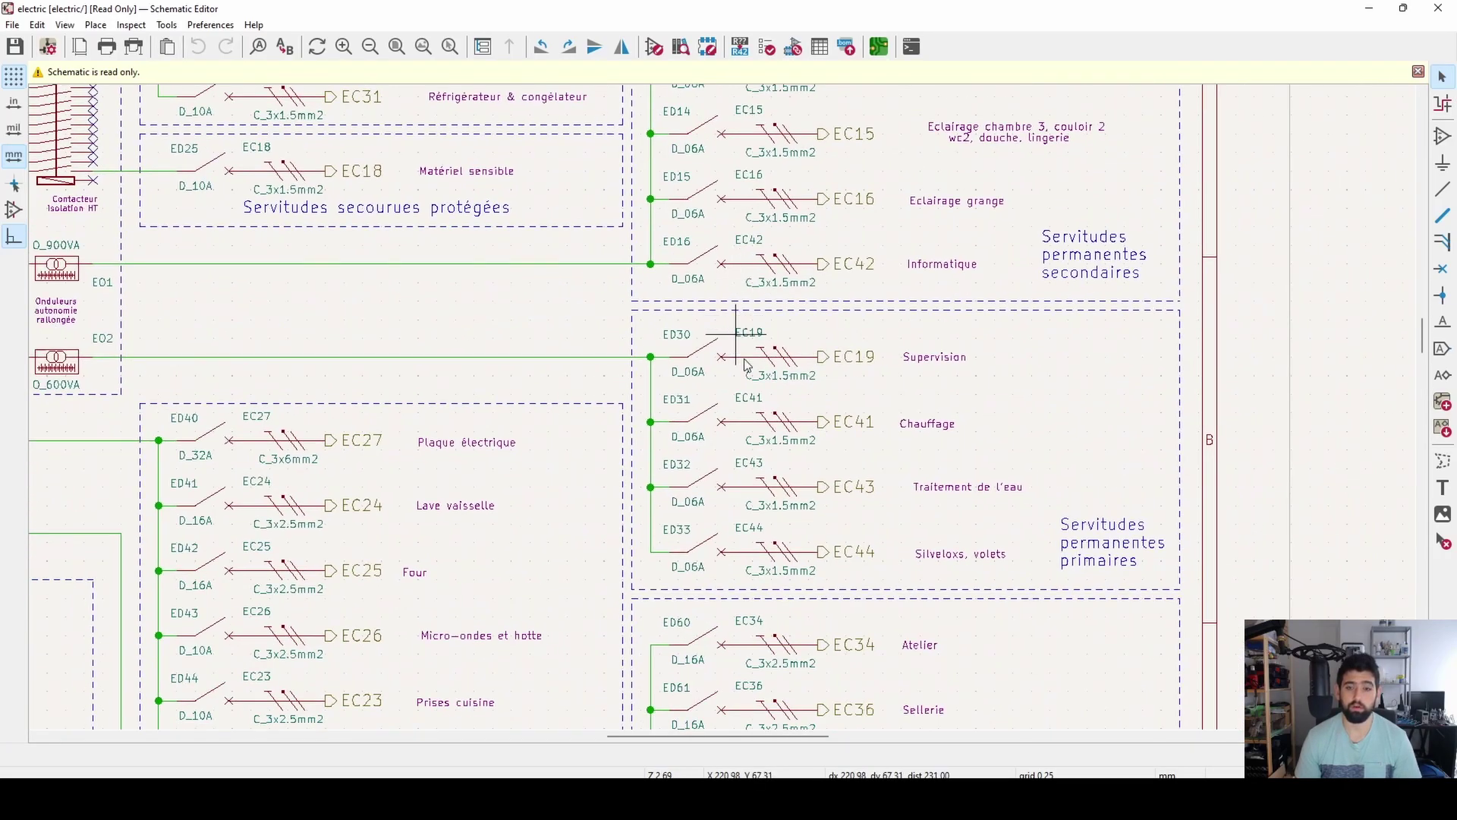
pyautogui.click(1440, 10)
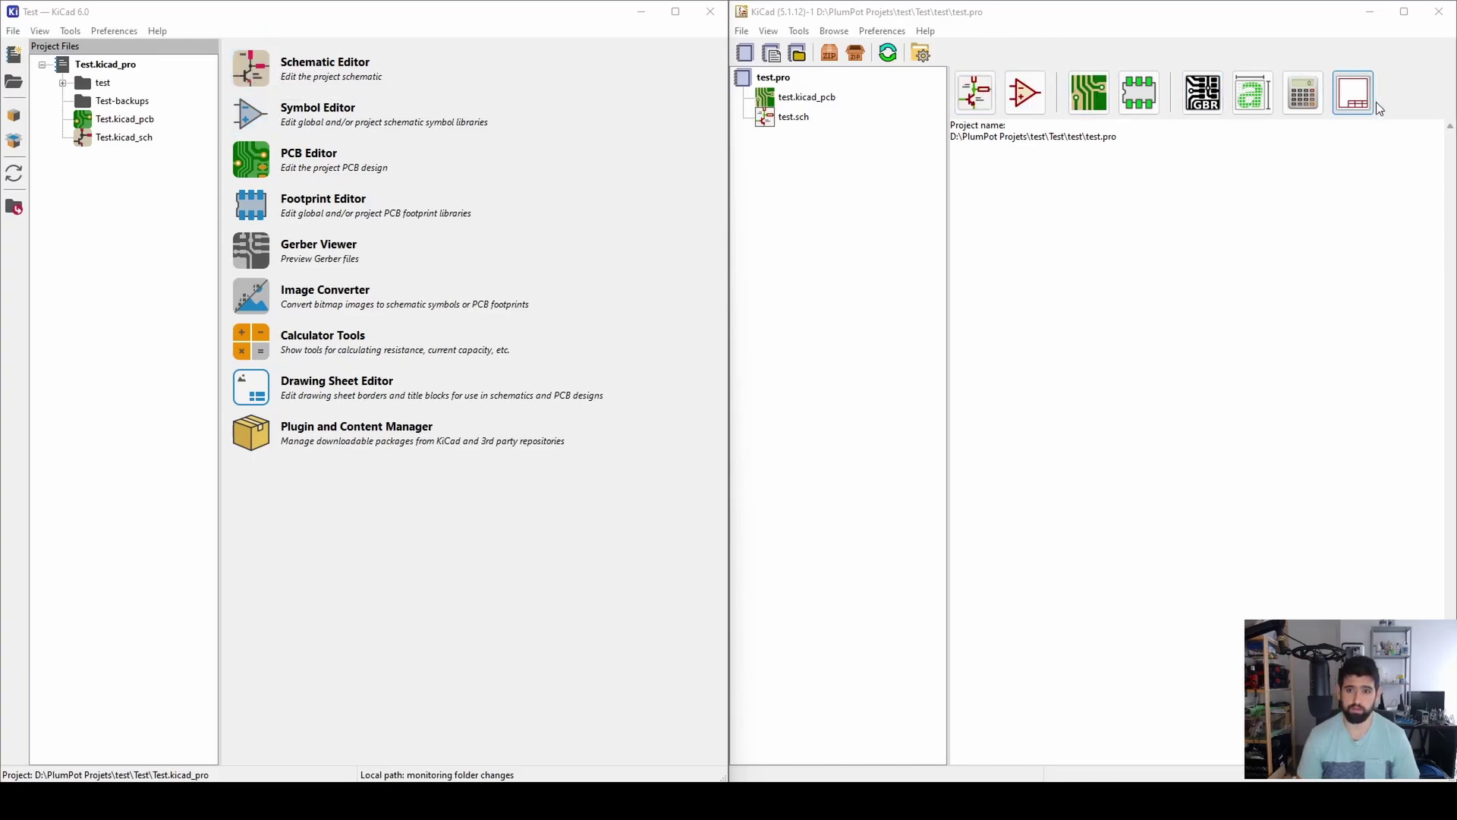
pyautogui.click(1105, 113)
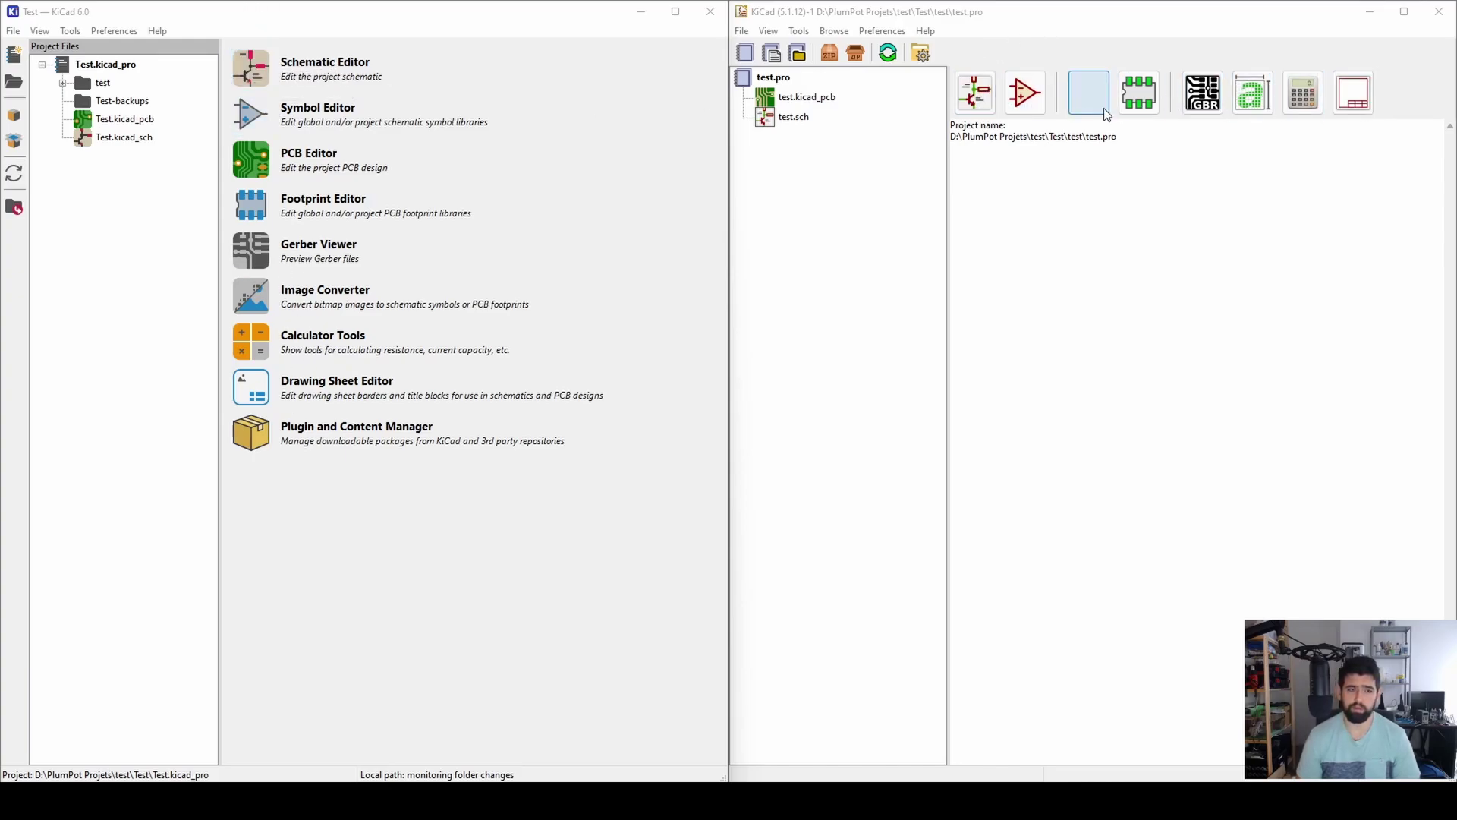
pyautogui.click(243, 437)
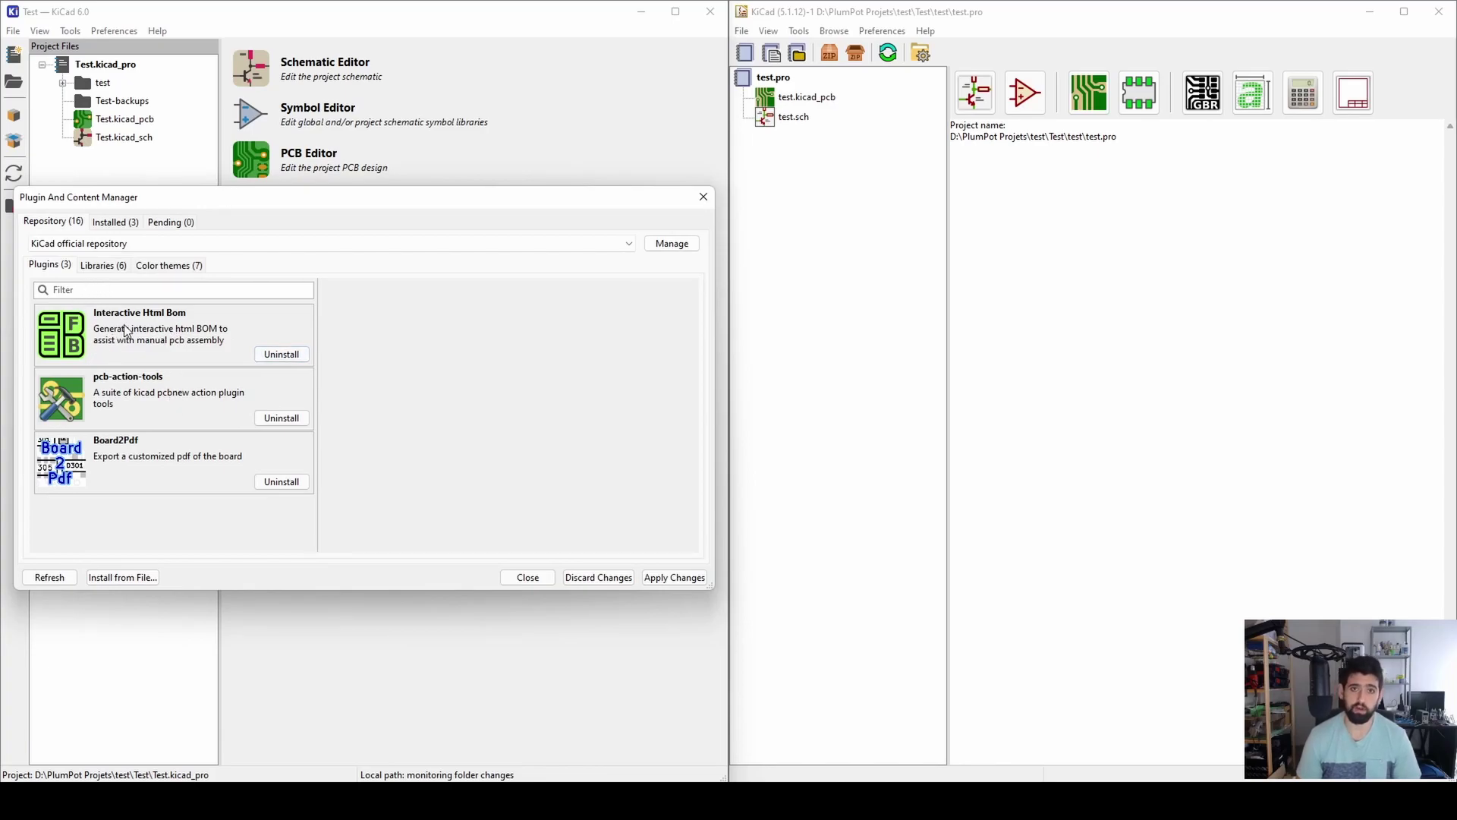
pyautogui.click(238, 326)
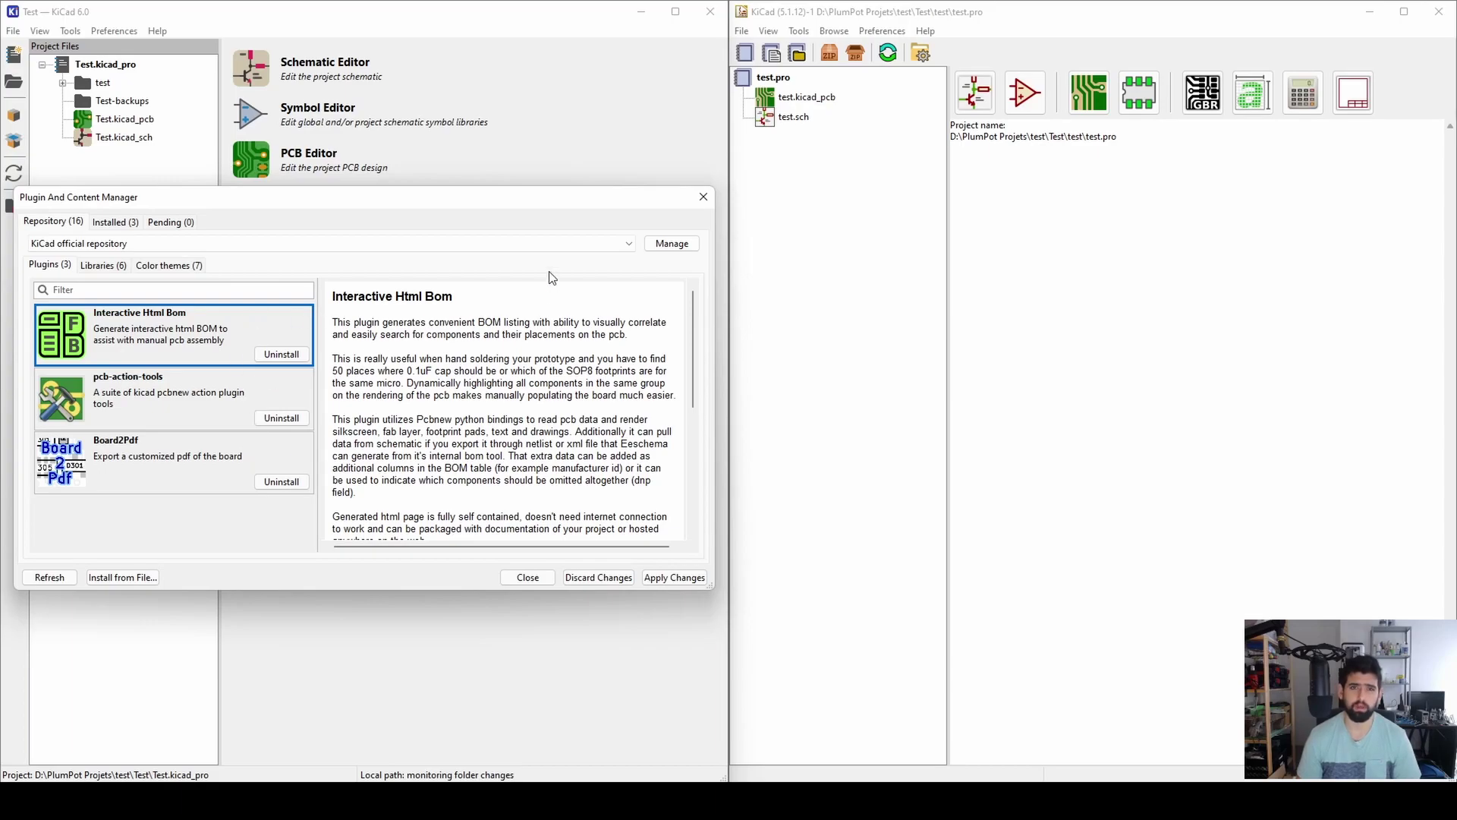
pyautogui.click(703, 198)
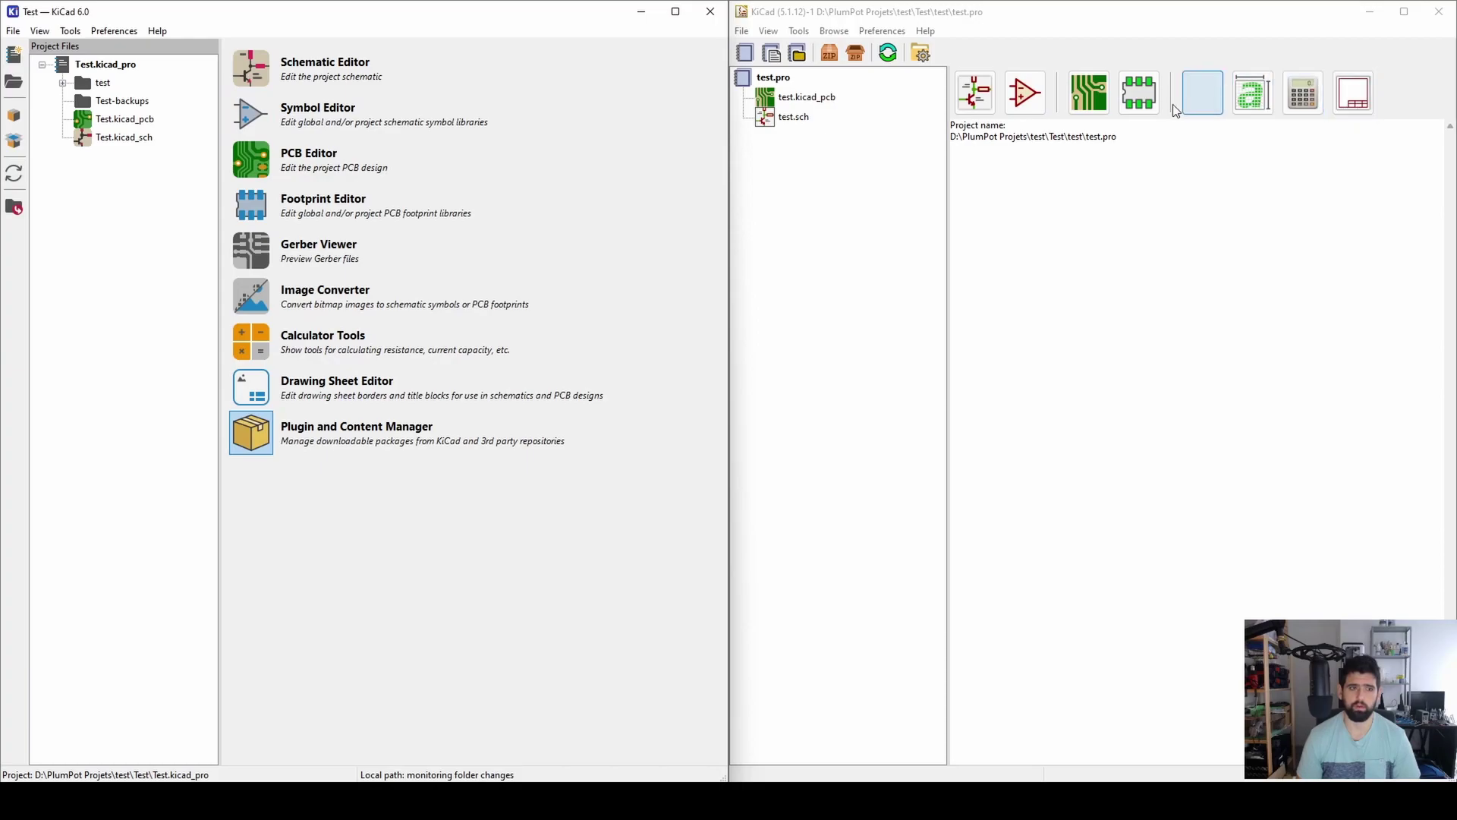
# Compare the KiCad 6 Tools and Help menus with KiCad 5.1's Help menu
pyautogui.click(70, 31)
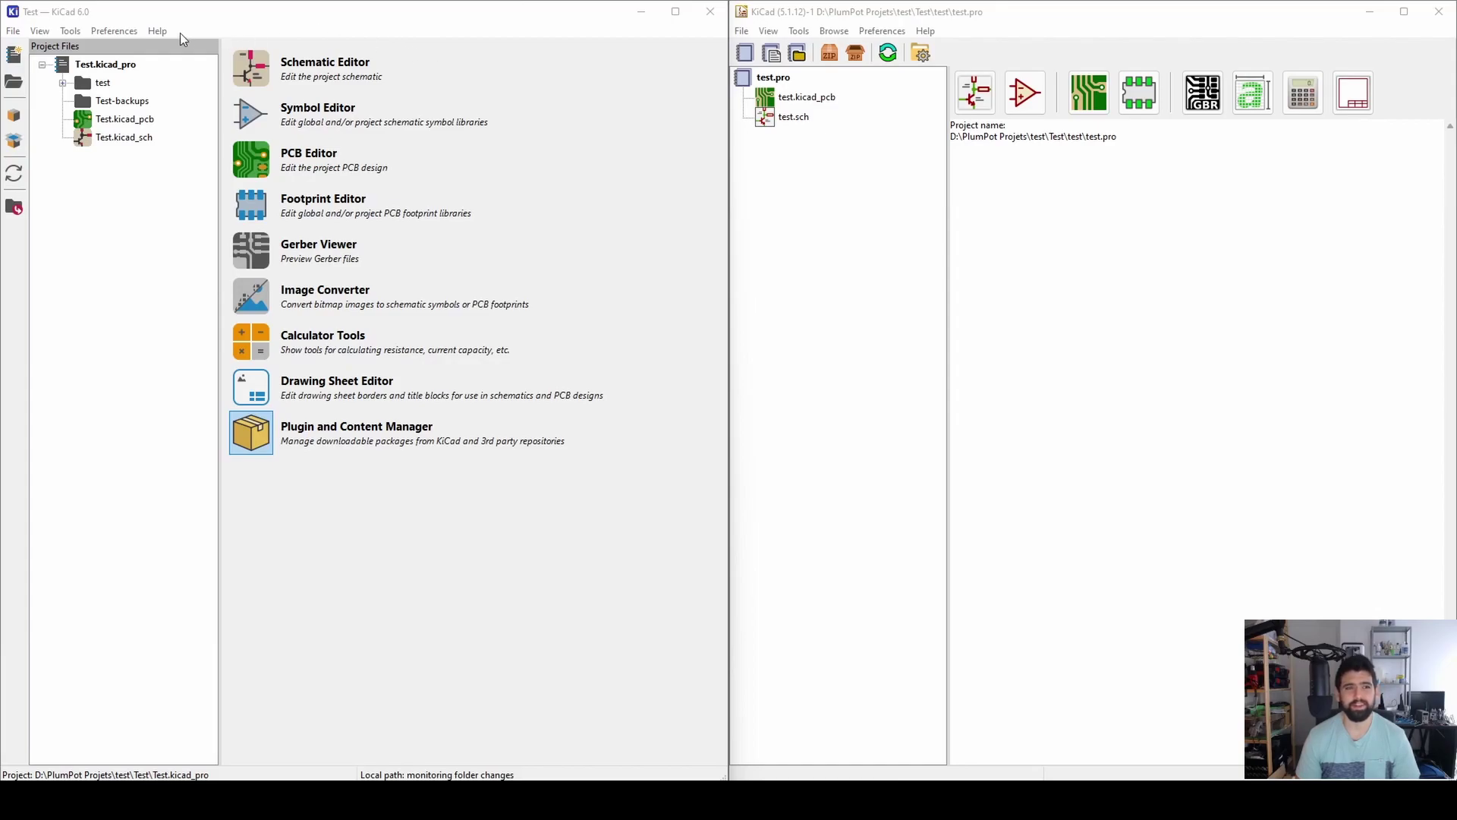
pyautogui.click(161, 31)
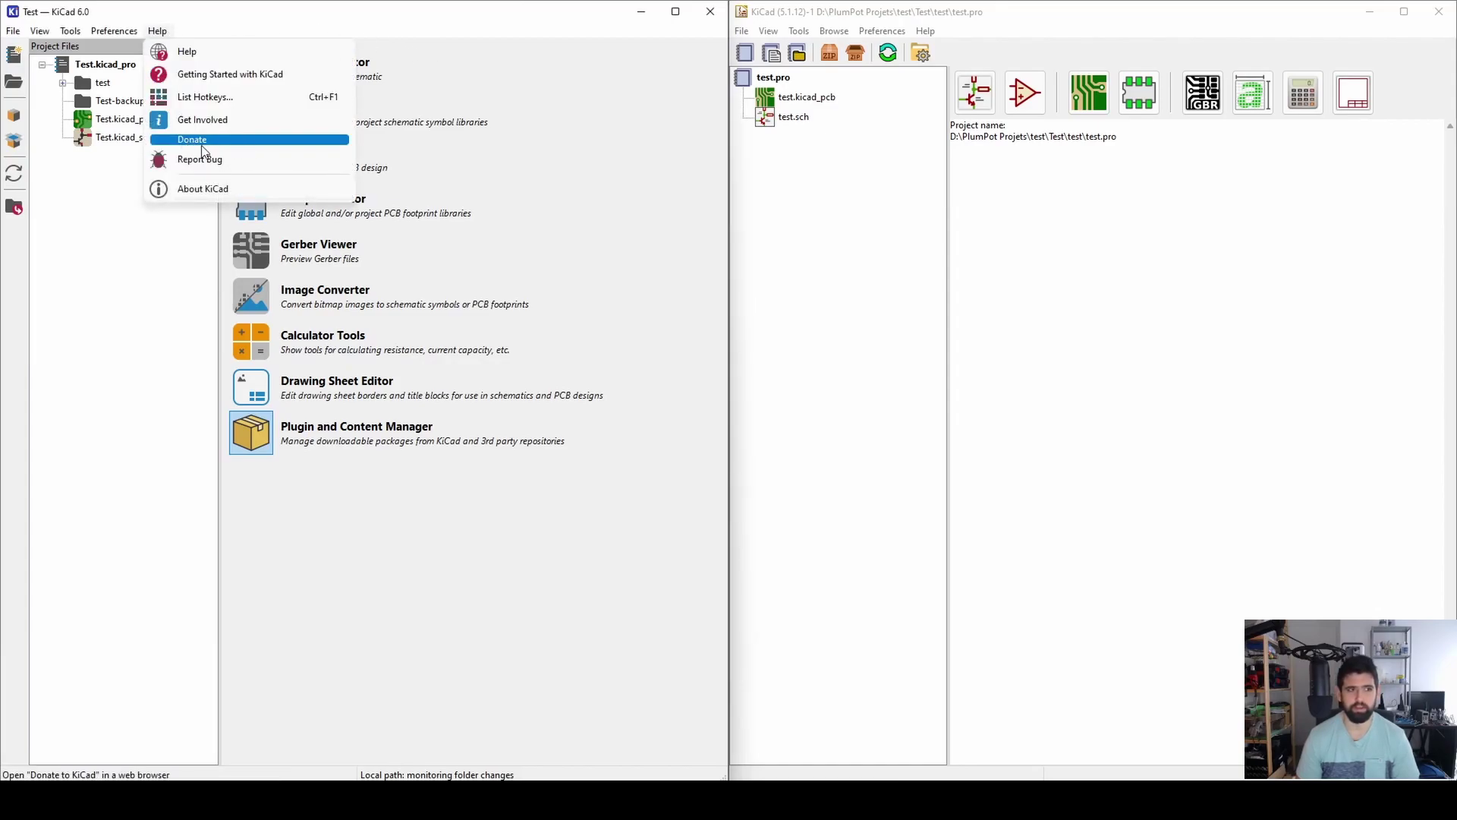
pyautogui.click(933, 35)
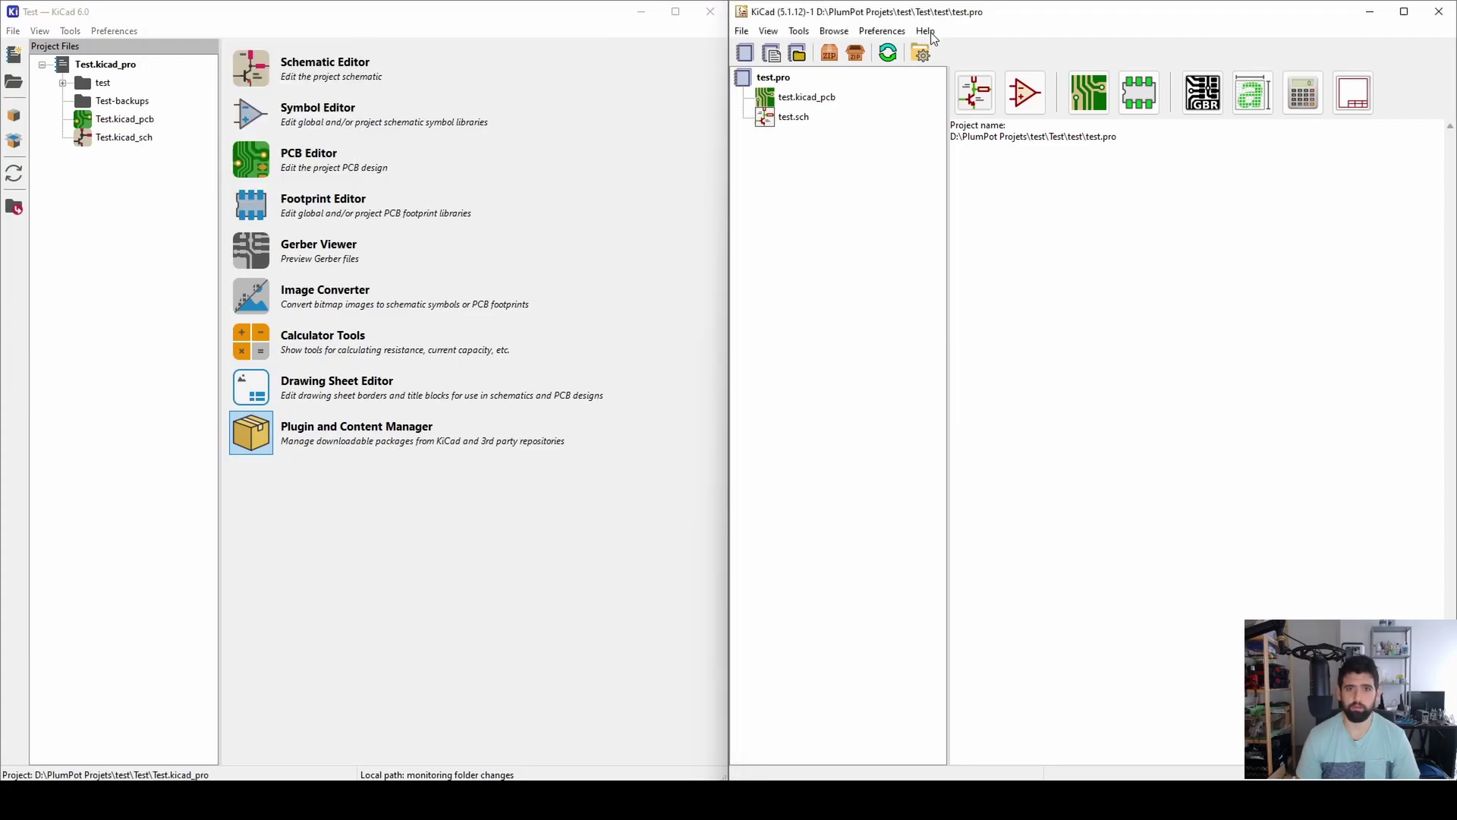
pyautogui.click(933, 34)
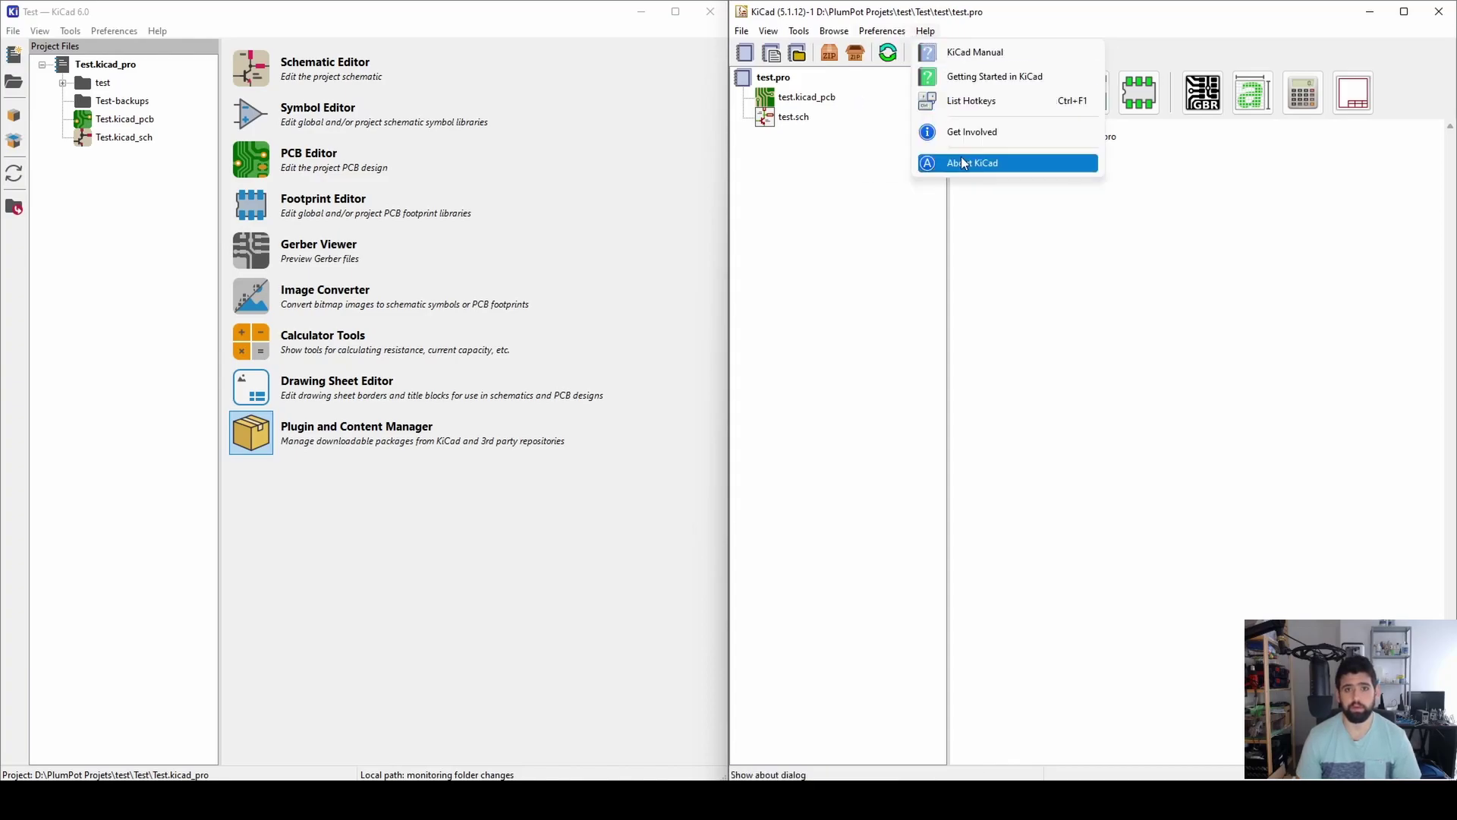
# View the Mouse and Touchpad page in KiCad 6 Preferences, then browse the KiCad 5.1 window's menus
pyautogui.moveTo(882, 30)
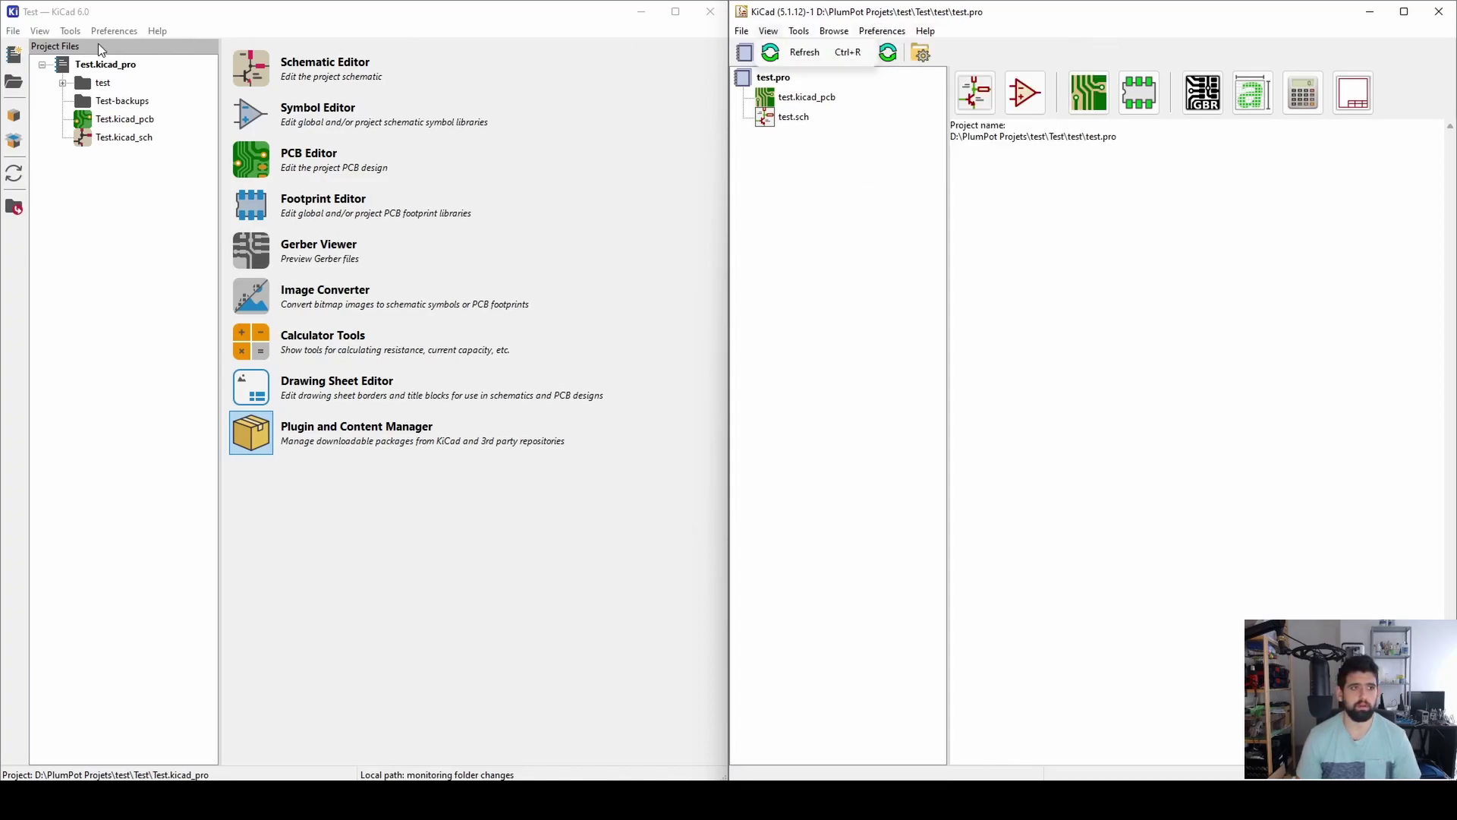
pyautogui.click(114, 30)
pyautogui.click(146, 121)
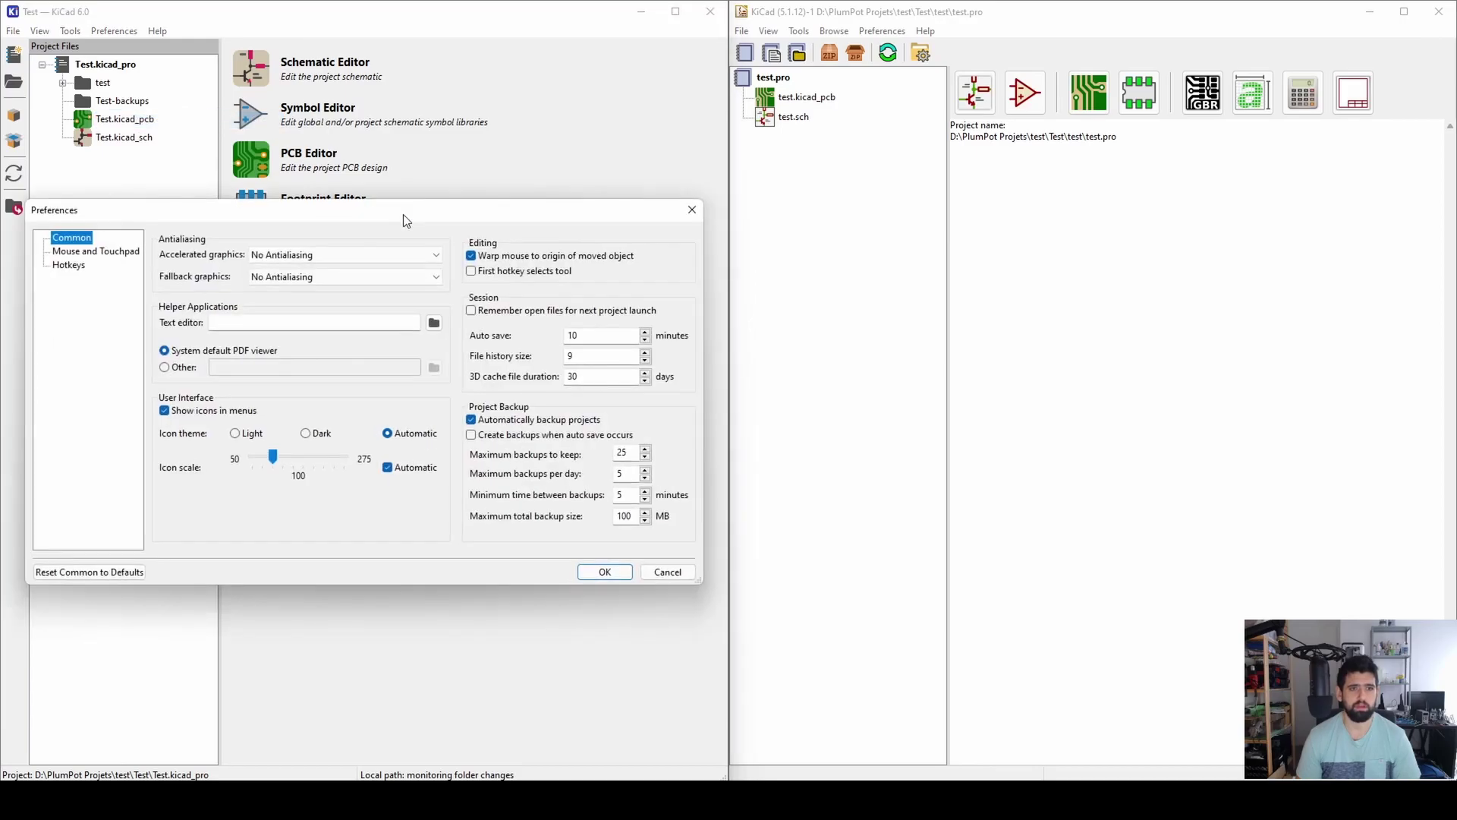
pyautogui.click(87, 252)
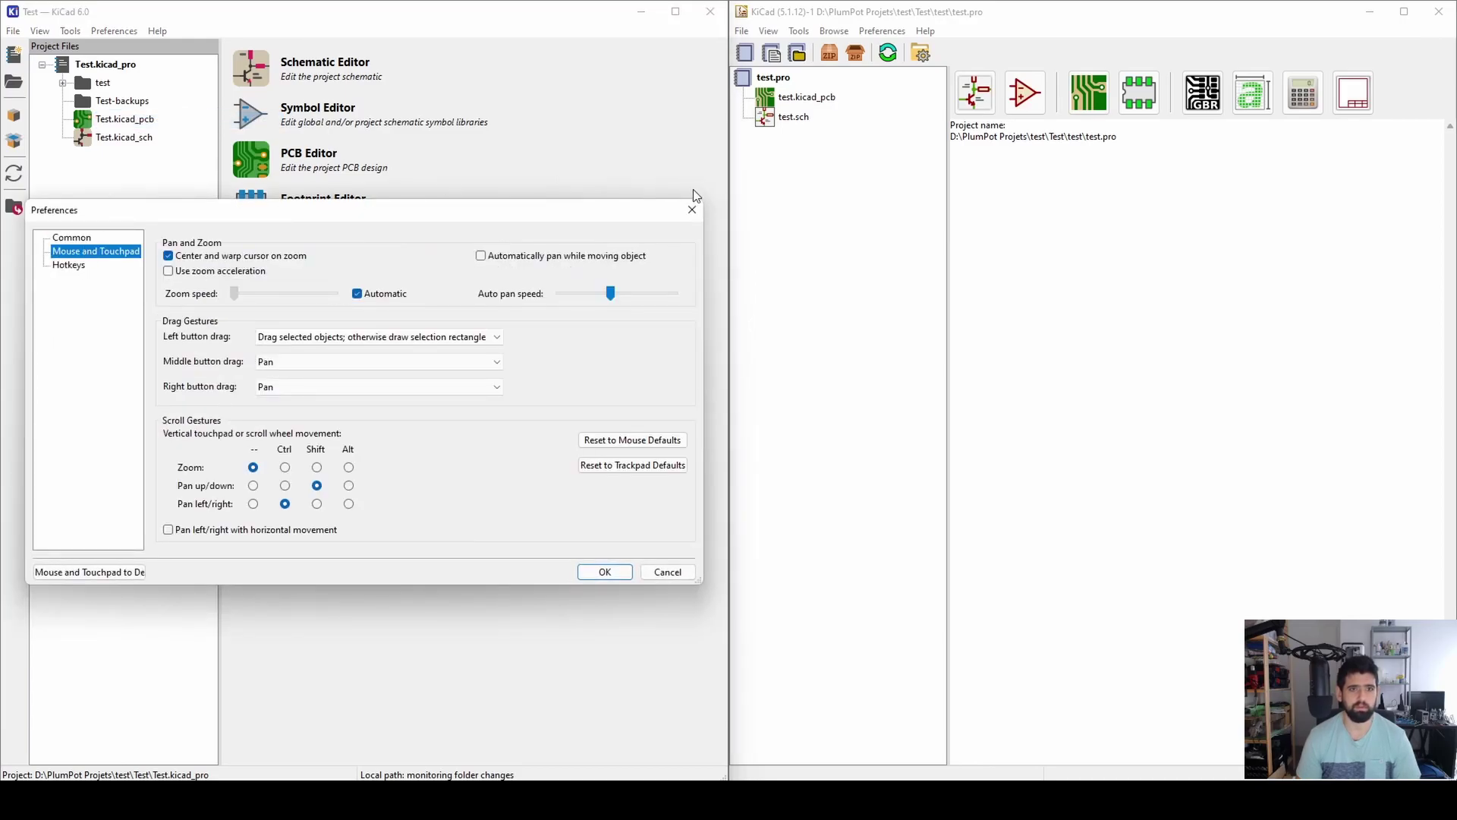
pyautogui.click(691, 209)
pyautogui.click(799, 31)
pyautogui.moveTo(776, 35)
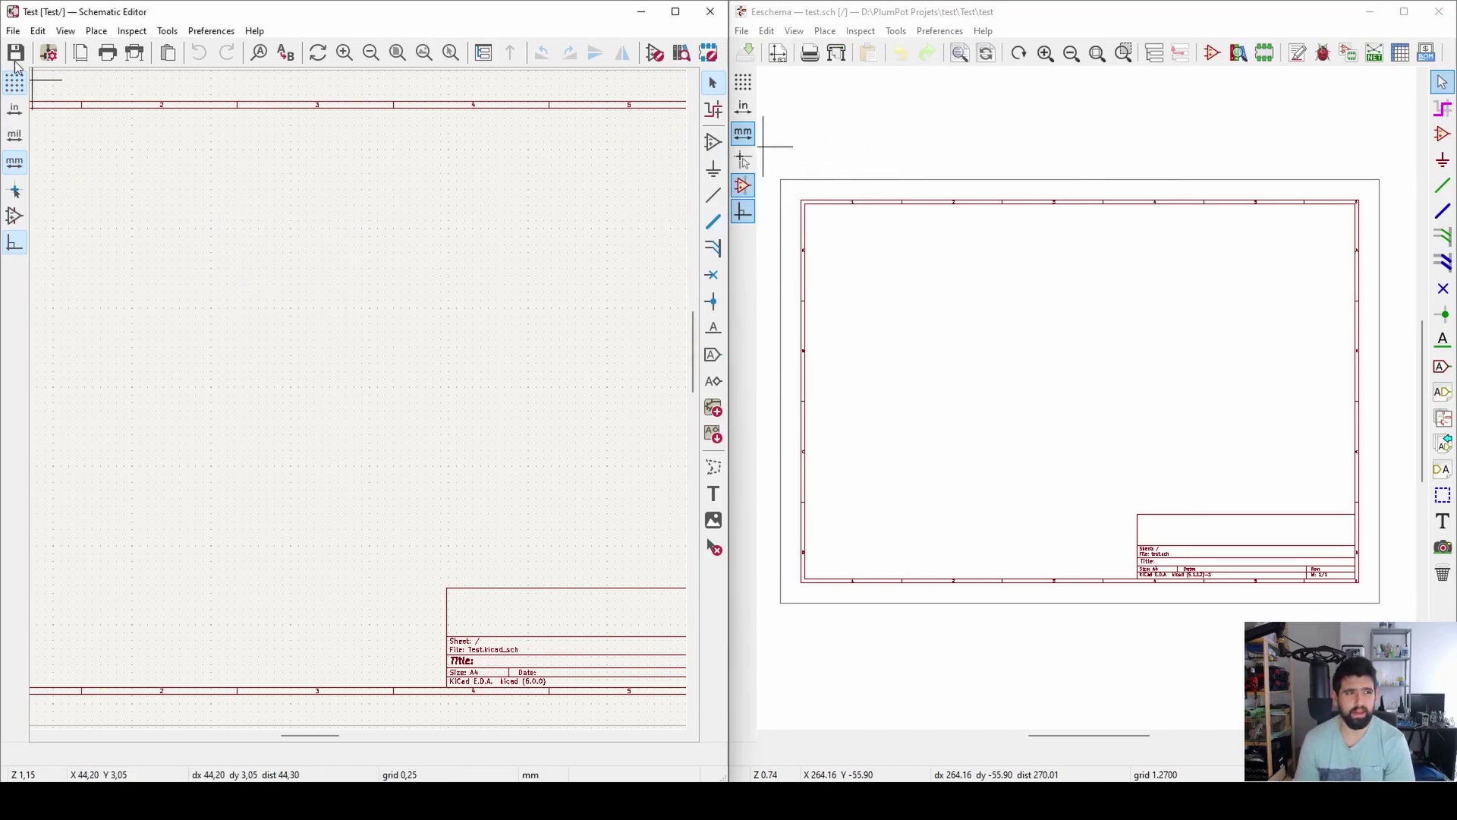
# Compare the KiCad 6 Schematic Editor's File menu with Eeschema's, then reopen the KiCad 6 File menu
pyautogui.click(14, 32)
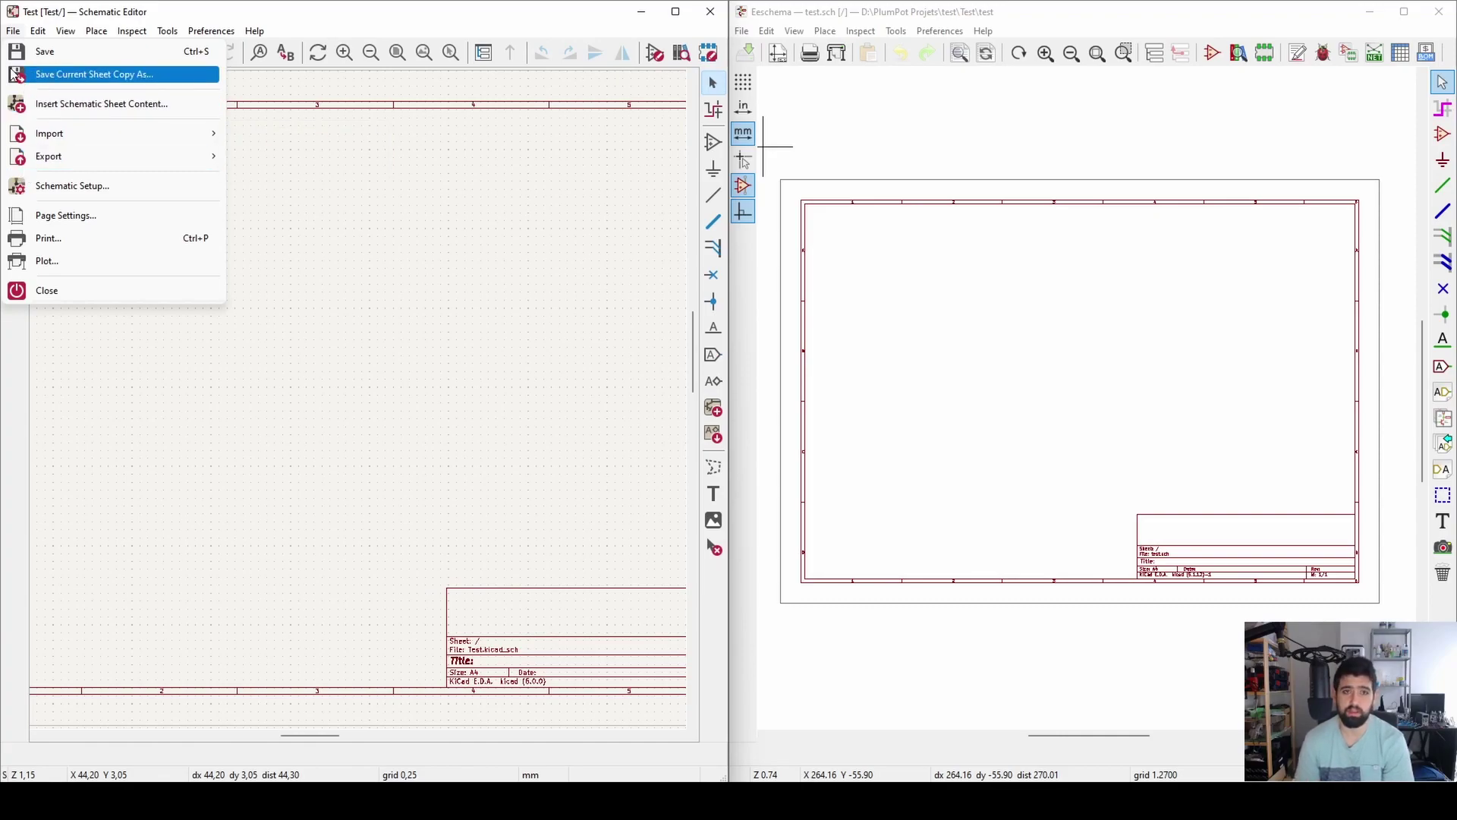
pyautogui.click(786, 62)
pyautogui.click(741, 30)
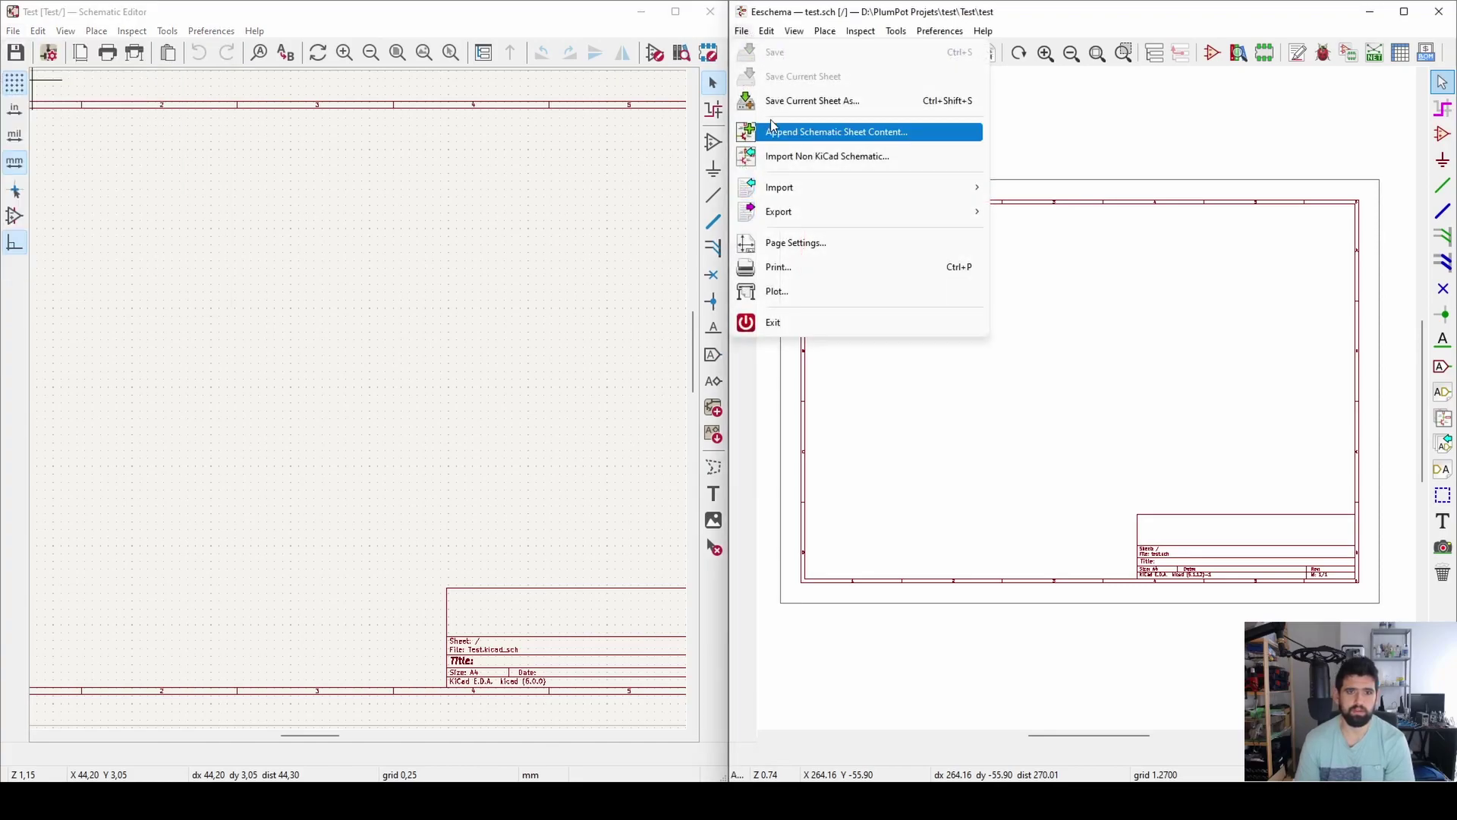
pyautogui.click(13, 31)
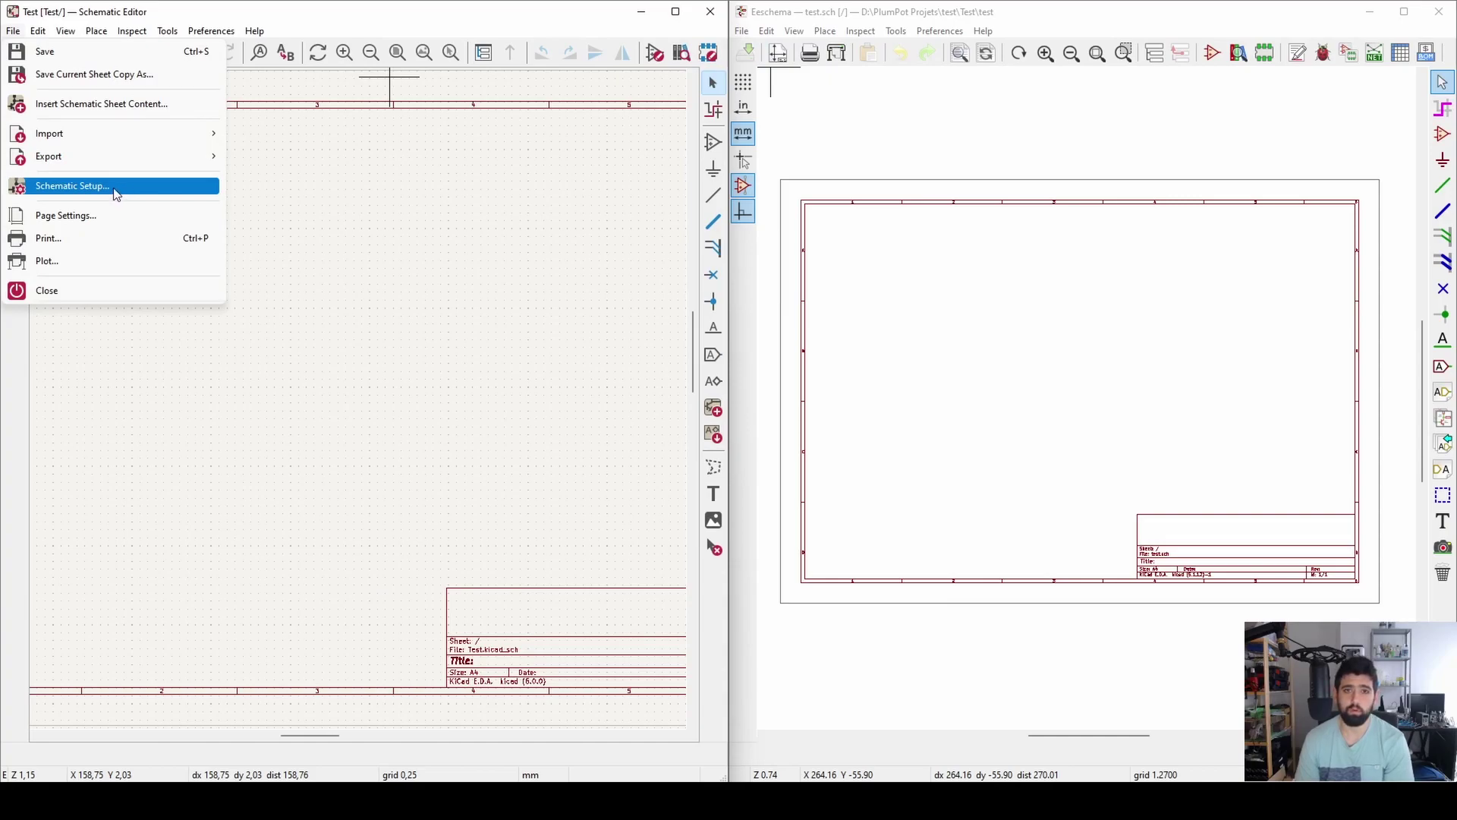
pyautogui.hotkey('alt', 'space')
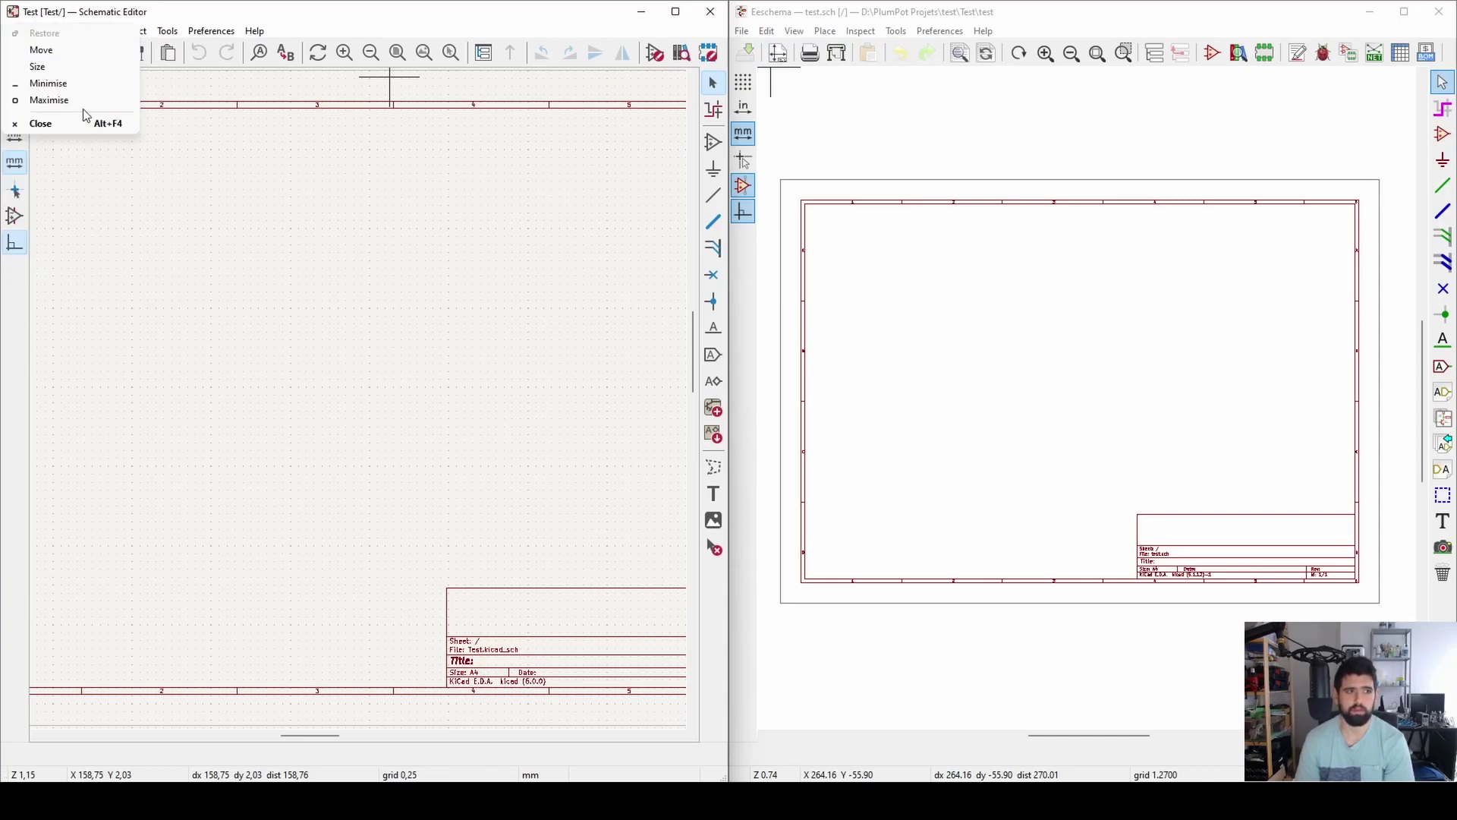
pyautogui.click(13, 31)
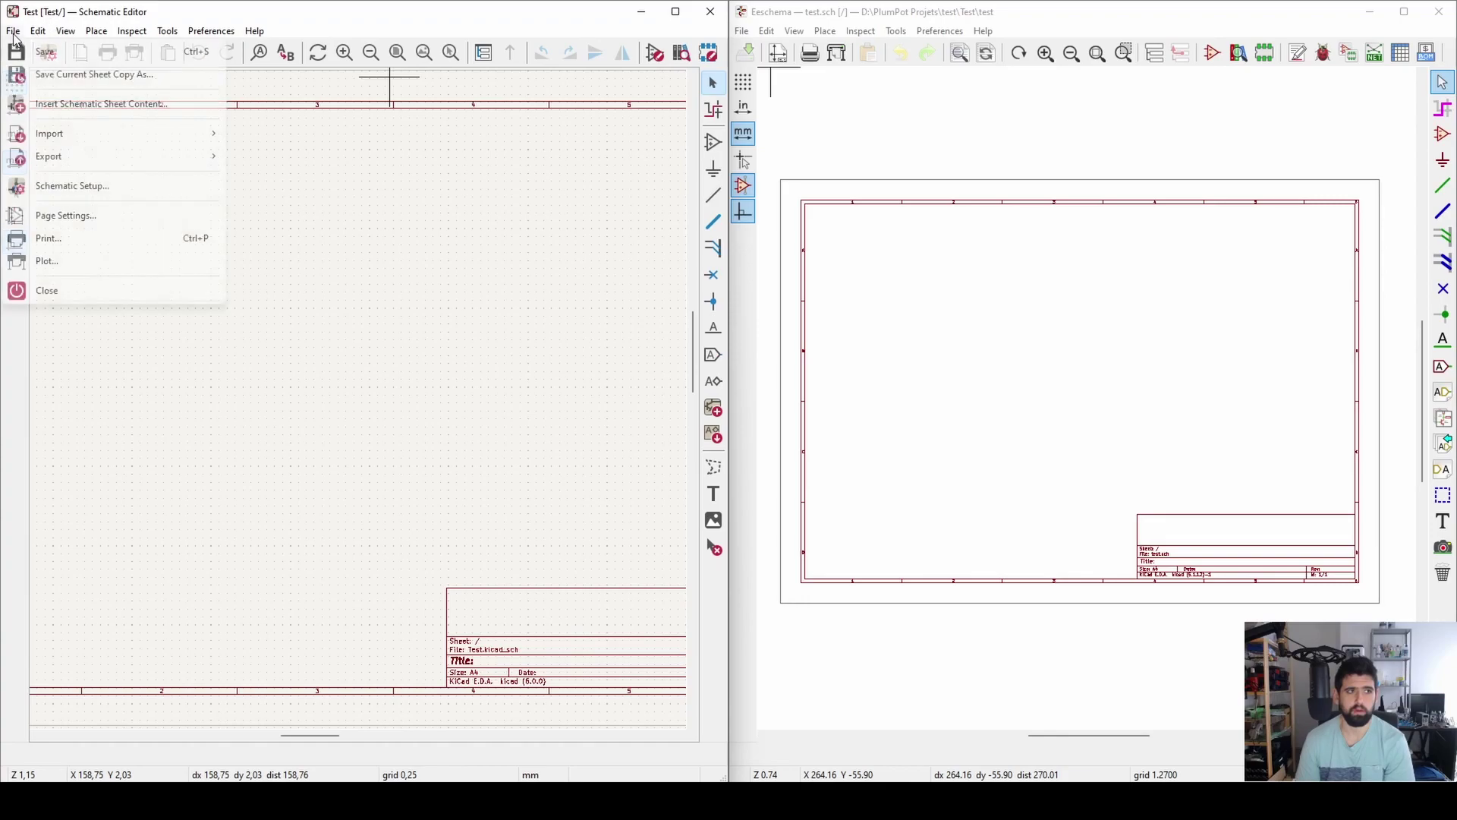
# Open Schematic Setup and go to its Pin Conflicts Map page
pyautogui.click(68, 186)
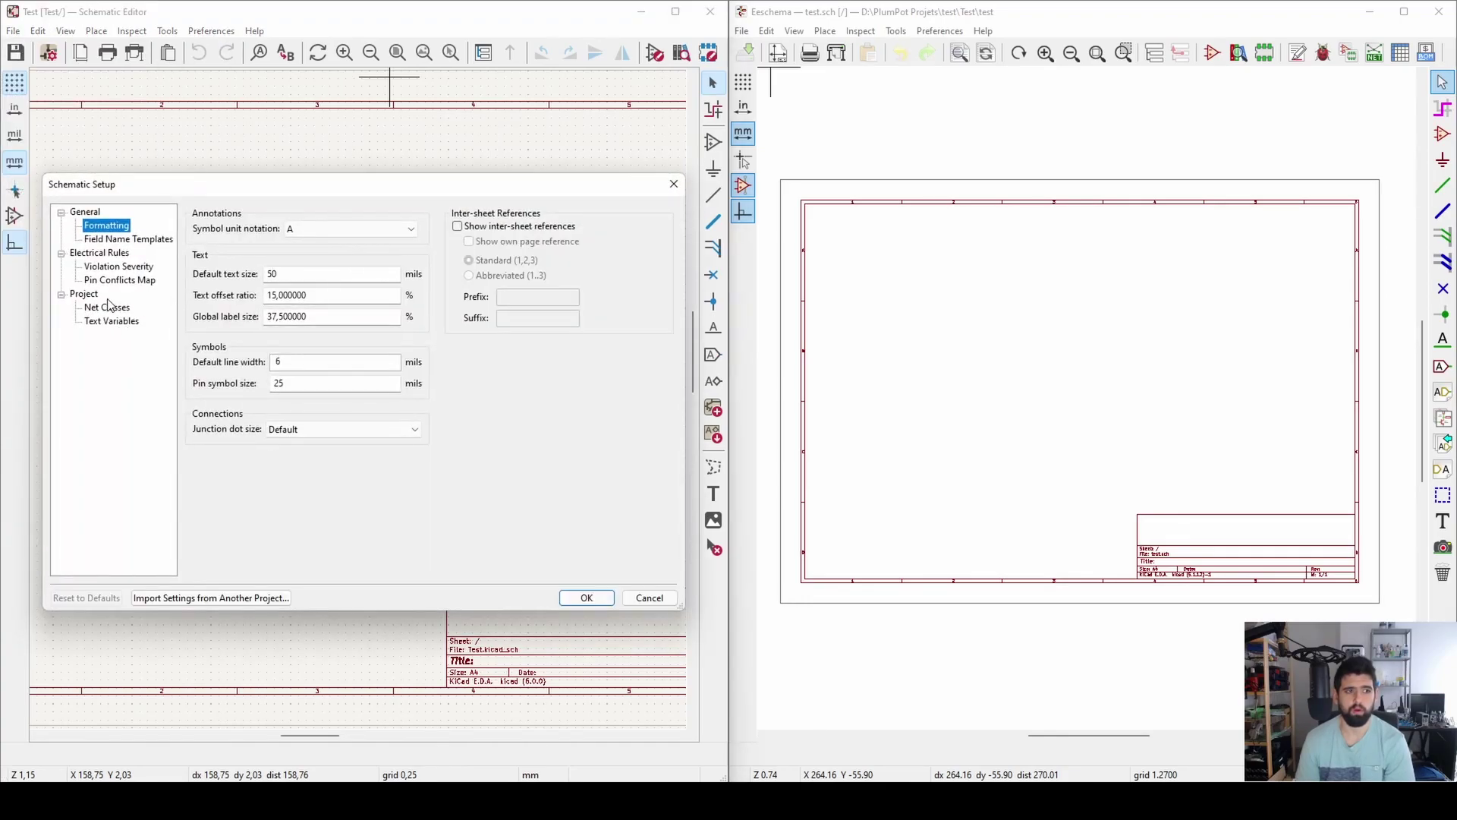
pyautogui.click(110, 281)
pyautogui.click(115, 270)
pyautogui.click(117, 281)
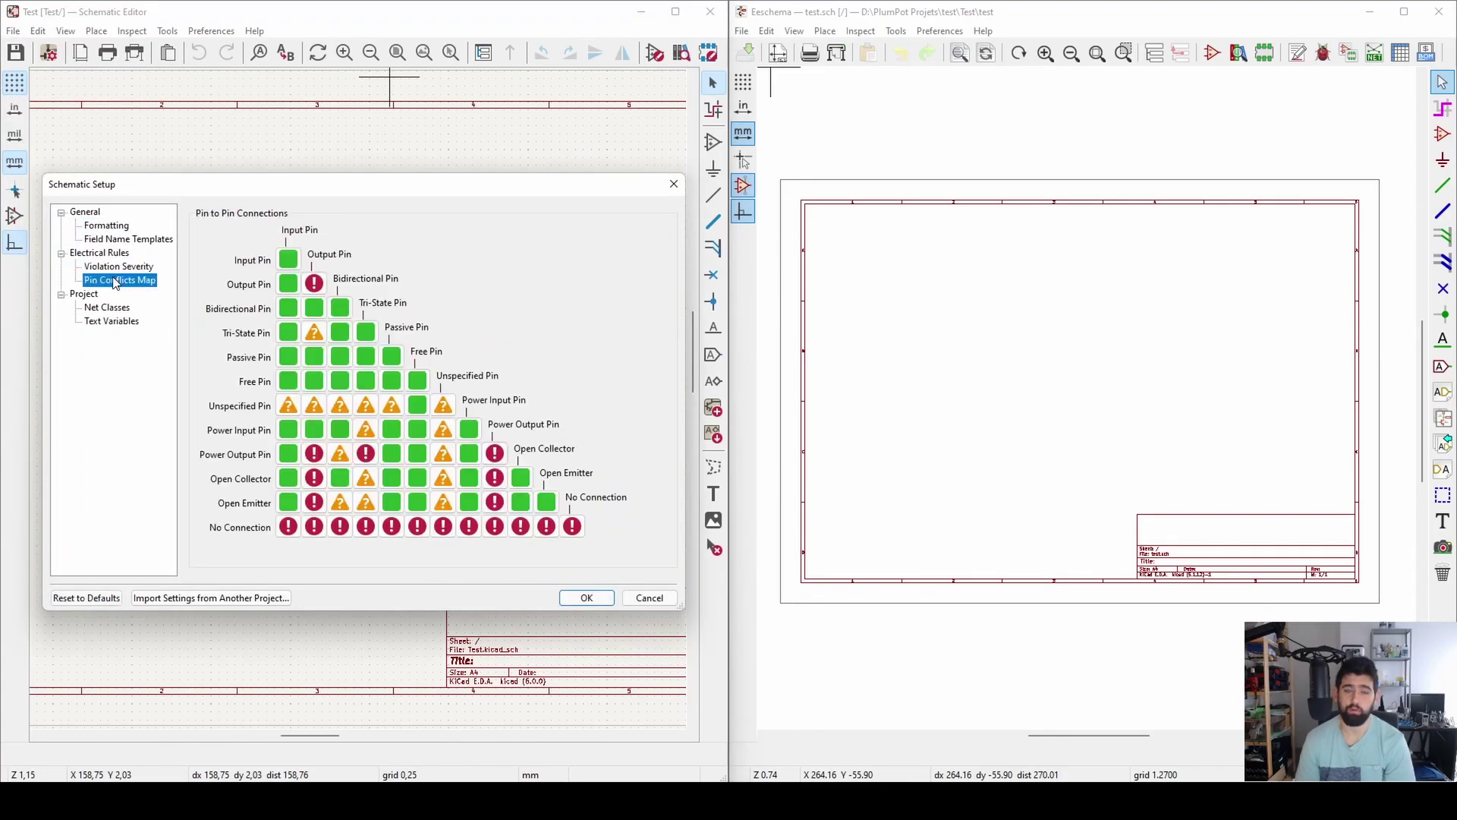
# Cycle the Output/Output pin conflict cell back to error and close Schematic Setup
pyautogui.click(313, 289)
pyautogui.click(313, 288)
pyautogui.click(312, 285)
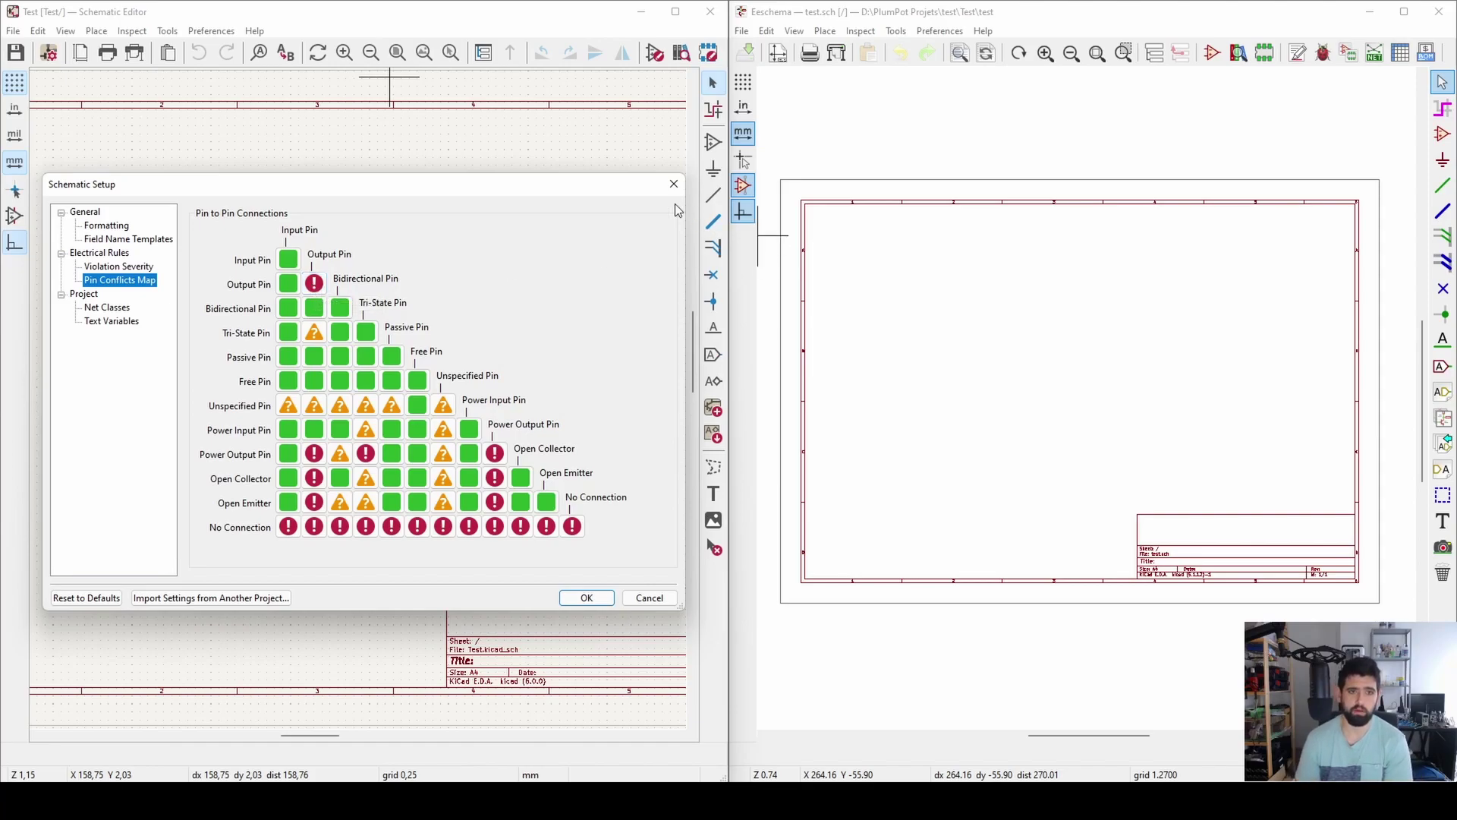
pyautogui.click(673, 184)
pyautogui.click(741, 30)
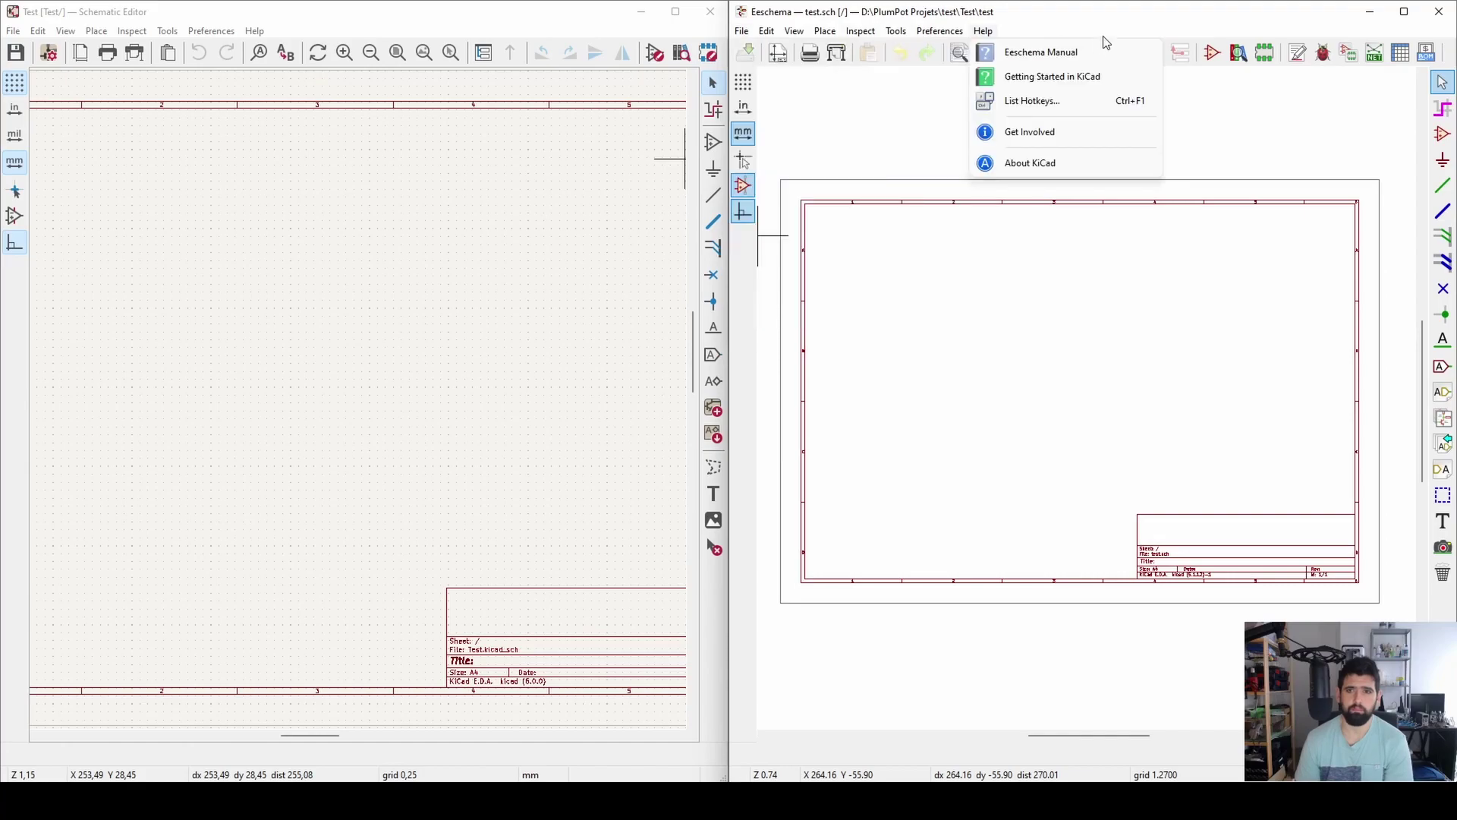
# Open the older Eeschema's Preferences dialog and close it again
pyautogui.click(1214, 35)
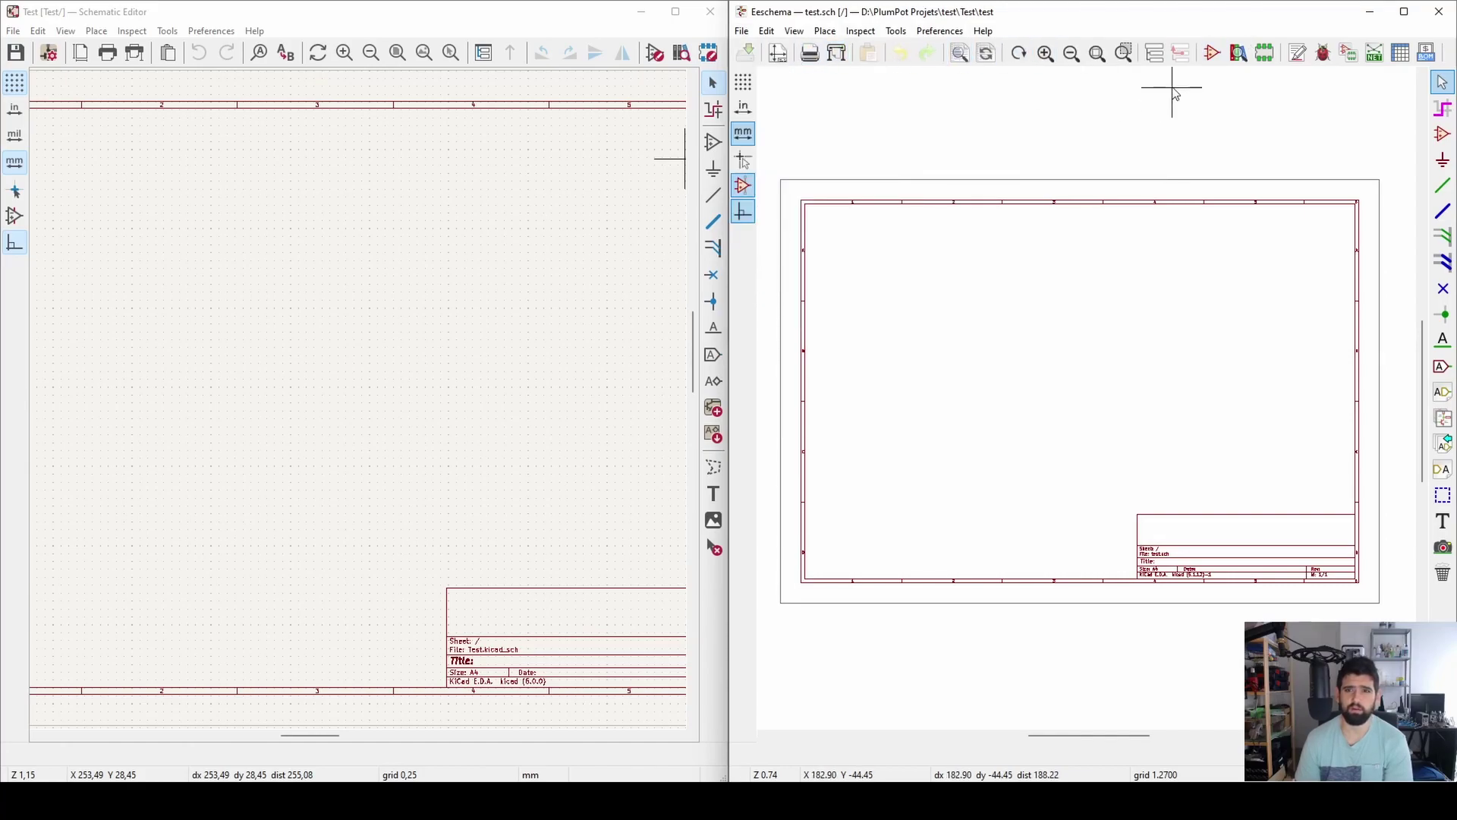
pyautogui.click(939, 31)
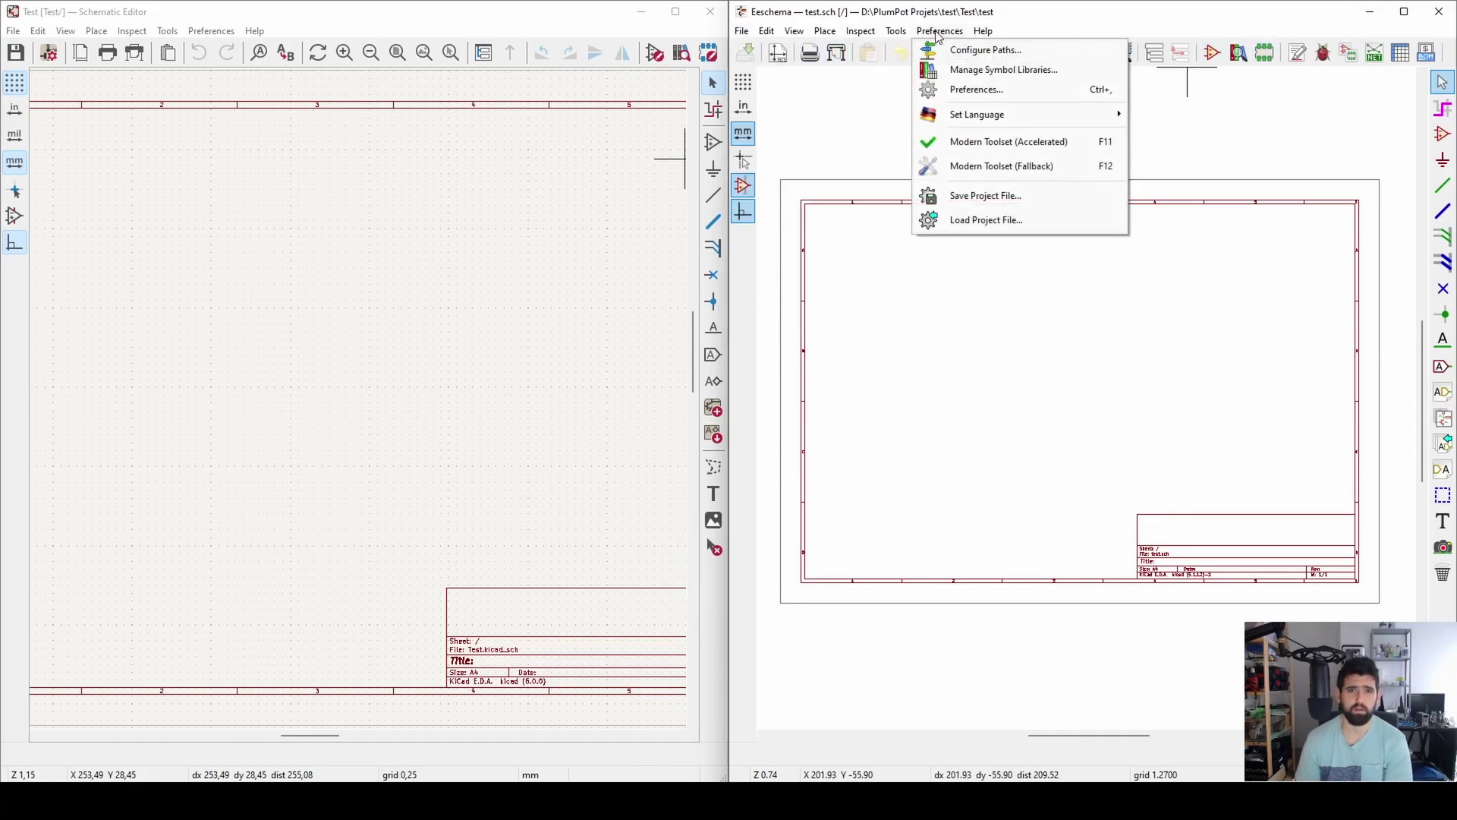
pyautogui.click(963, 90)
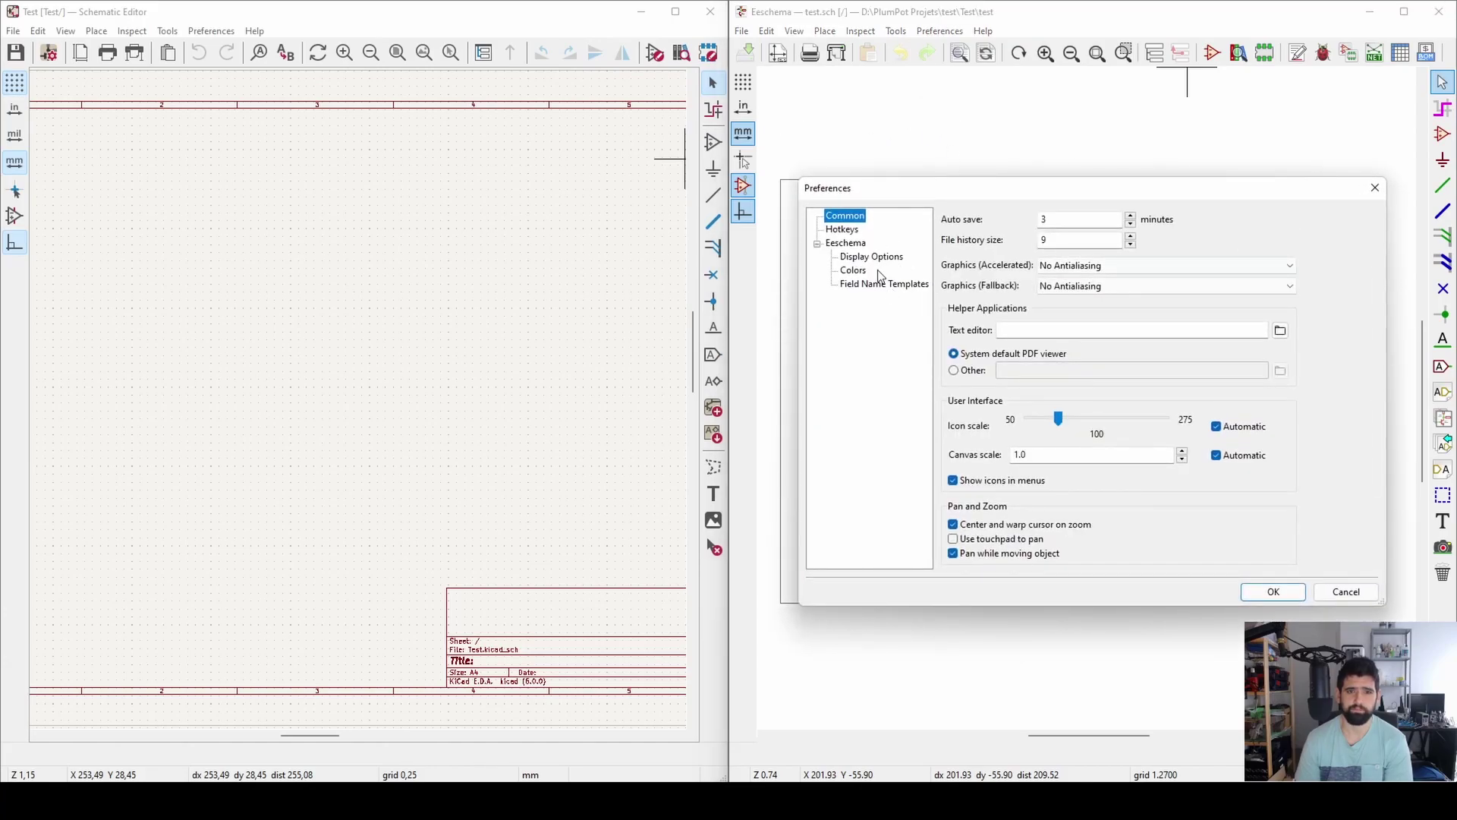
pyautogui.click(1374, 187)
# Review the Schematic Editor preferences: Field Name Templates, Editing Options, Mouse and Touchpad, then close
pyautogui.click(211, 31)
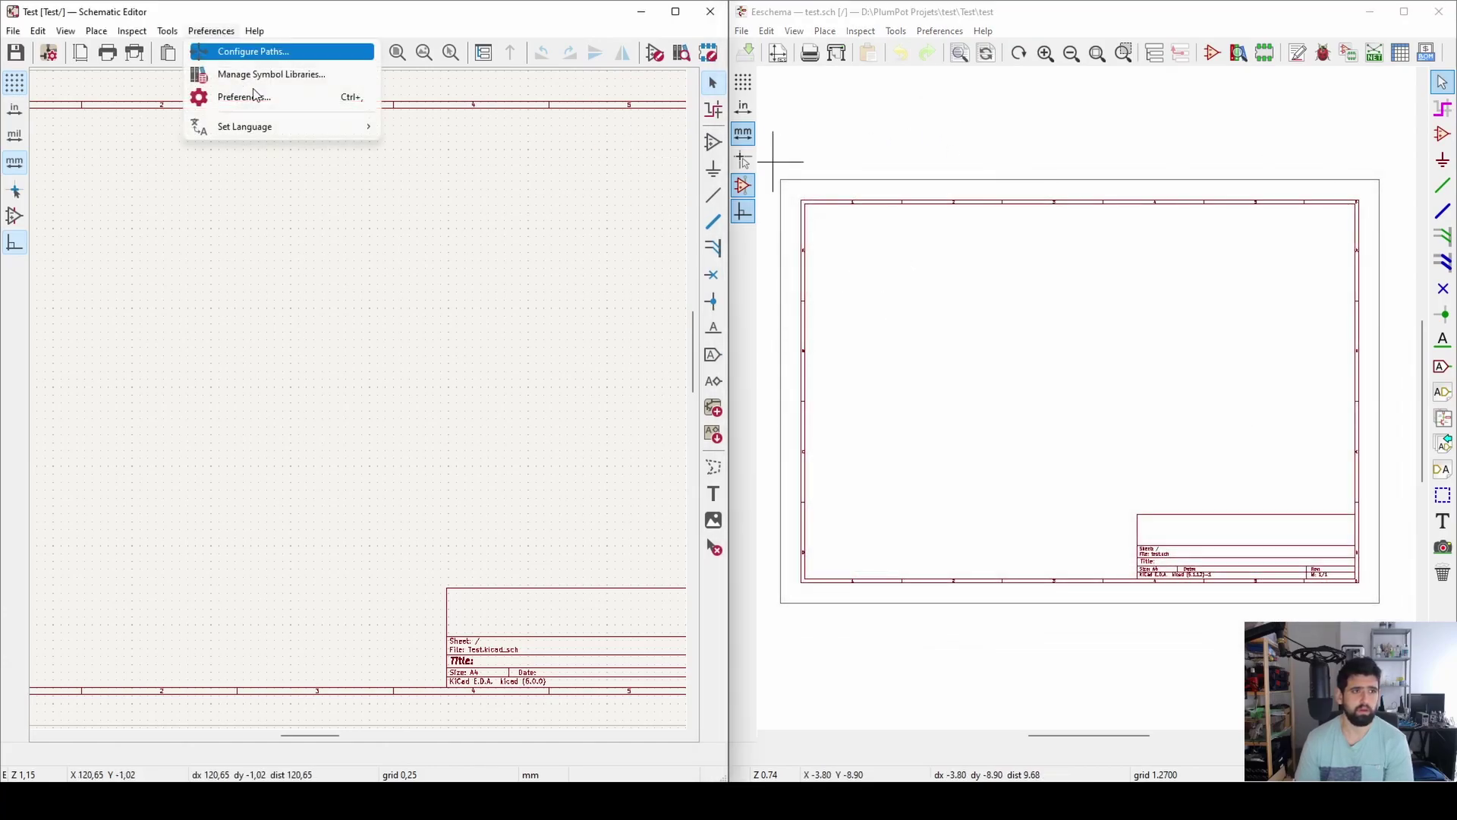
pyautogui.click(245, 96)
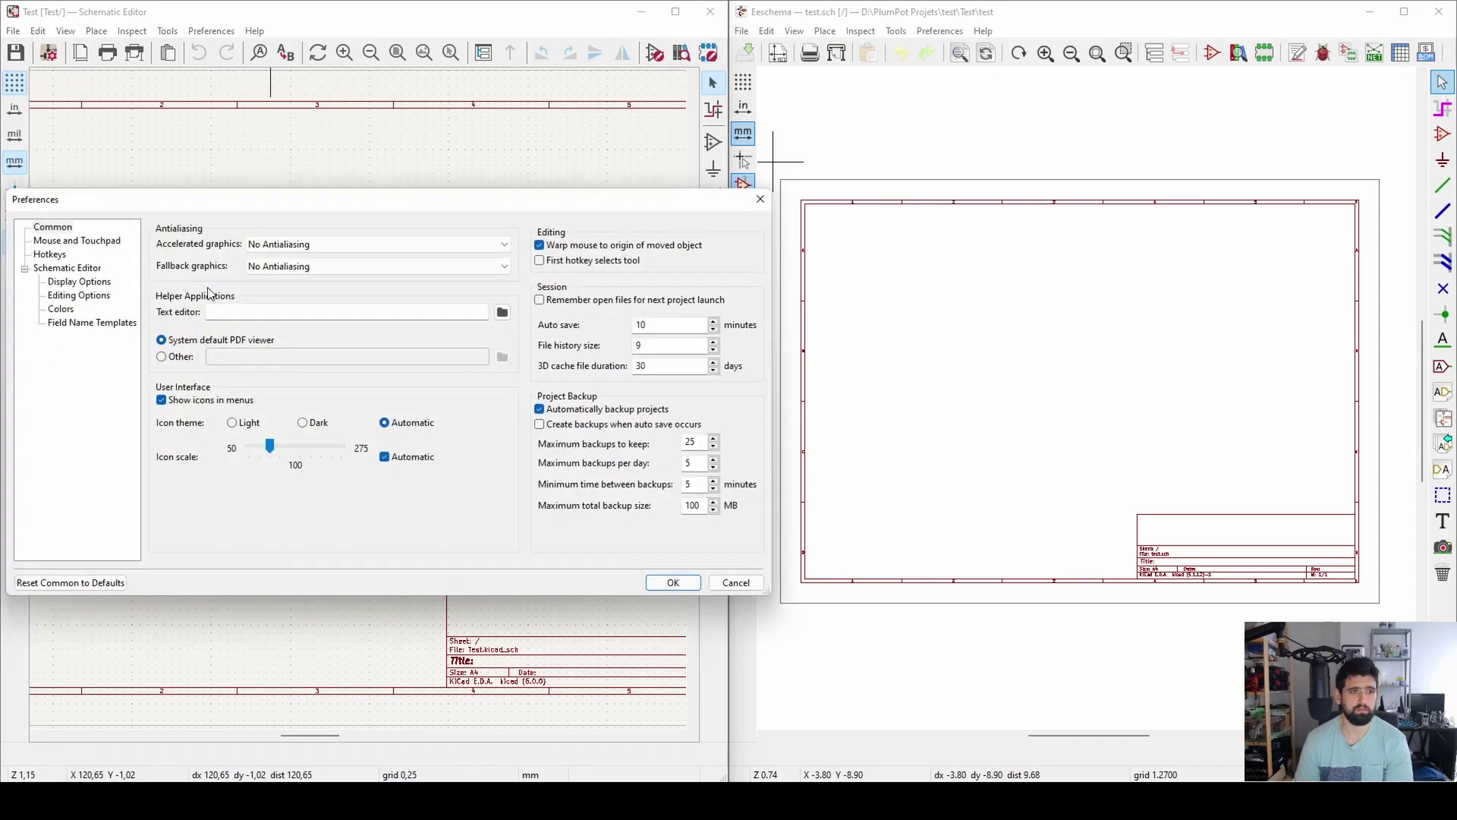
pyautogui.click(76, 322)
pyautogui.click(78, 295)
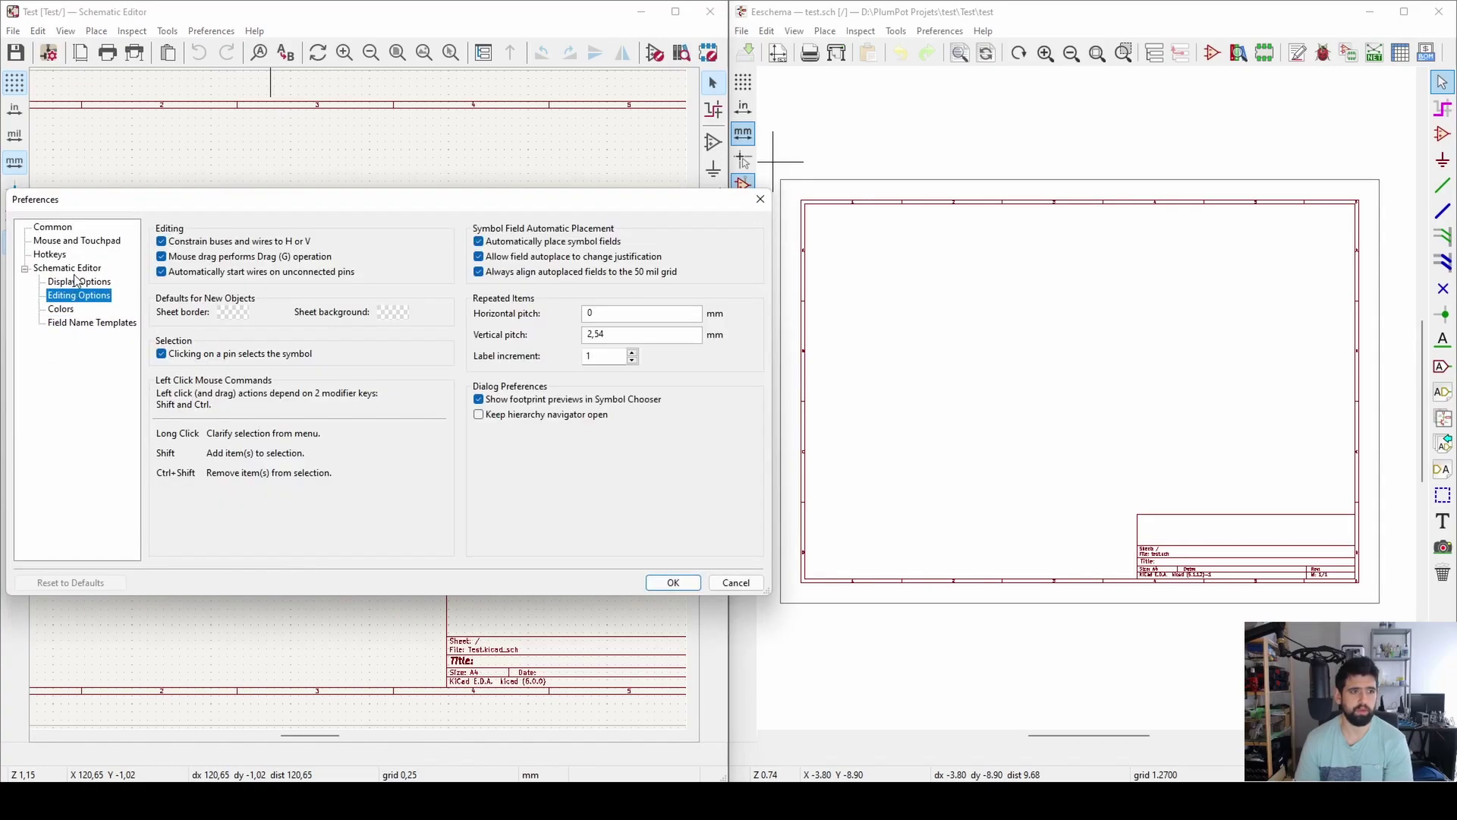
pyautogui.click(76, 240)
pyautogui.click(760, 199)
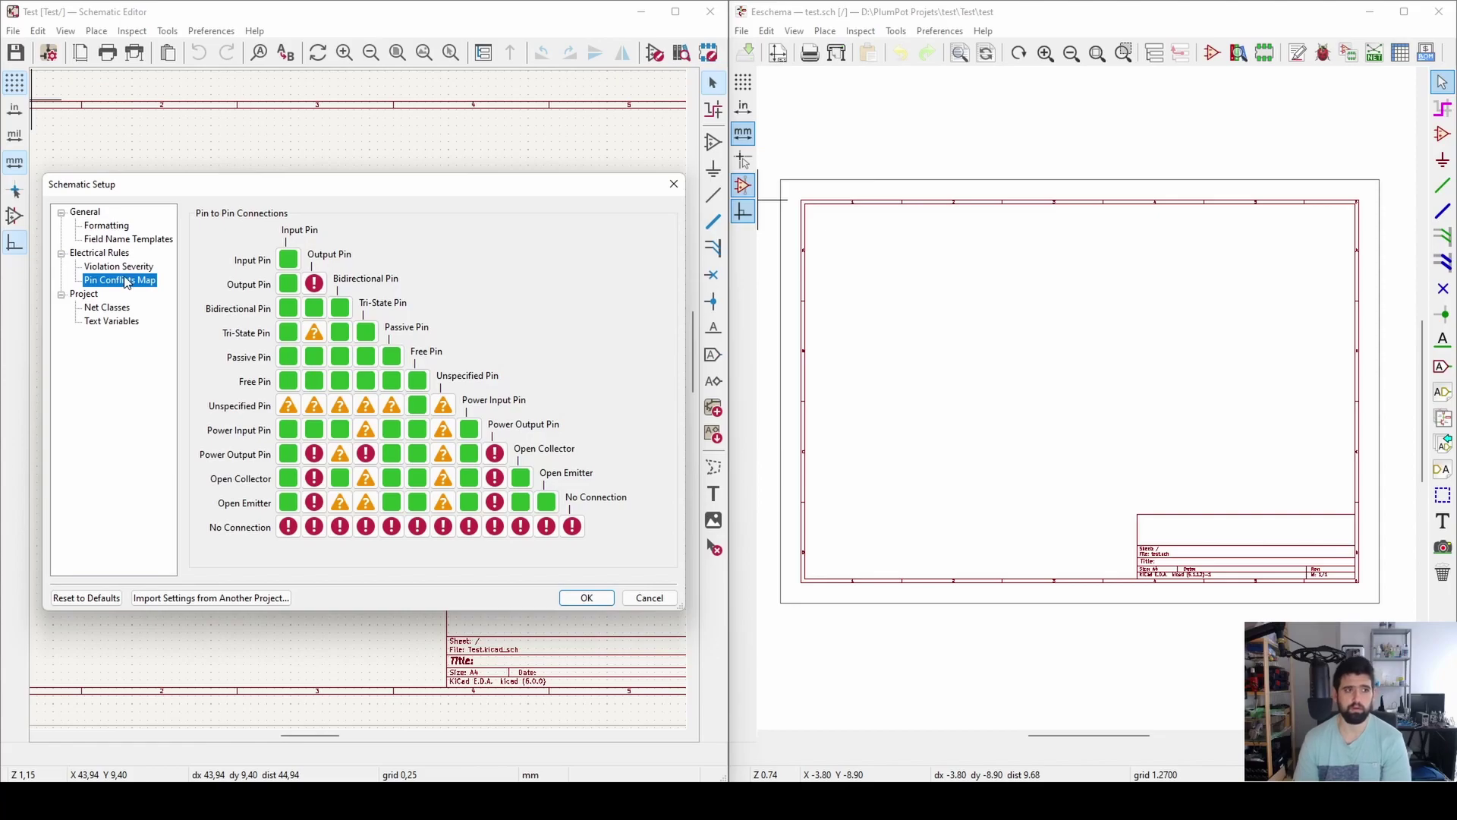
# Browse Schematic Setup's Net Classes, Text Variables, Violation Severity, Pin Conflicts Map, Field Name Templates and Formatting pages
pyautogui.click(114, 307)
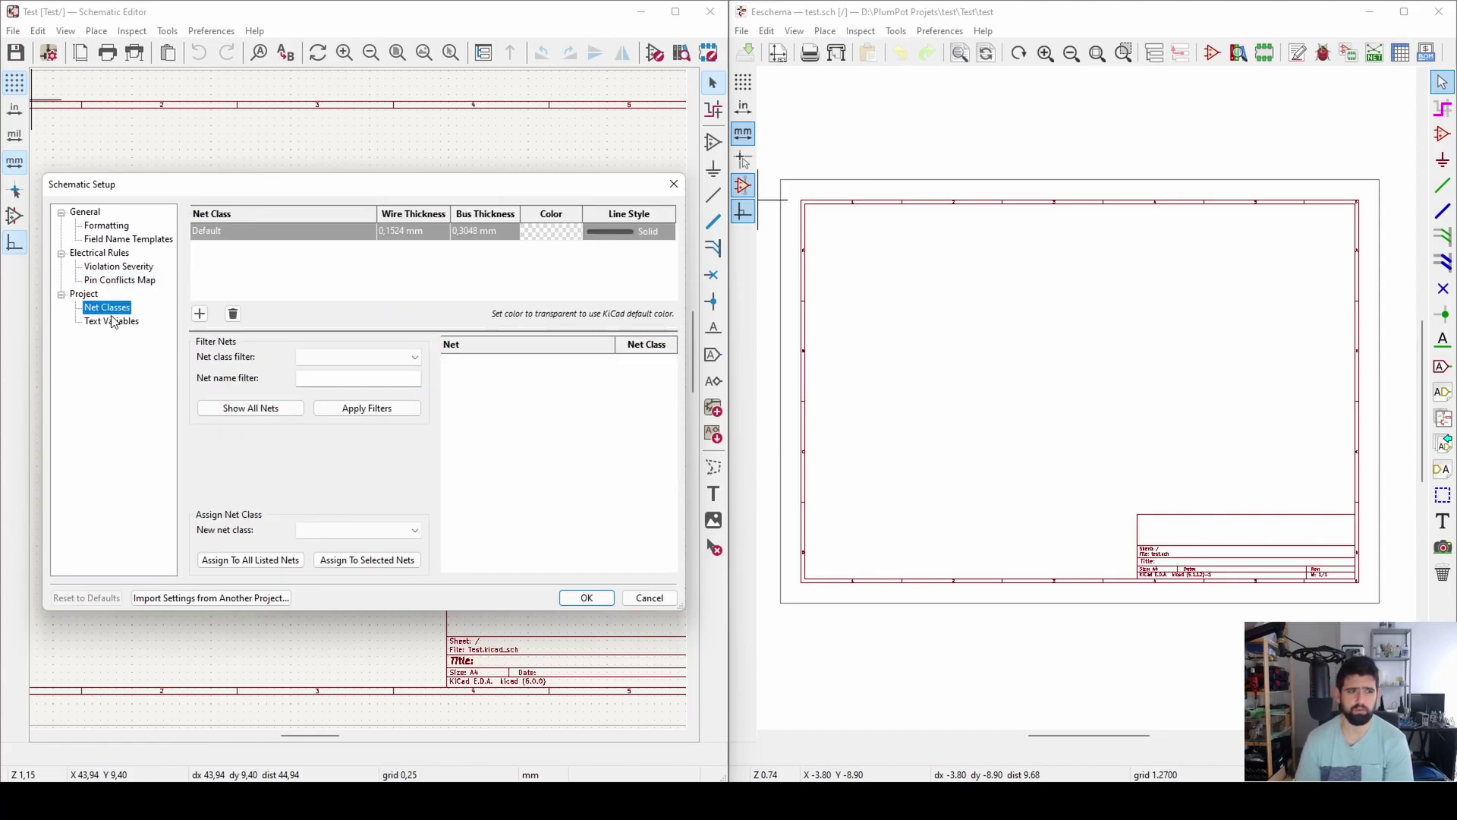
pyautogui.click(106, 322)
pyautogui.click(108, 308)
pyautogui.click(110, 267)
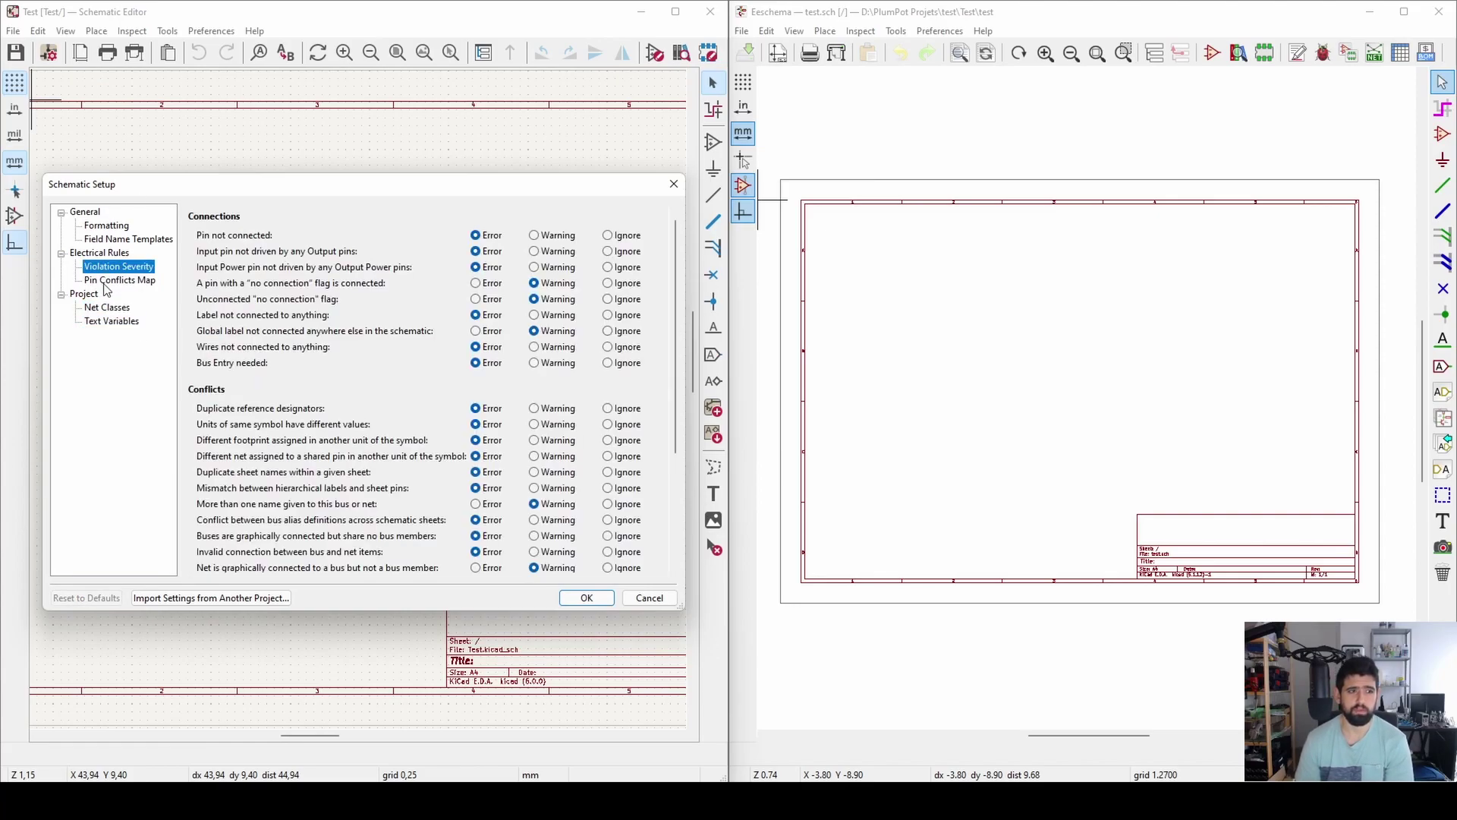
pyautogui.click(110, 280)
pyautogui.click(121, 239)
pyautogui.click(118, 227)
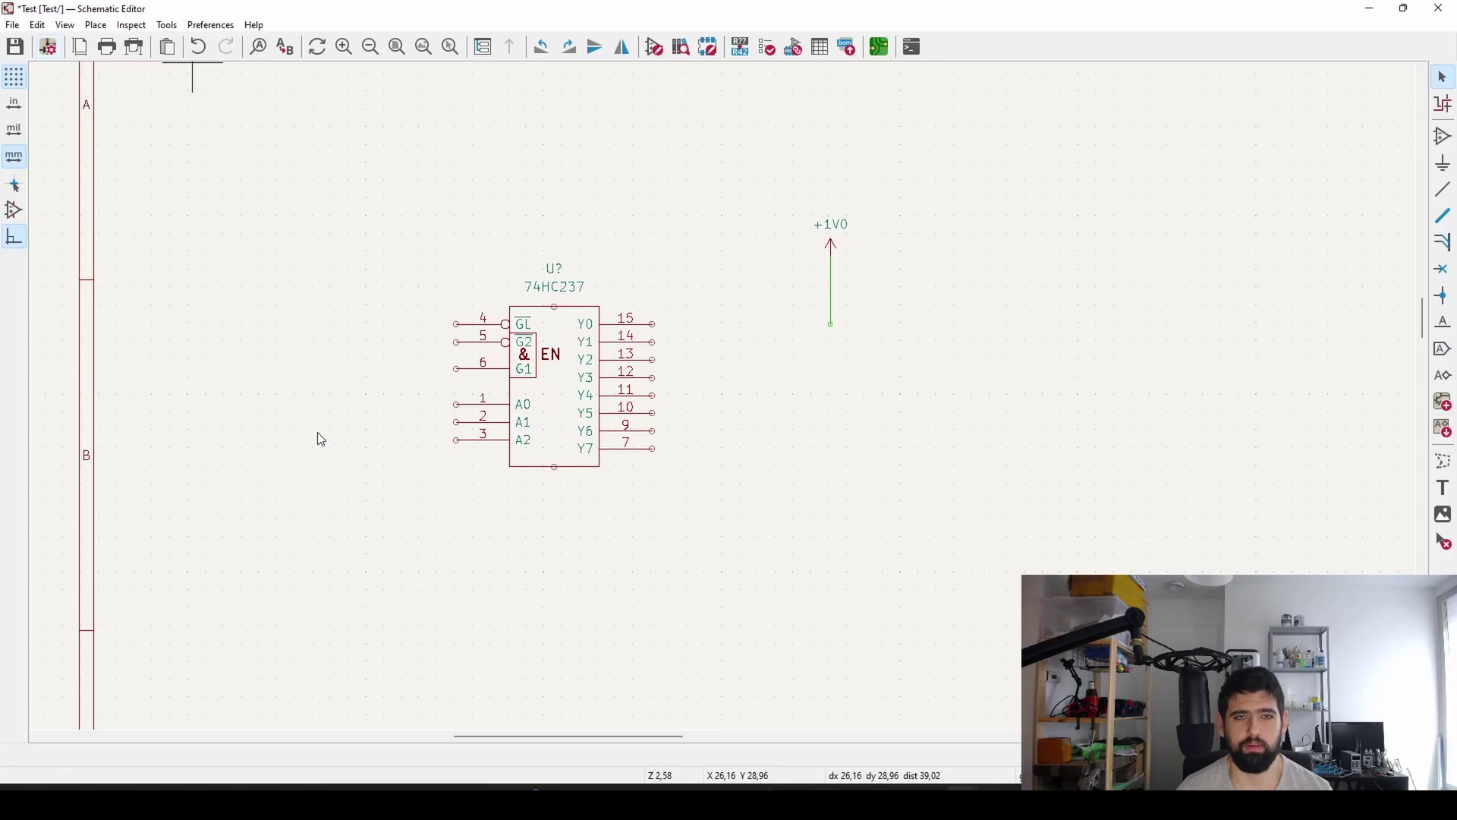
# Check the Net Classes and Pin Conflicts Map pages, close Schematic Setup and zoom in
pyautogui.click(107, 306)
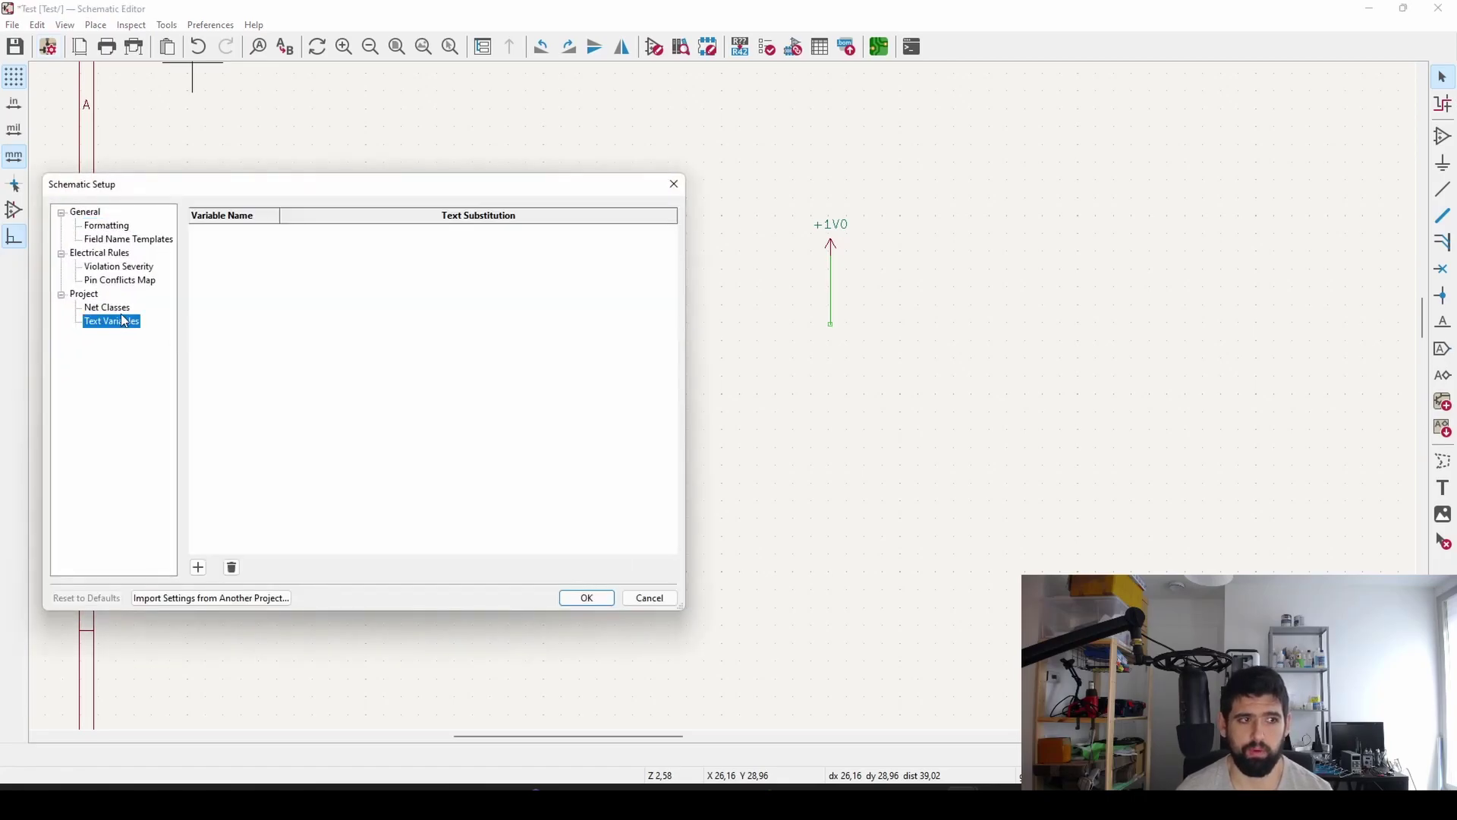
pyautogui.click(119, 280)
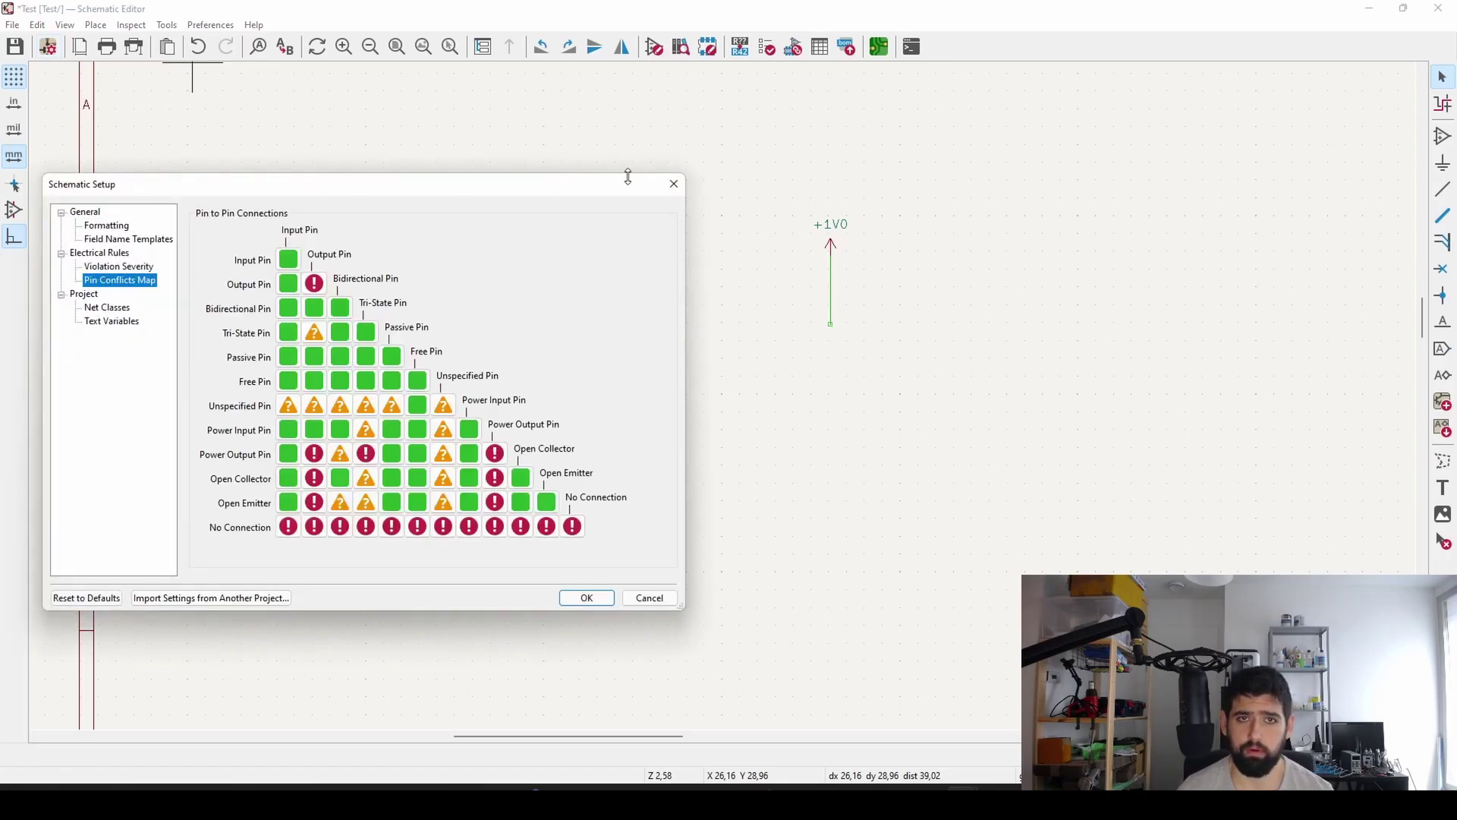
pyautogui.click(673, 183)
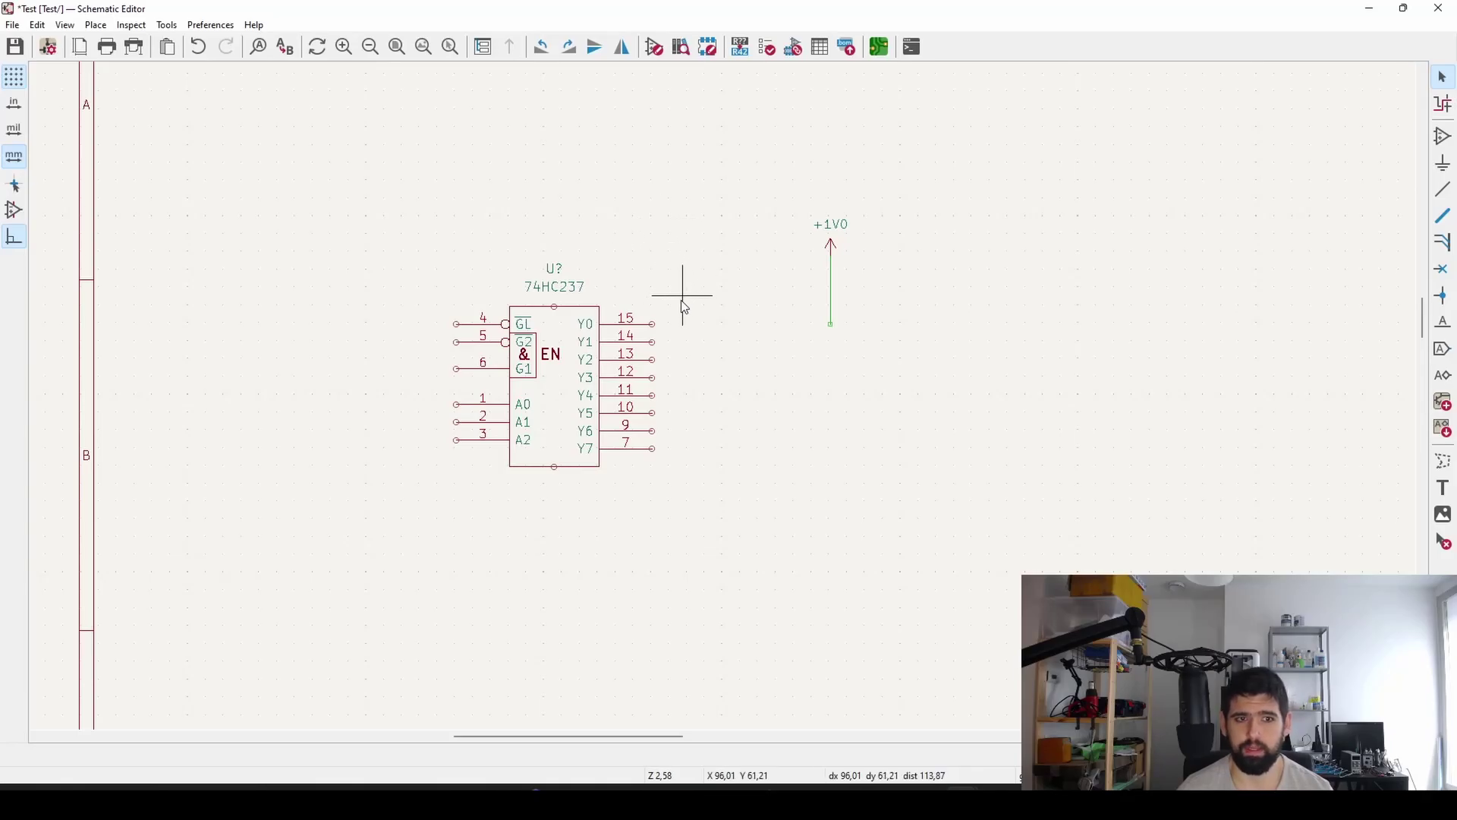
pyautogui.scroll(3, 654, 314)
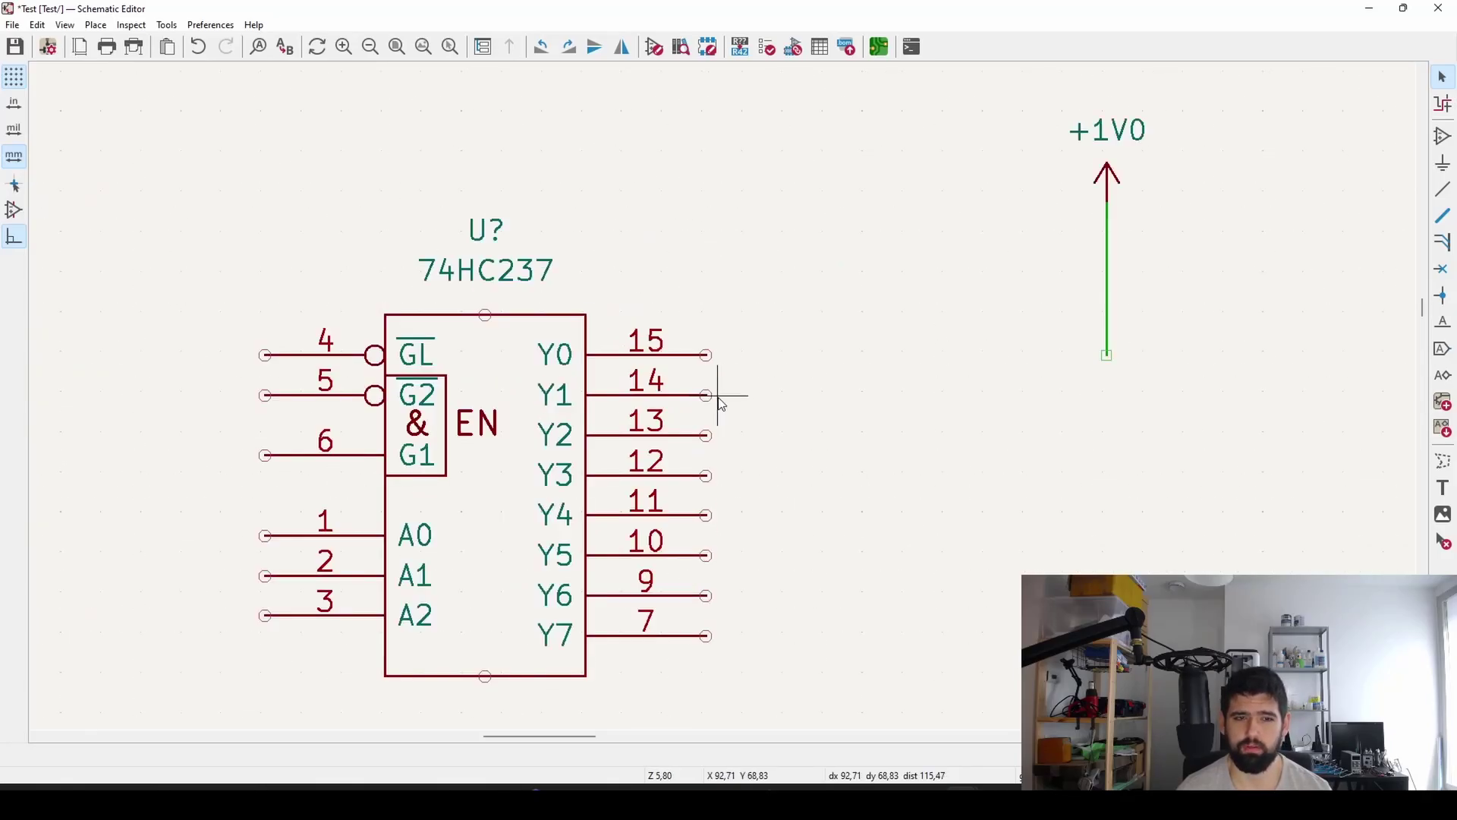
# Wire pin 15 (Y0) of the 74HC237 to the +1V0 supply line, then start a wire from pin 13
pyautogui.click(706, 355)
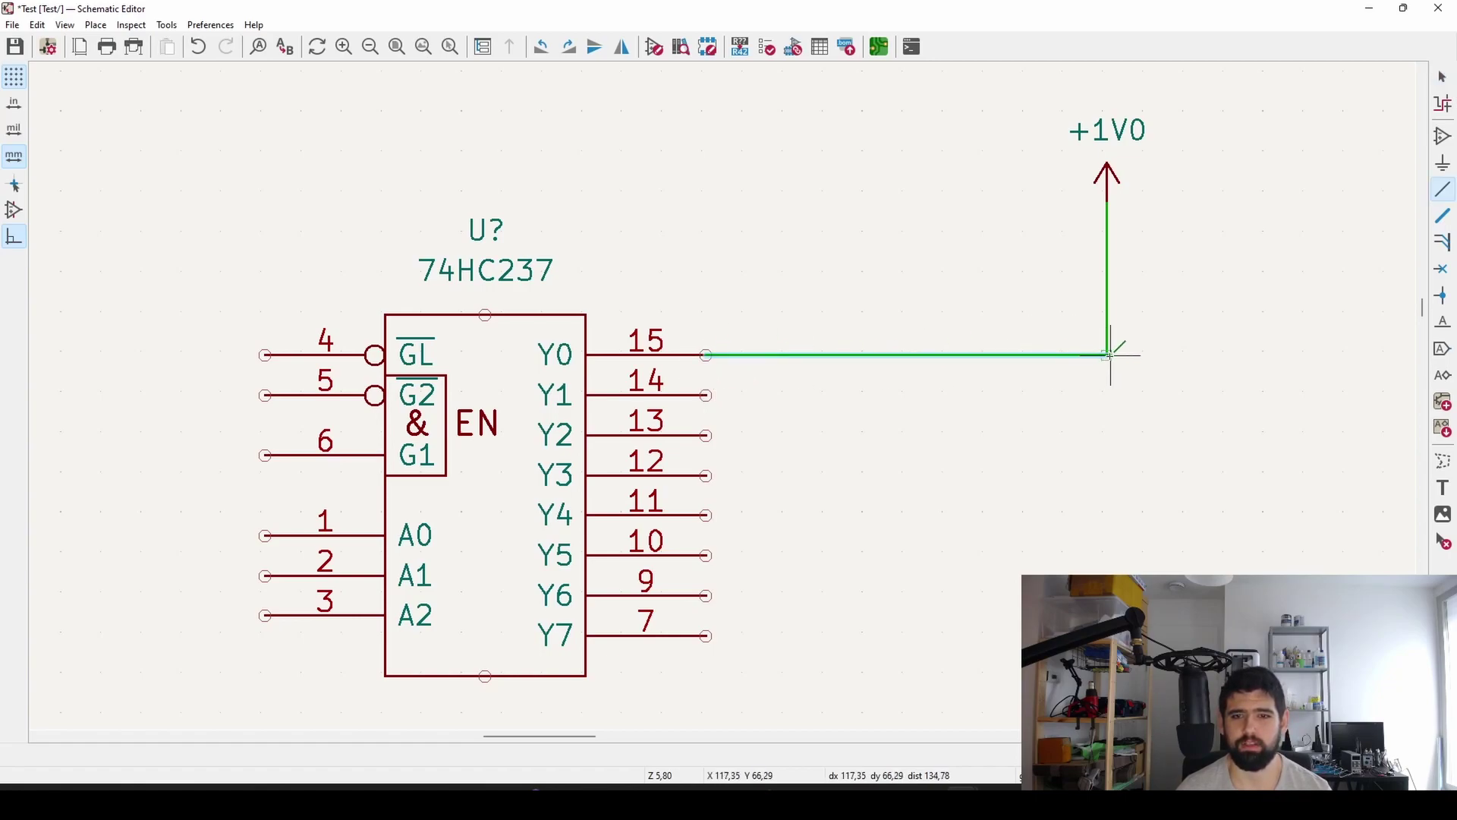
pyautogui.click(1107, 355)
pyautogui.press('Escape')
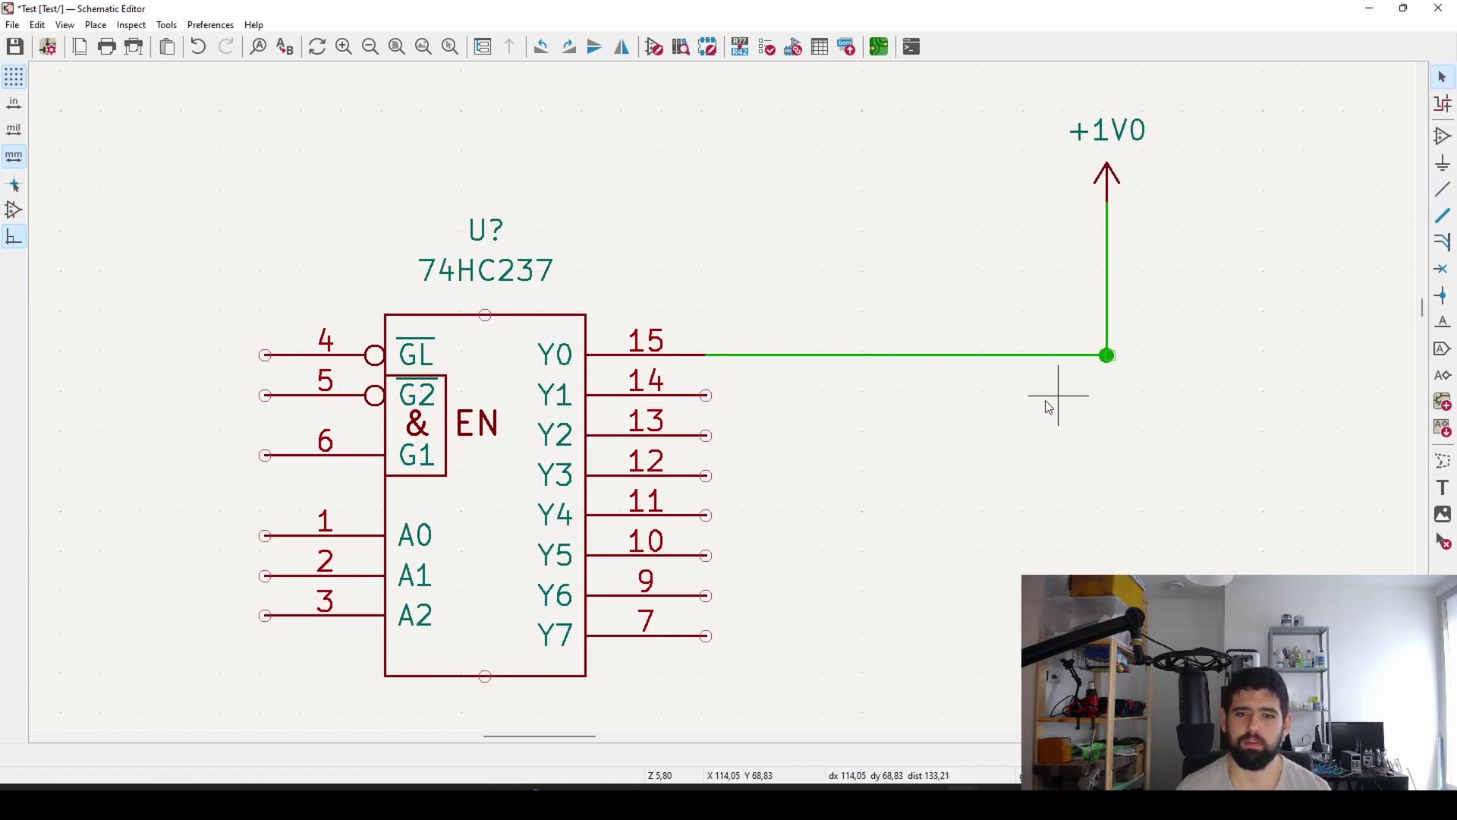
pyautogui.click(706, 435)
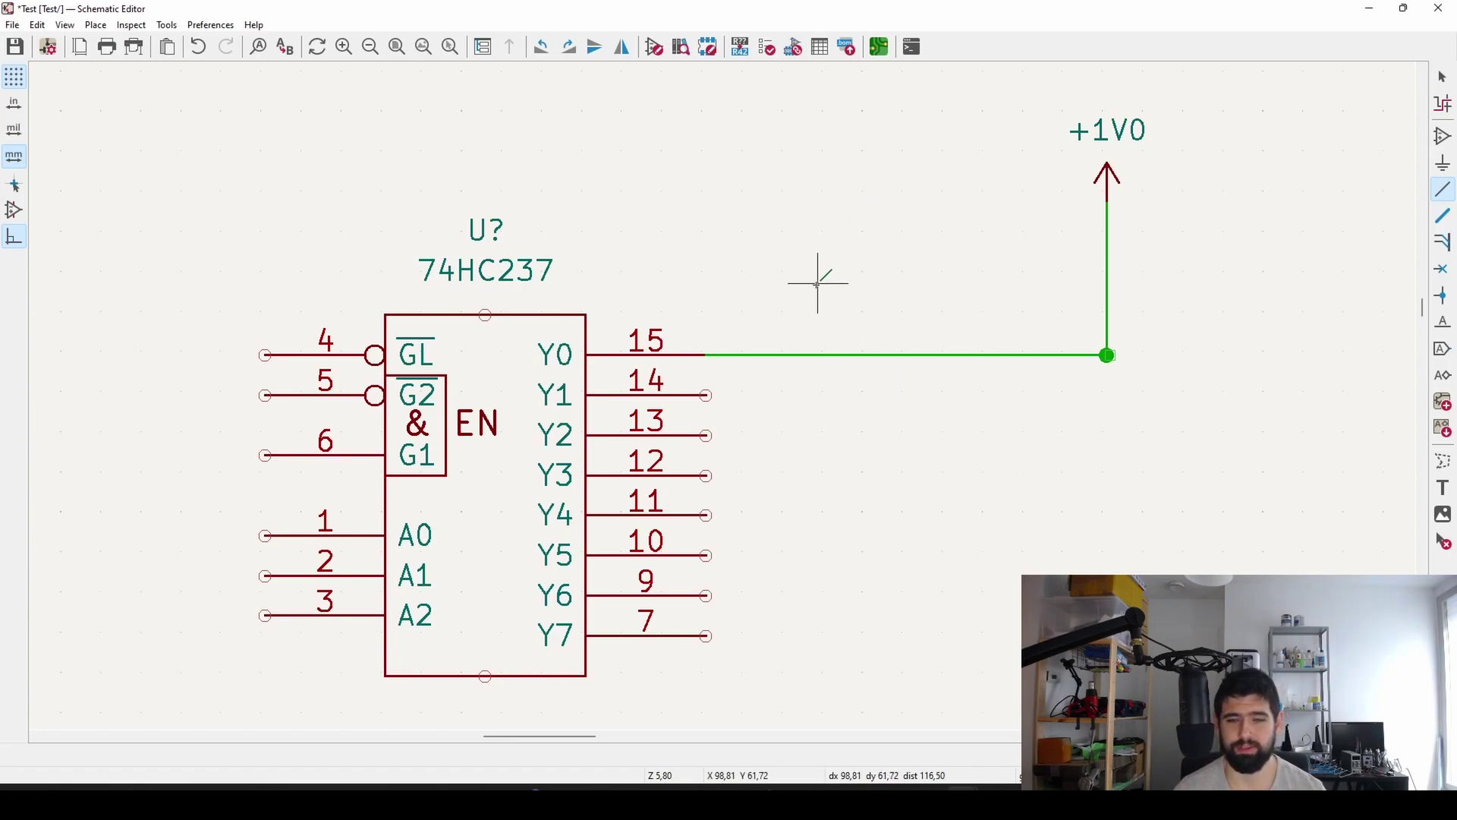
# Pan the schematic right and upward, then browse the Inspect and Place menus
pyautogui.moveTo(124, 129); pyautogui.dragTo(169, 137, button='middle')
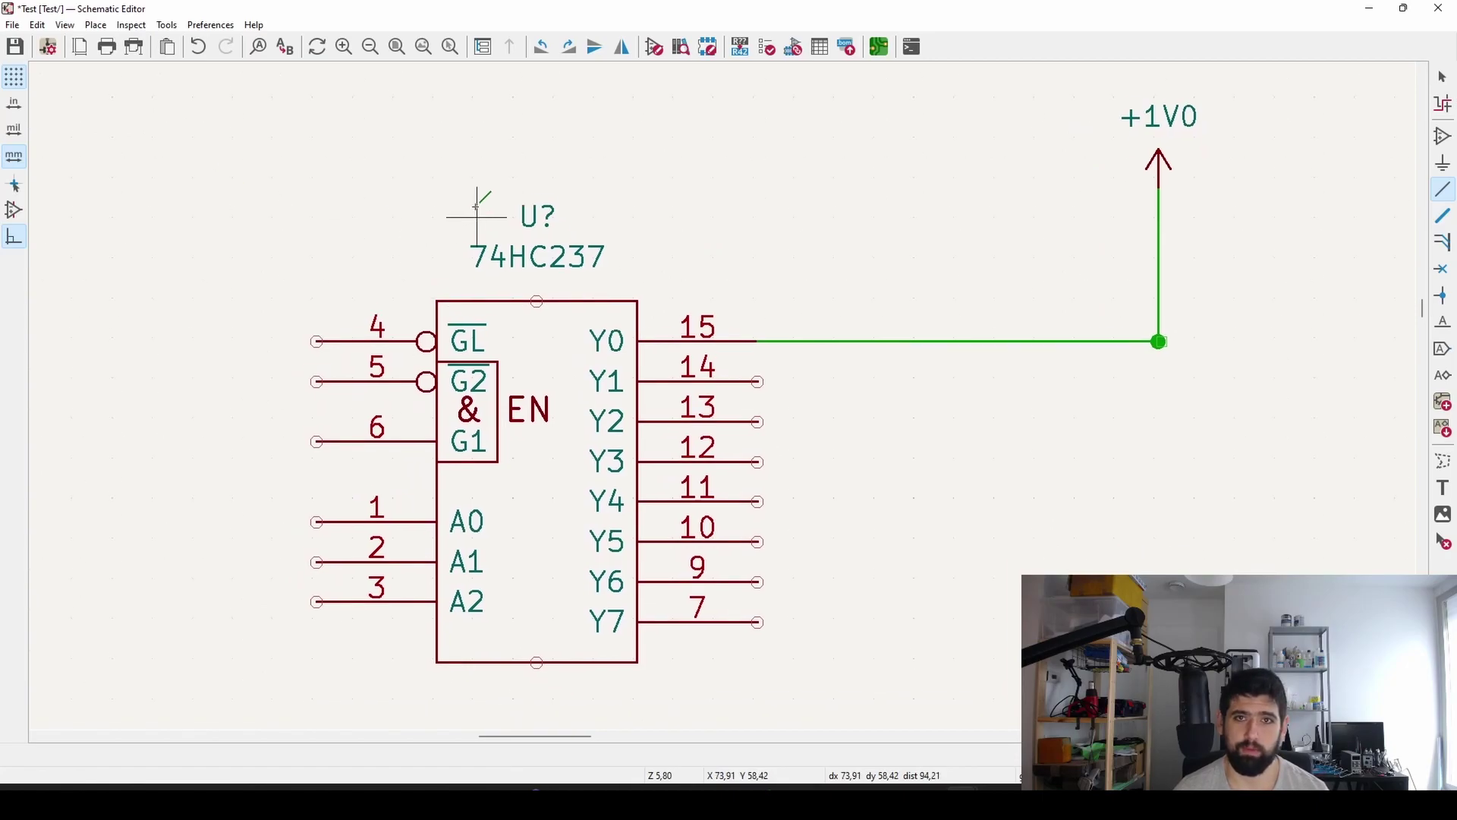
pyautogui.moveTo(477, 206); pyautogui.dragTo(780, 371, button='middle')
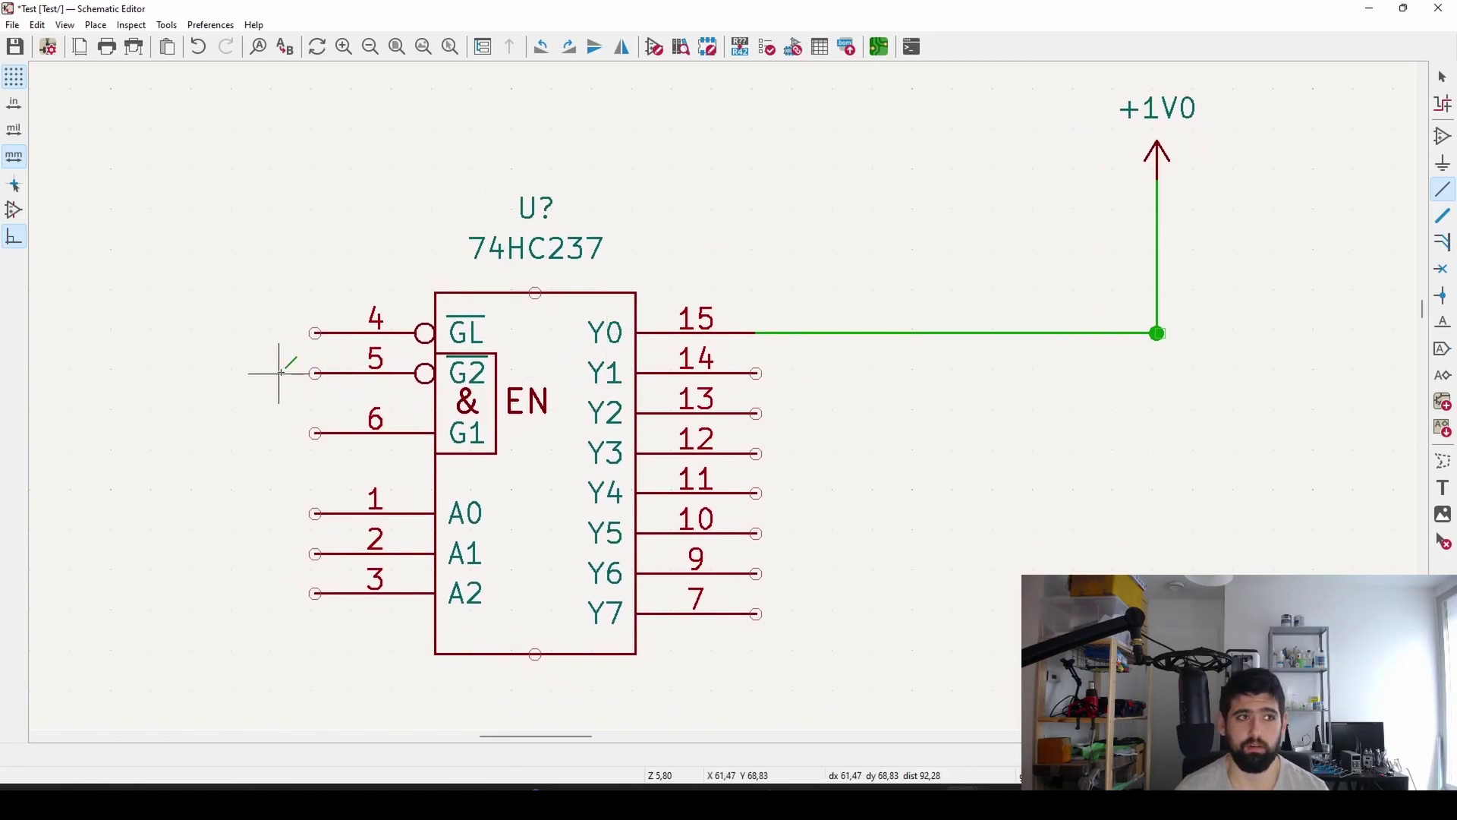
pyautogui.click(130, 25)
pyautogui.click(109, 27)
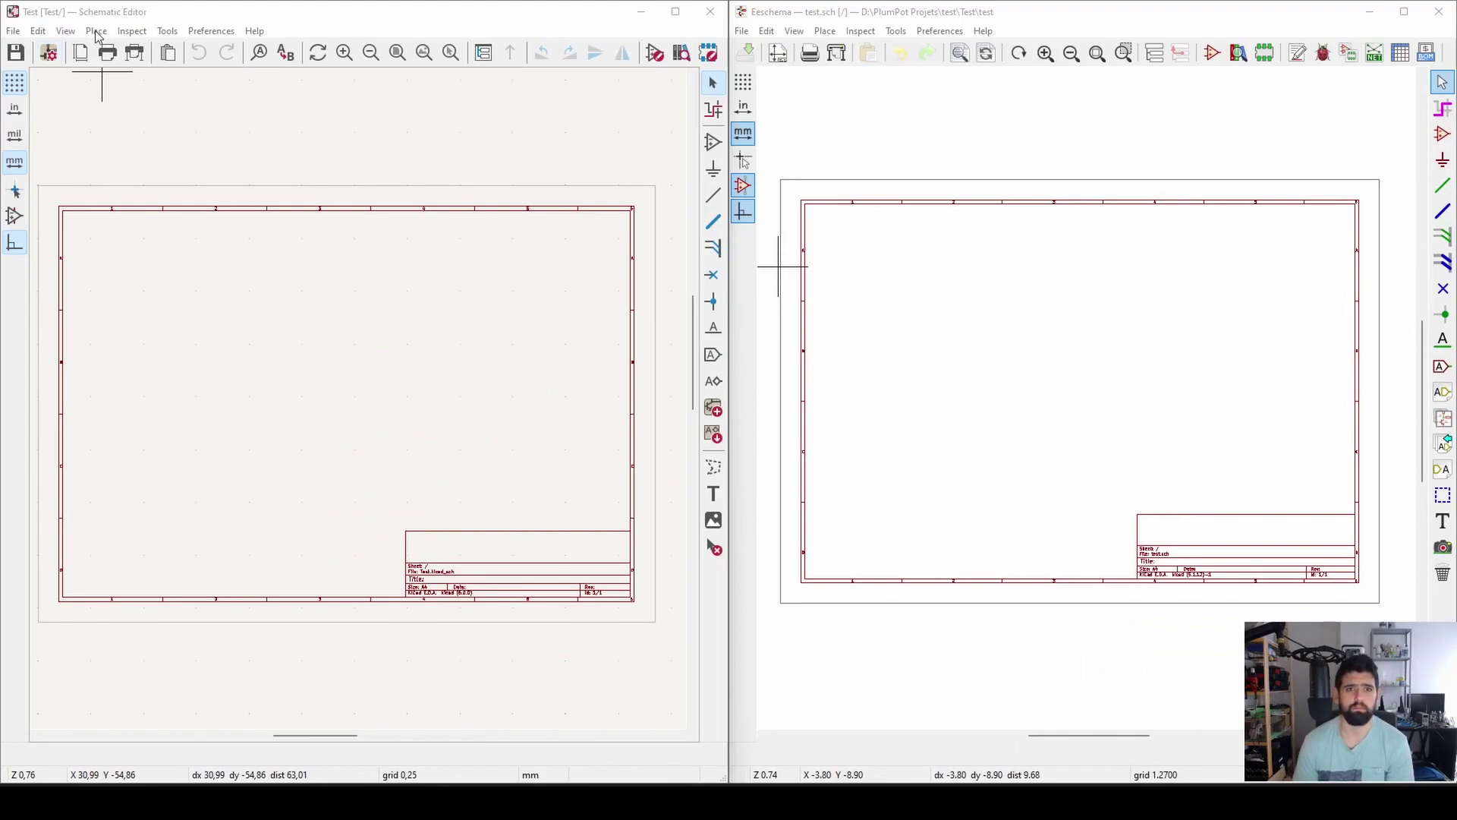
# Browse the KiCad 6 schematic editor's Place and View menus
pyautogui.click(97, 32)
pyautogui.moveTo(78, 39)
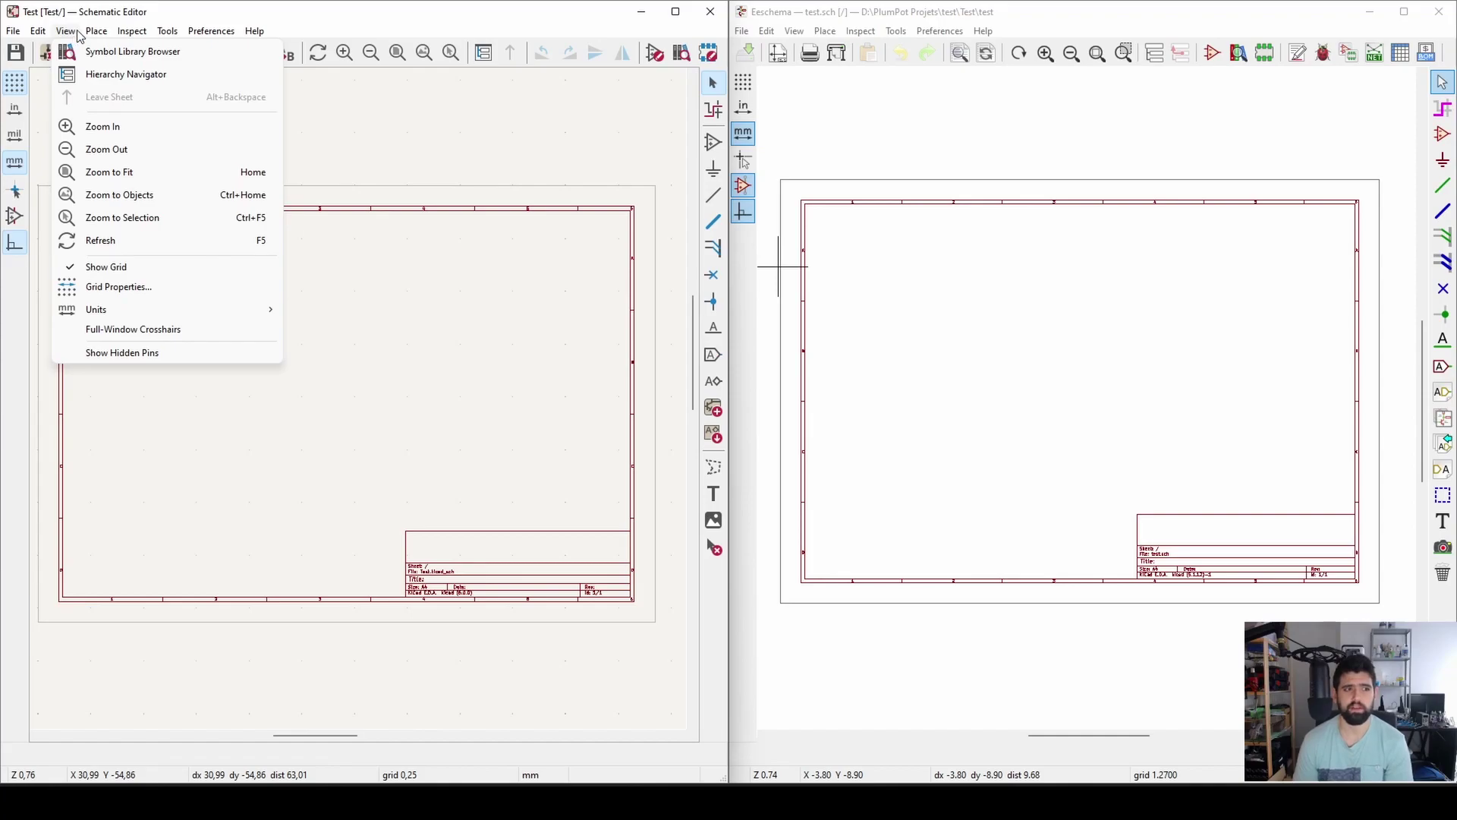
pyautogui.moveTo(158, 34)
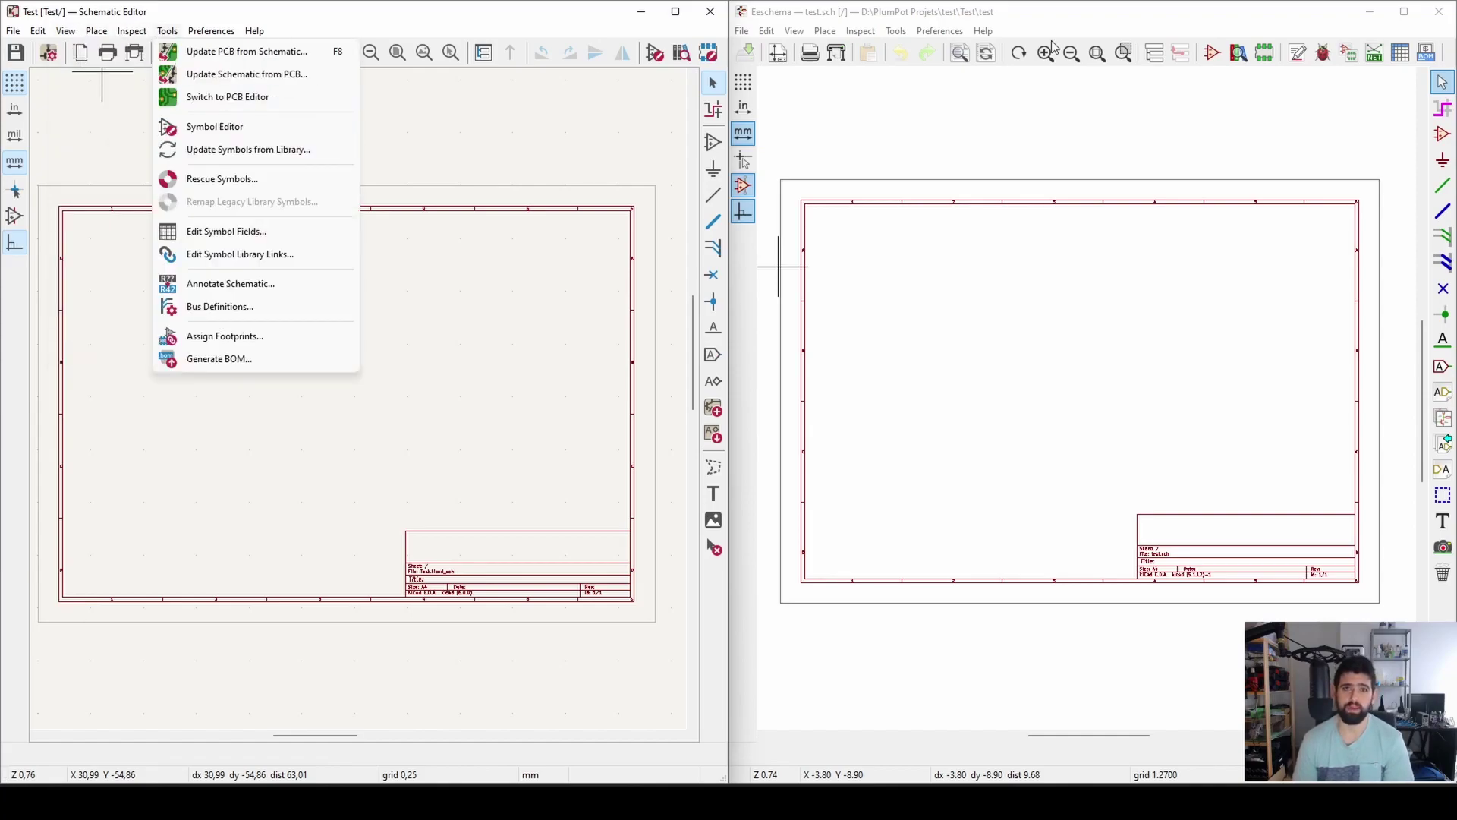
# Switch both the old Eeschema and the new Schematic Editor to their PCB editors
pyautogui.click(910, 34)
pyautogui.click(910, 34)
pyautogui.click(158, 33)
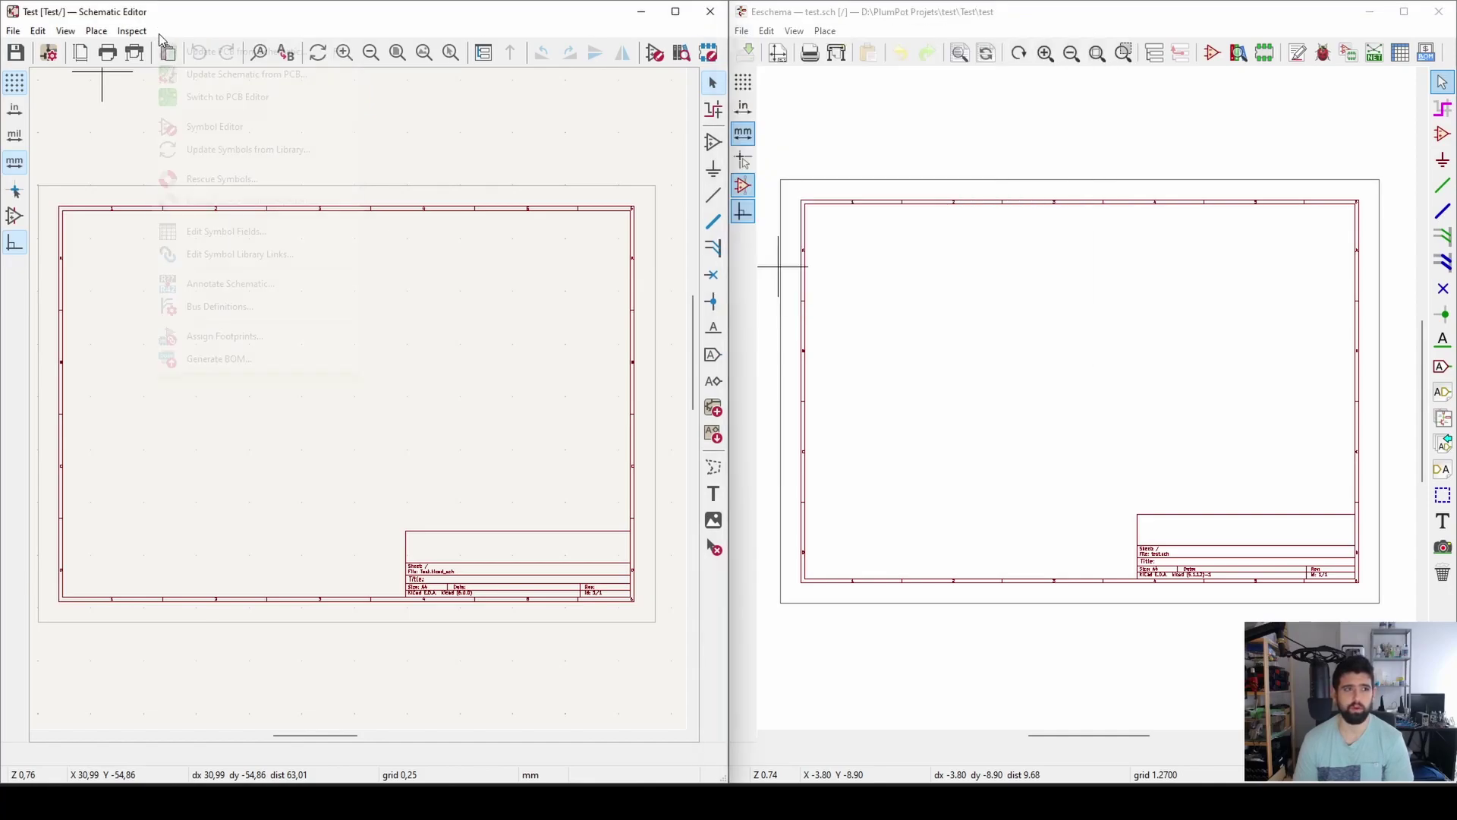
pyautogui.click(311, 95)
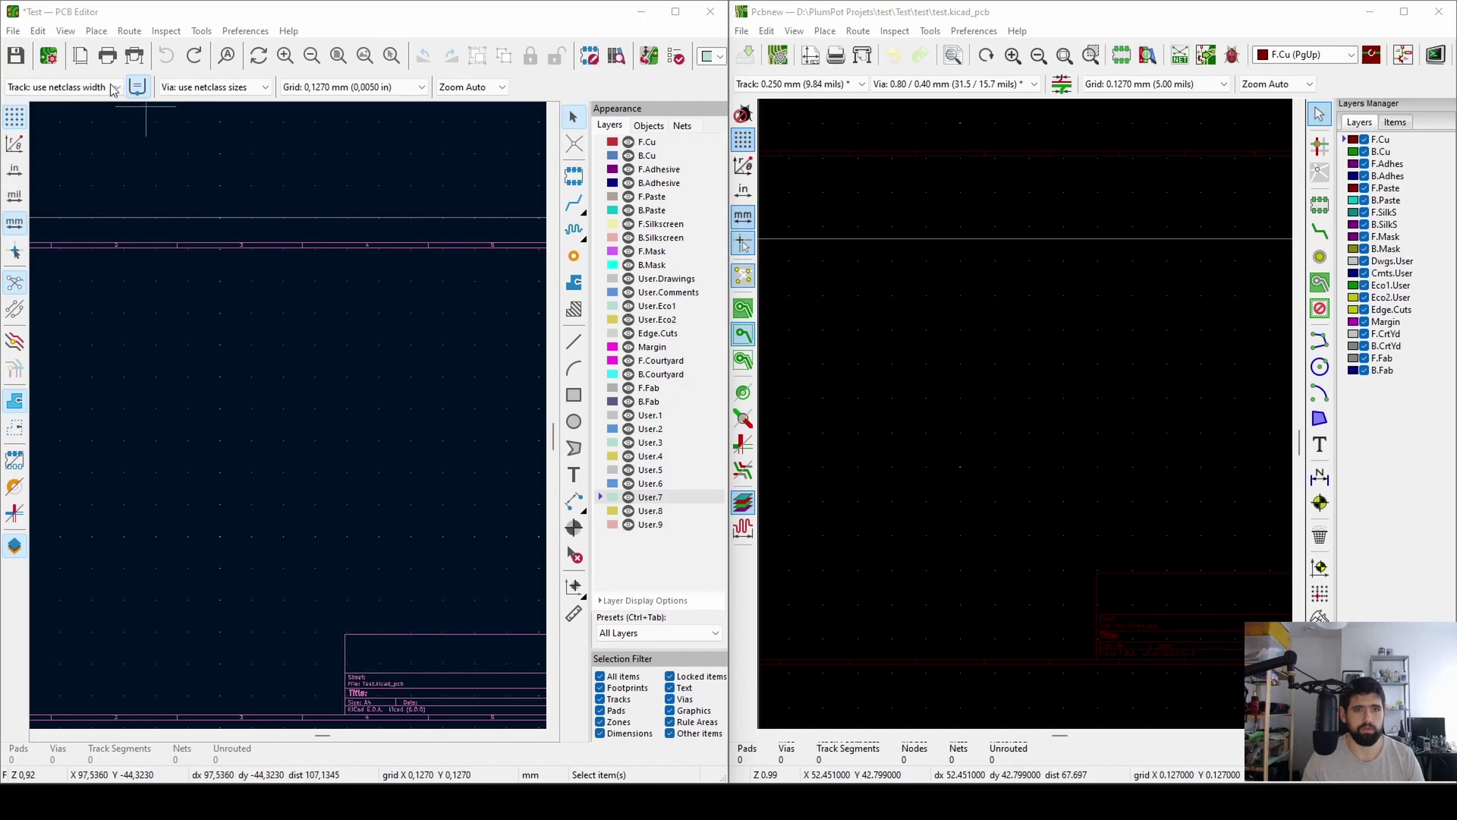
# Compare the KiCad 6 PCB Editor's Place menu items with Pcbnew's Place menu
pyautogui.click(99, 31)
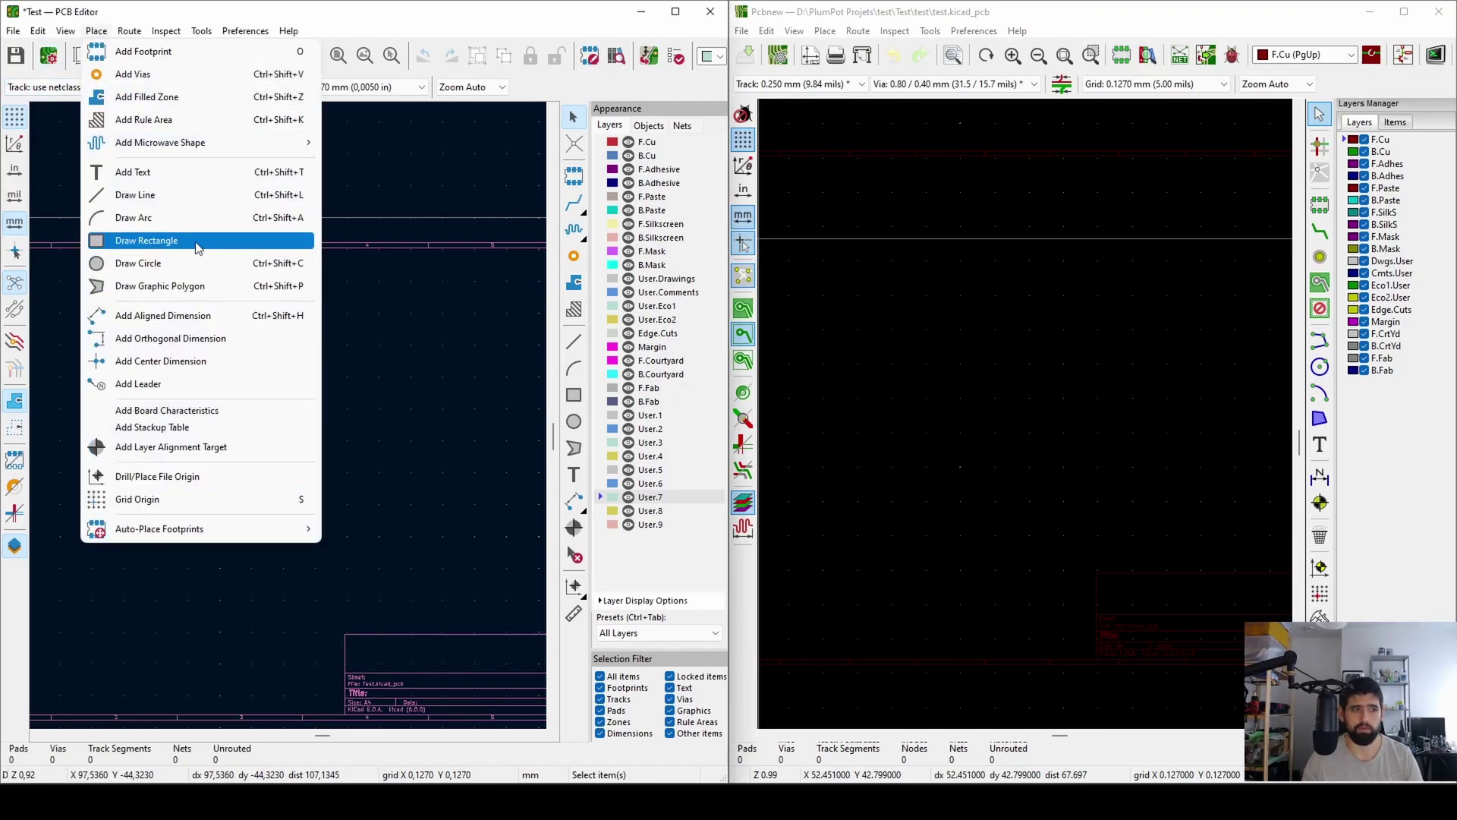
pyautogui.click(179, 218)
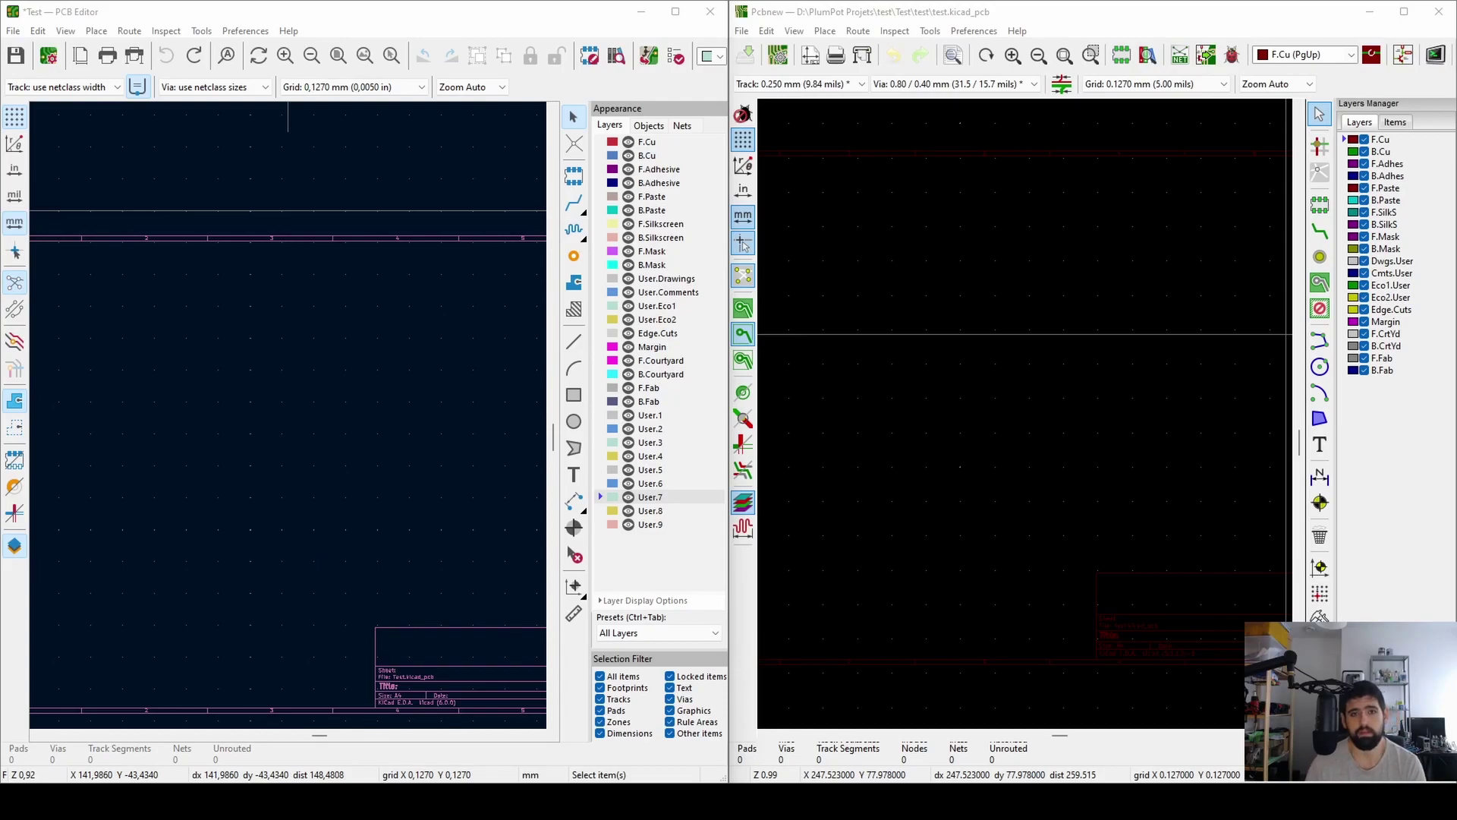
pyautogui.click(97, 34)
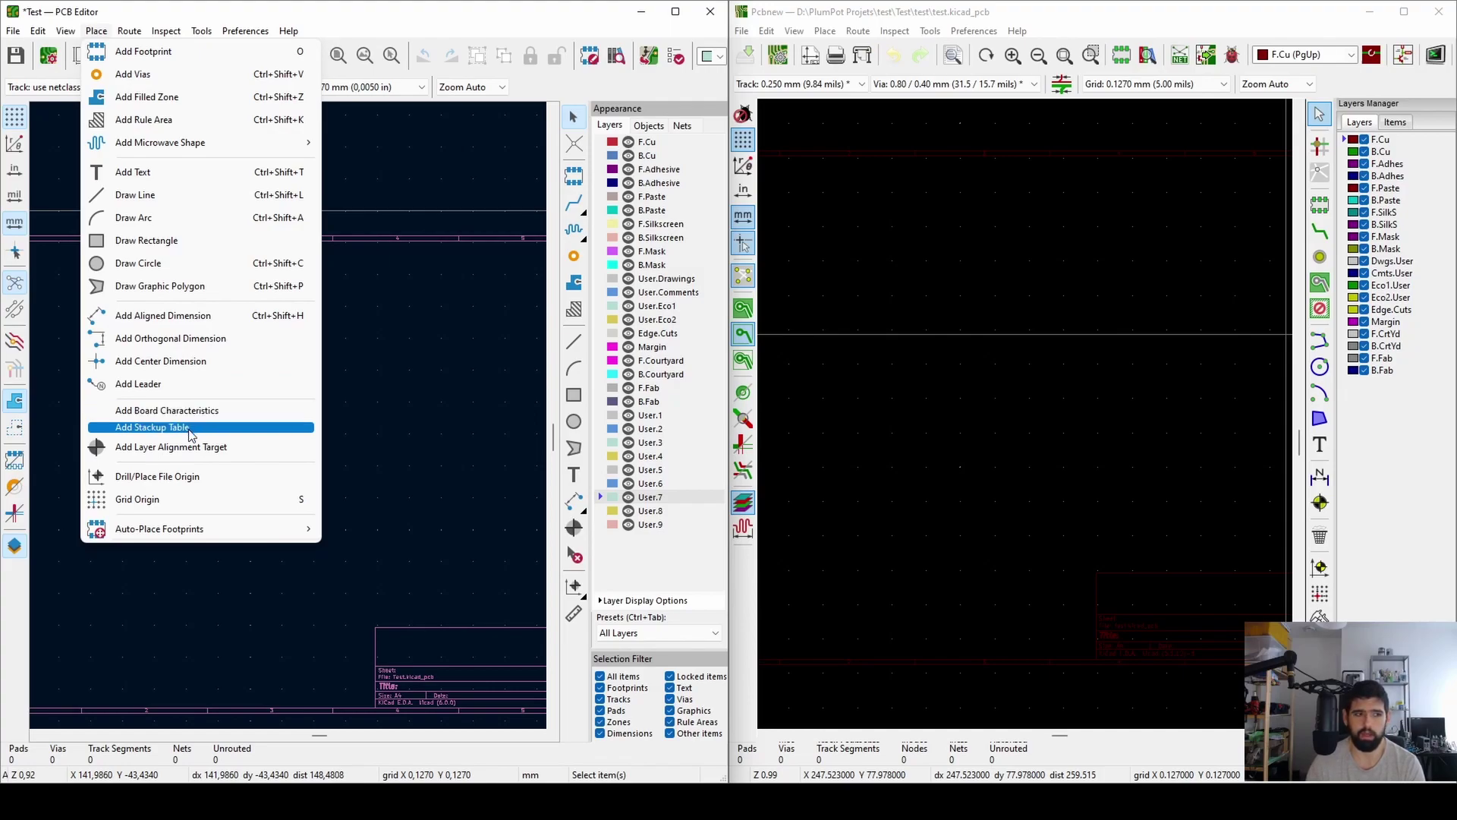
pyautogui.click(825, 31)
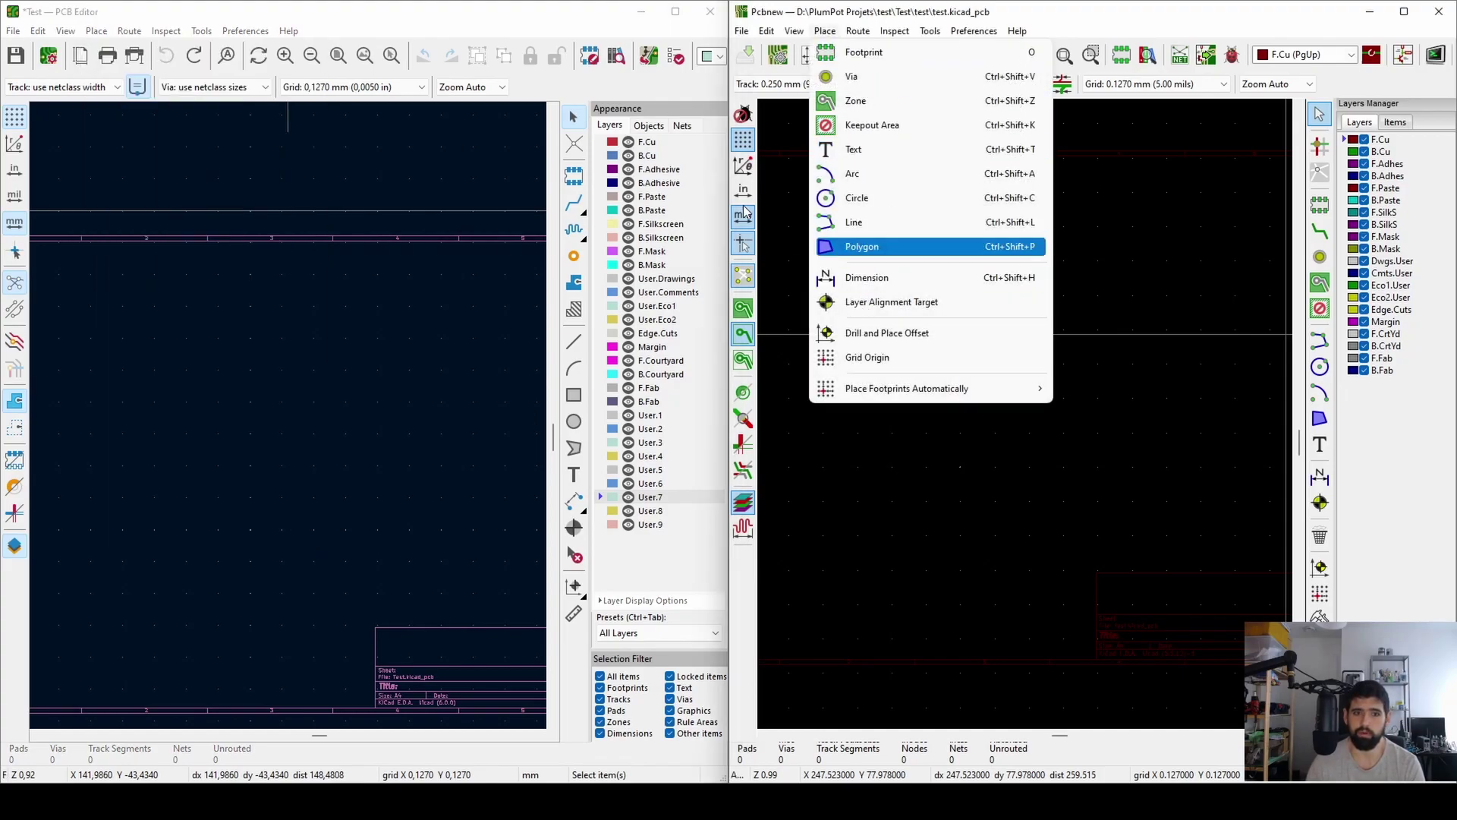
pyautogui.click(96, 32)
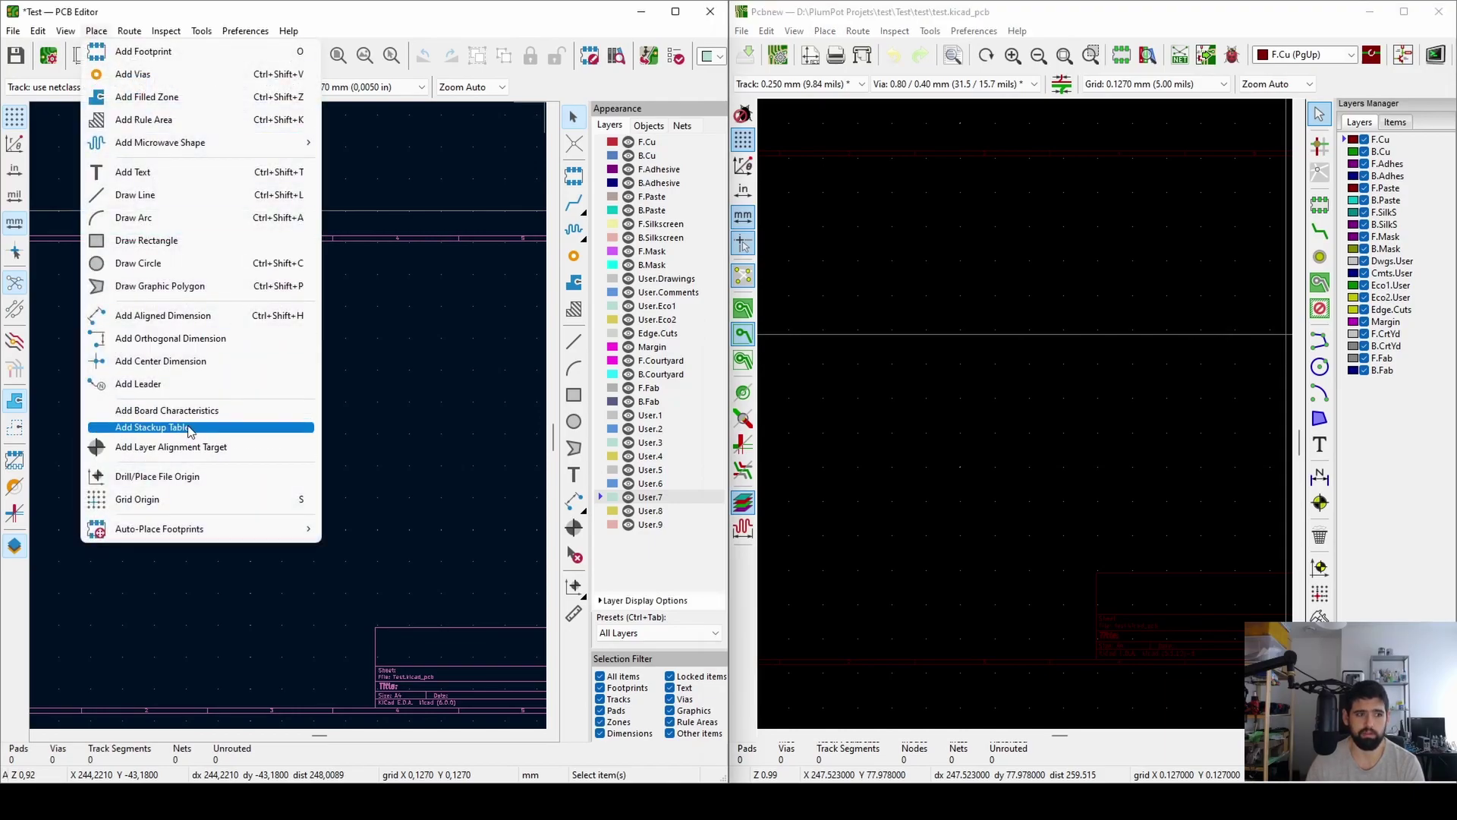
# Place a stackup table on layer User.4 and move it up and right
pyautogui.click(182, 427)
pyautogui.click(213, 372)
pyautogui.click(136, 404)
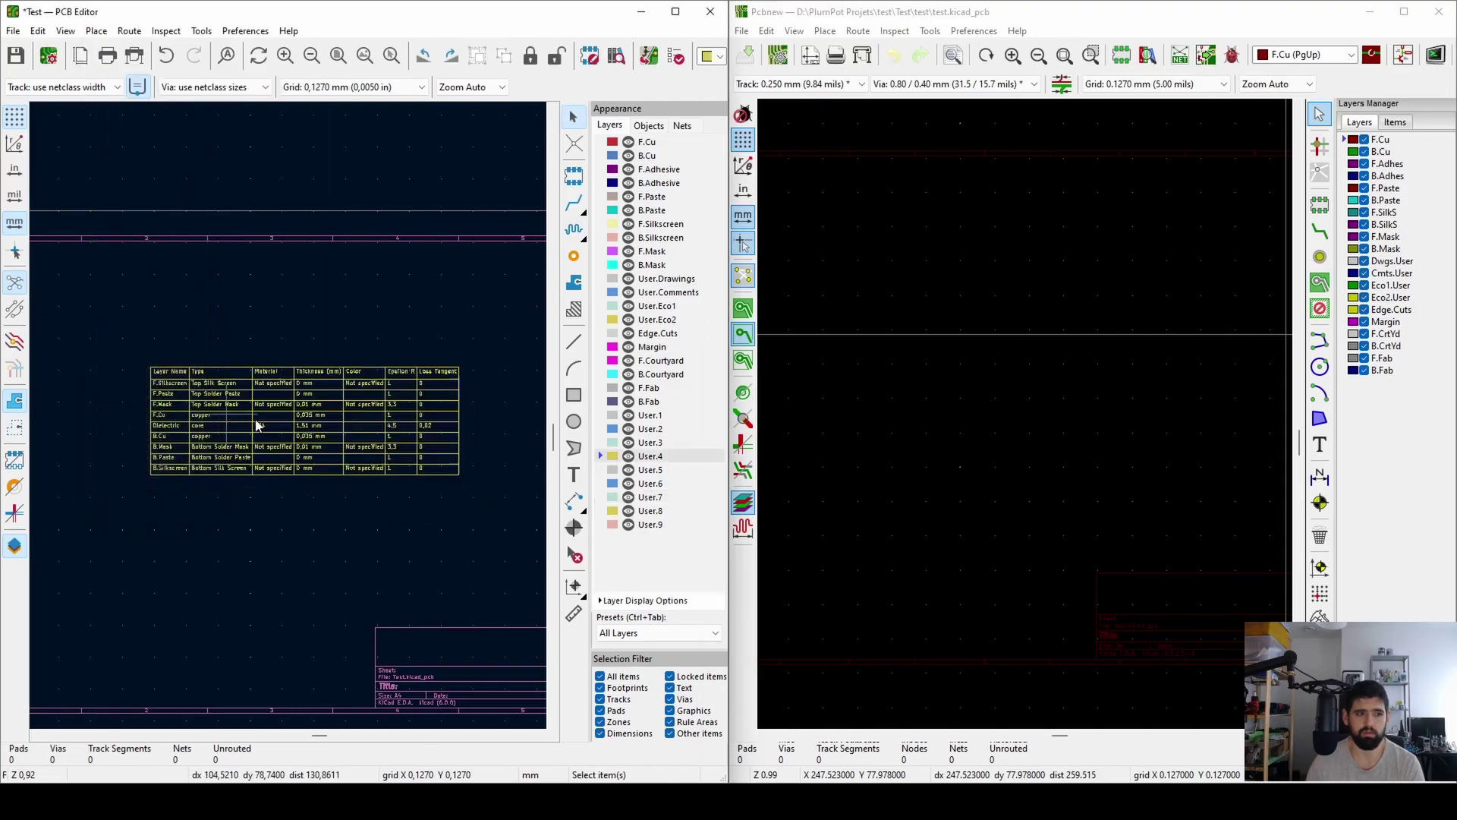
pyautogui.scroll(3, 212, 410)
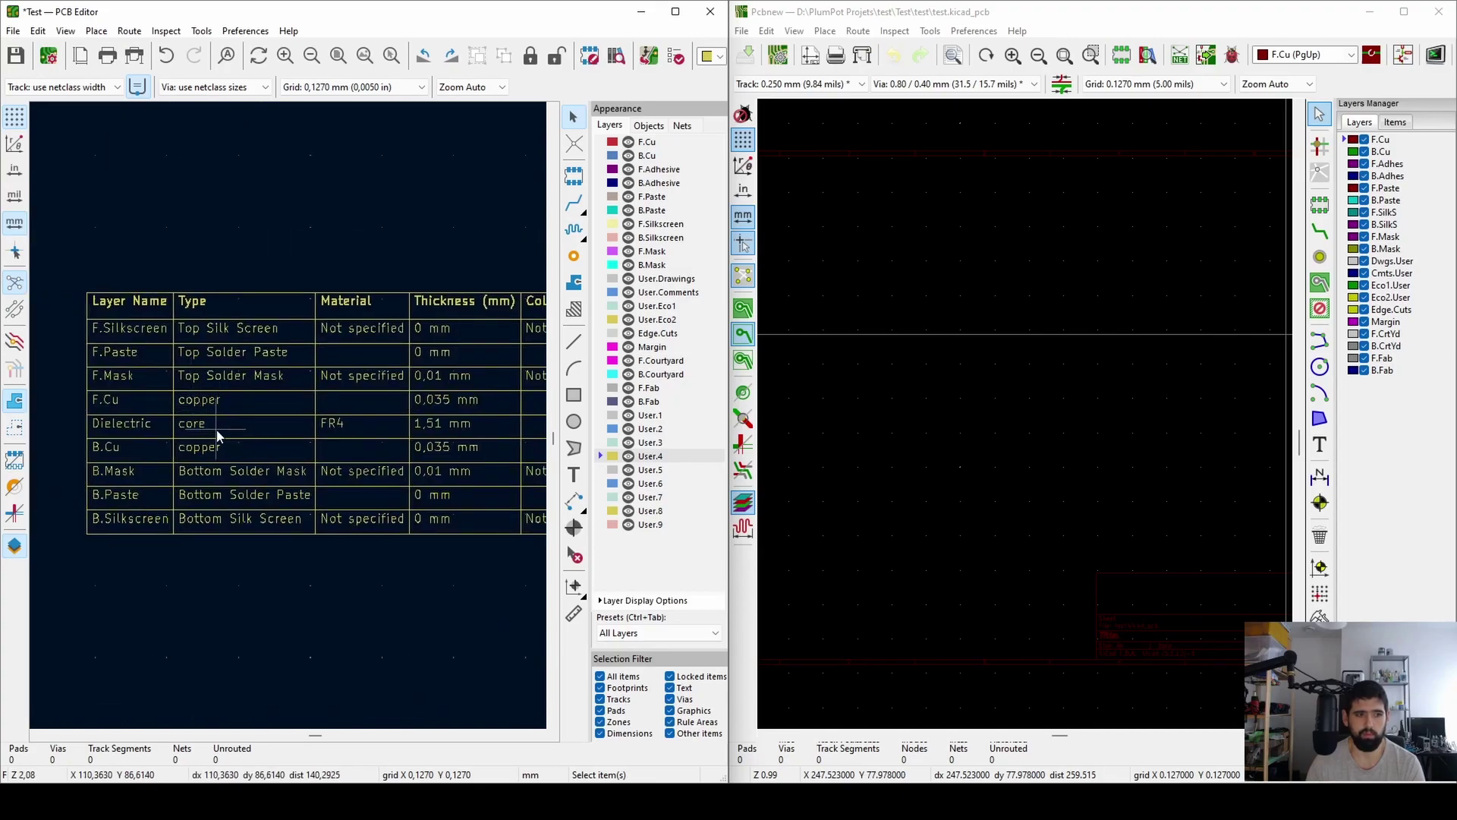
pyautogui.scroll(-3, 366, 380)
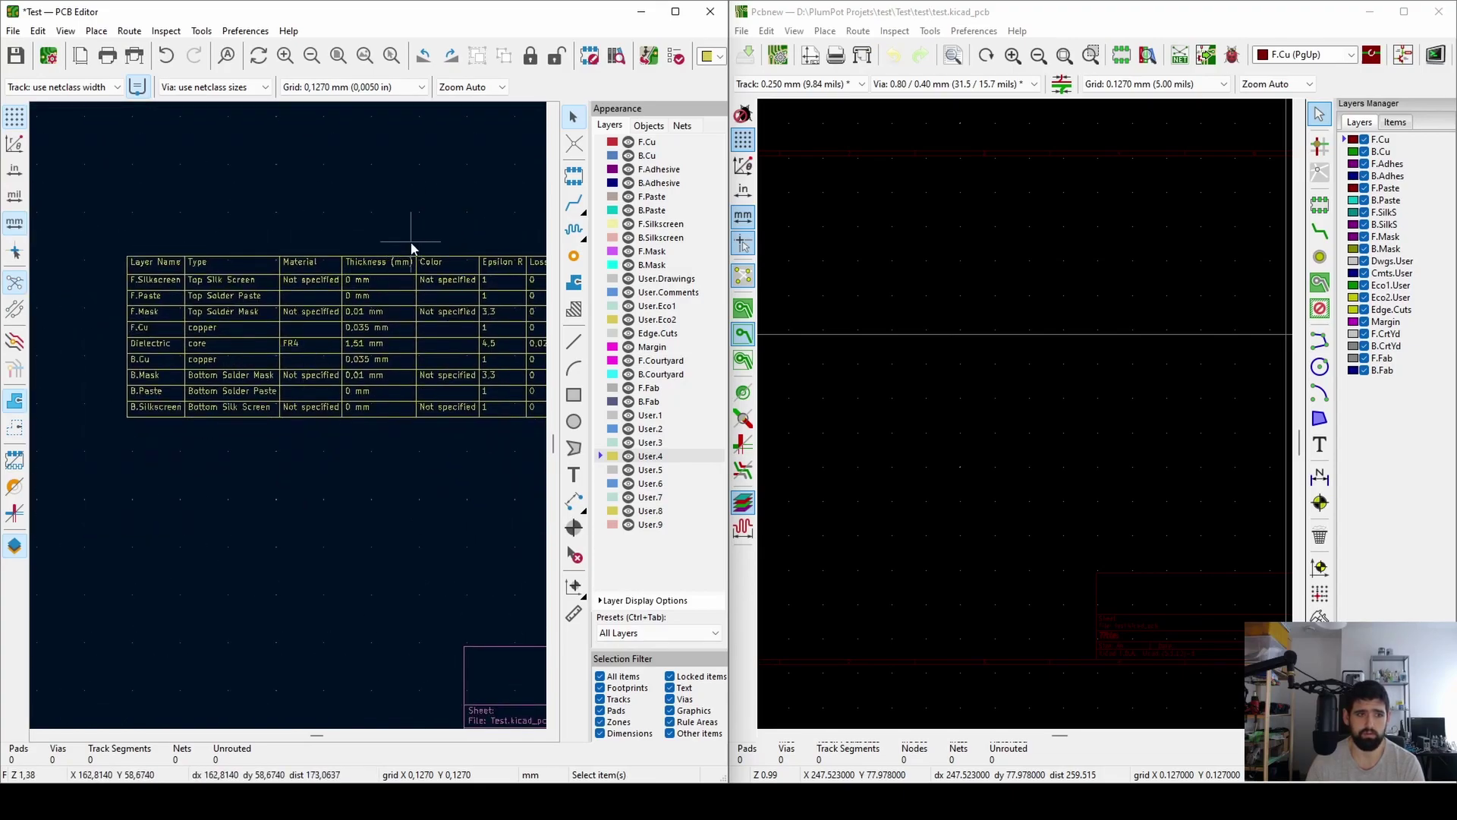
pyautogui.scroll(-3, 410, 243)
pyautogui.moveTo(395, 403); pyautogui.dragTo(139, 536)
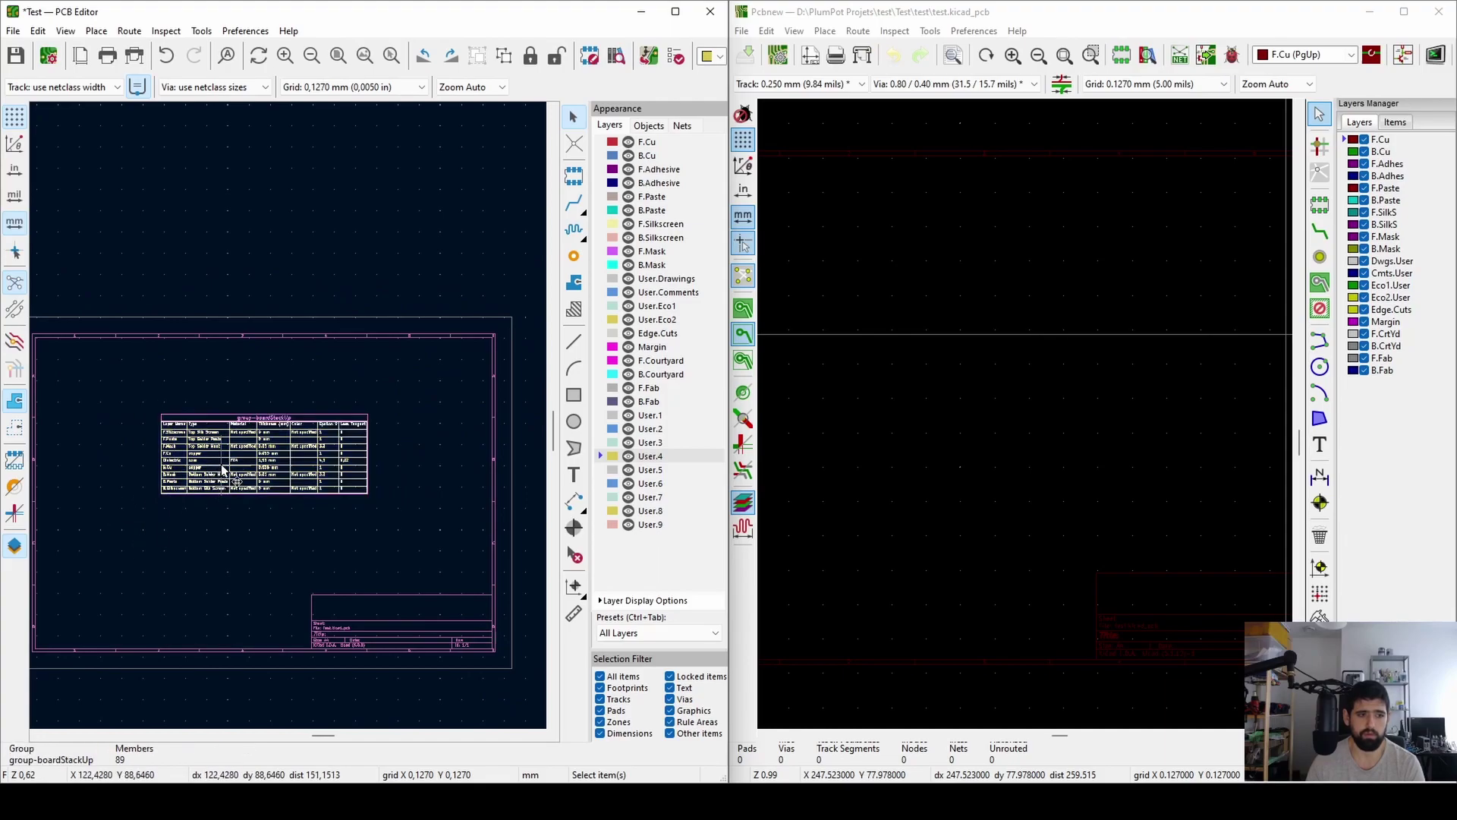
pyautogui.moveTo(234, 462); pyautogui.dragTo(332, 405)
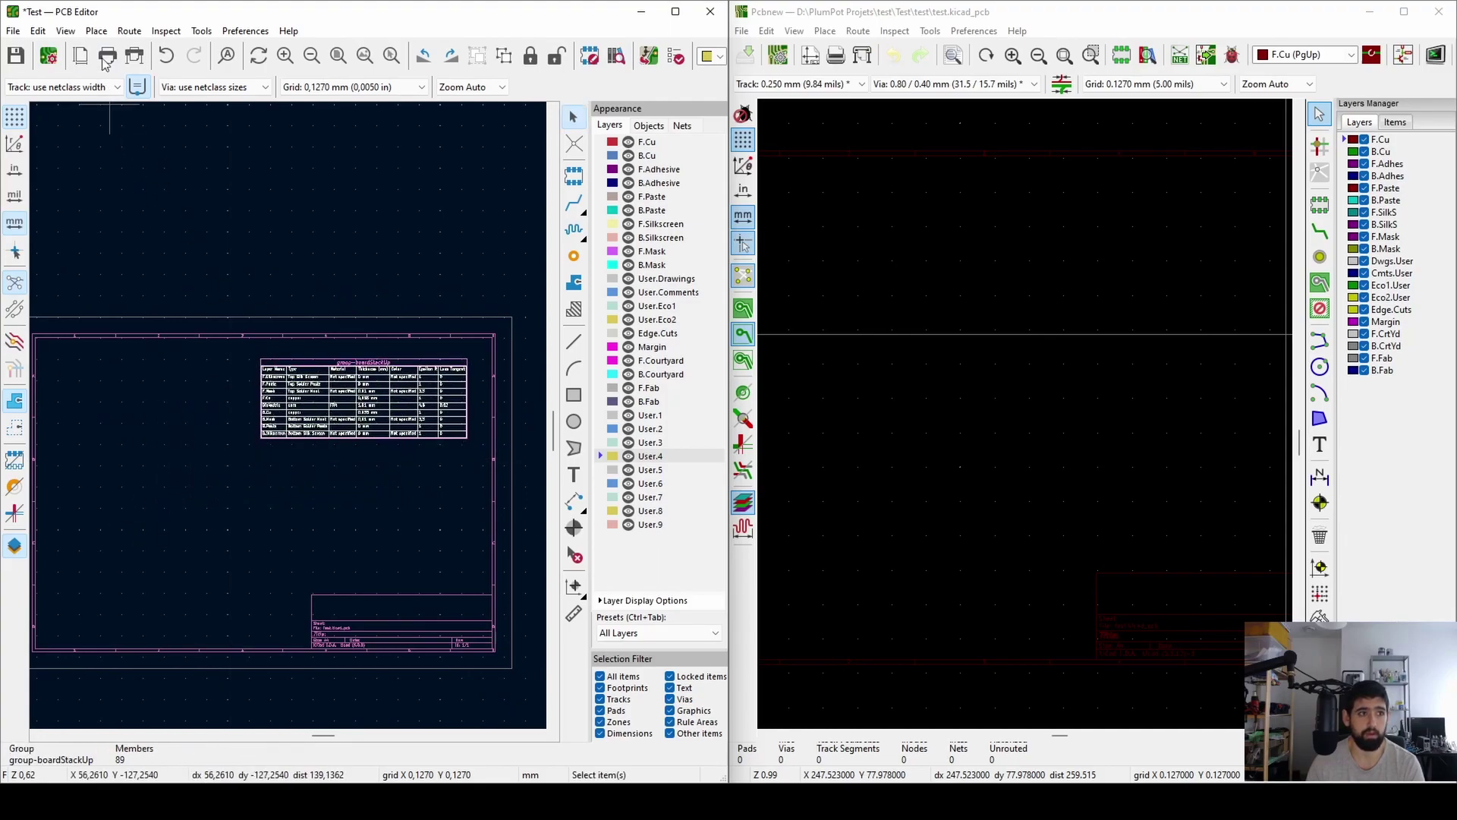
# Place a board characteristics block on layer User.1 below the stackup table
pyautogui.click(96, 31)
pyautogui.click(219, 411)
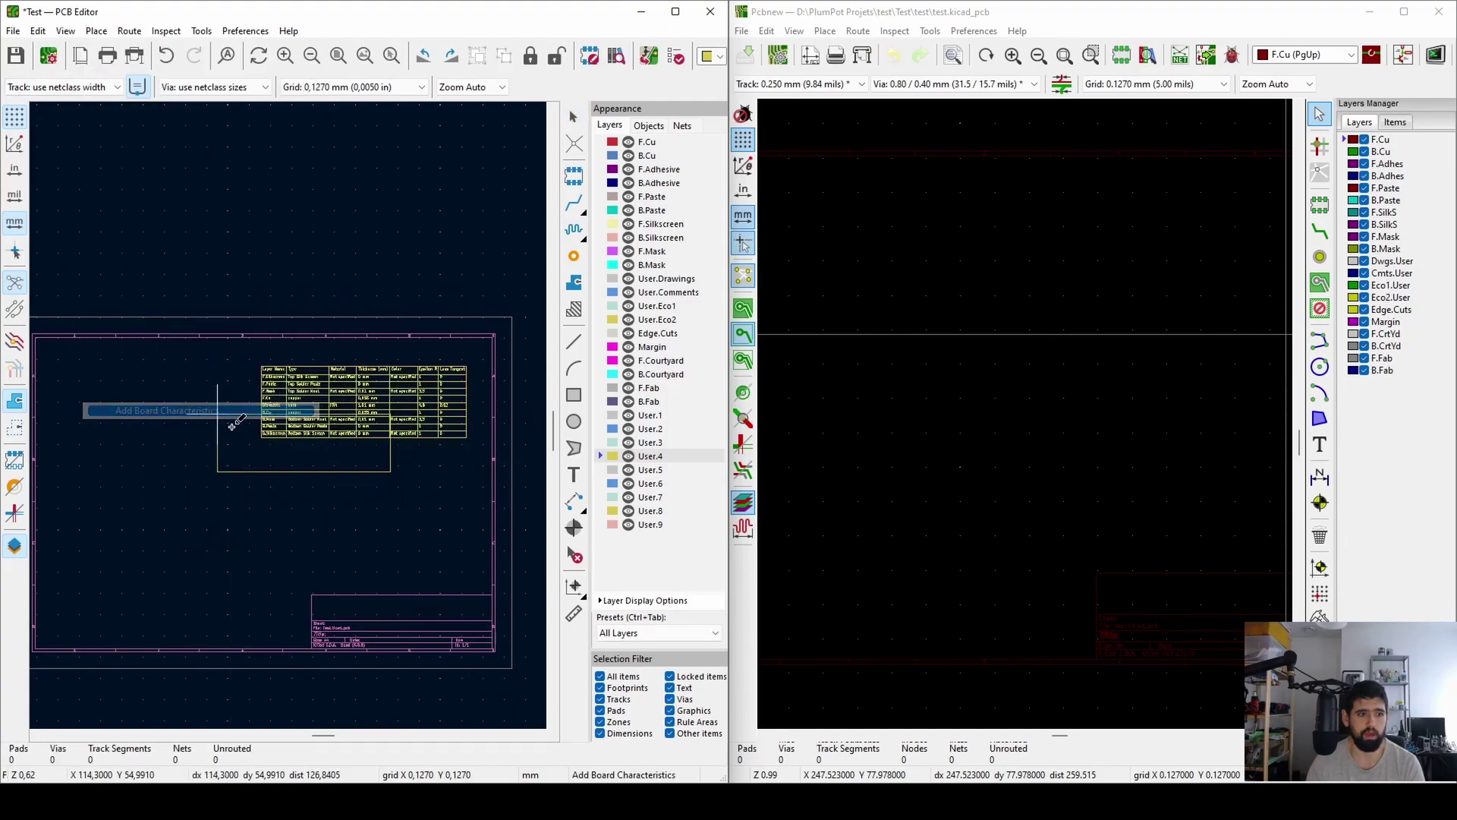
pyautogui.click(260, 446)
pyautogui.click(240, 440)
pyautogui.scroll(3, 240, 438)
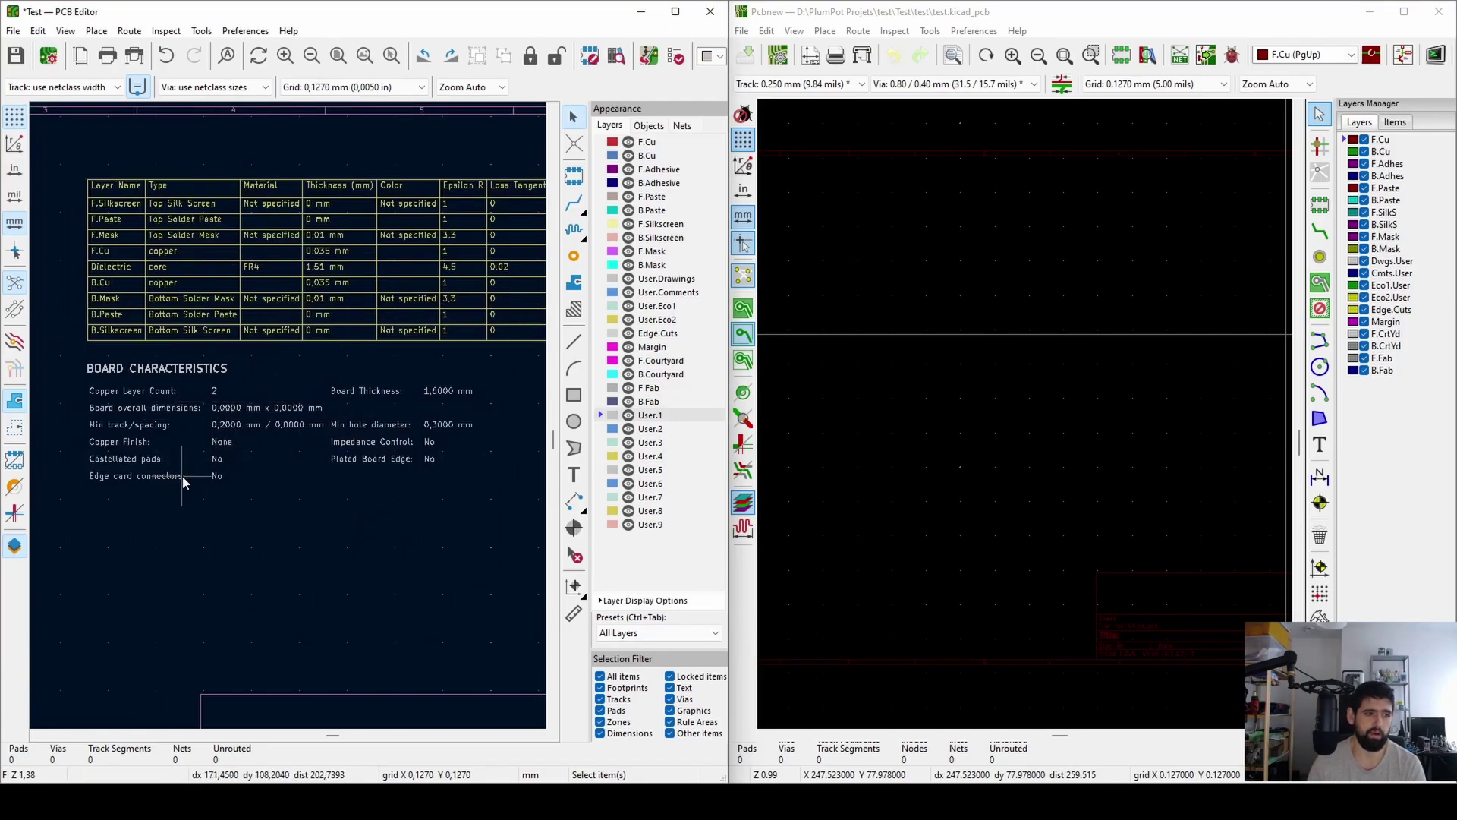
pyautogui.scroll(-1, 288, 415)
# Box-select the stackup table and board characteristics and delete them
pyautogui.moveTo(440, 446); pyautogui.dragTo(130, 169)
pyautogui.press('Delete')
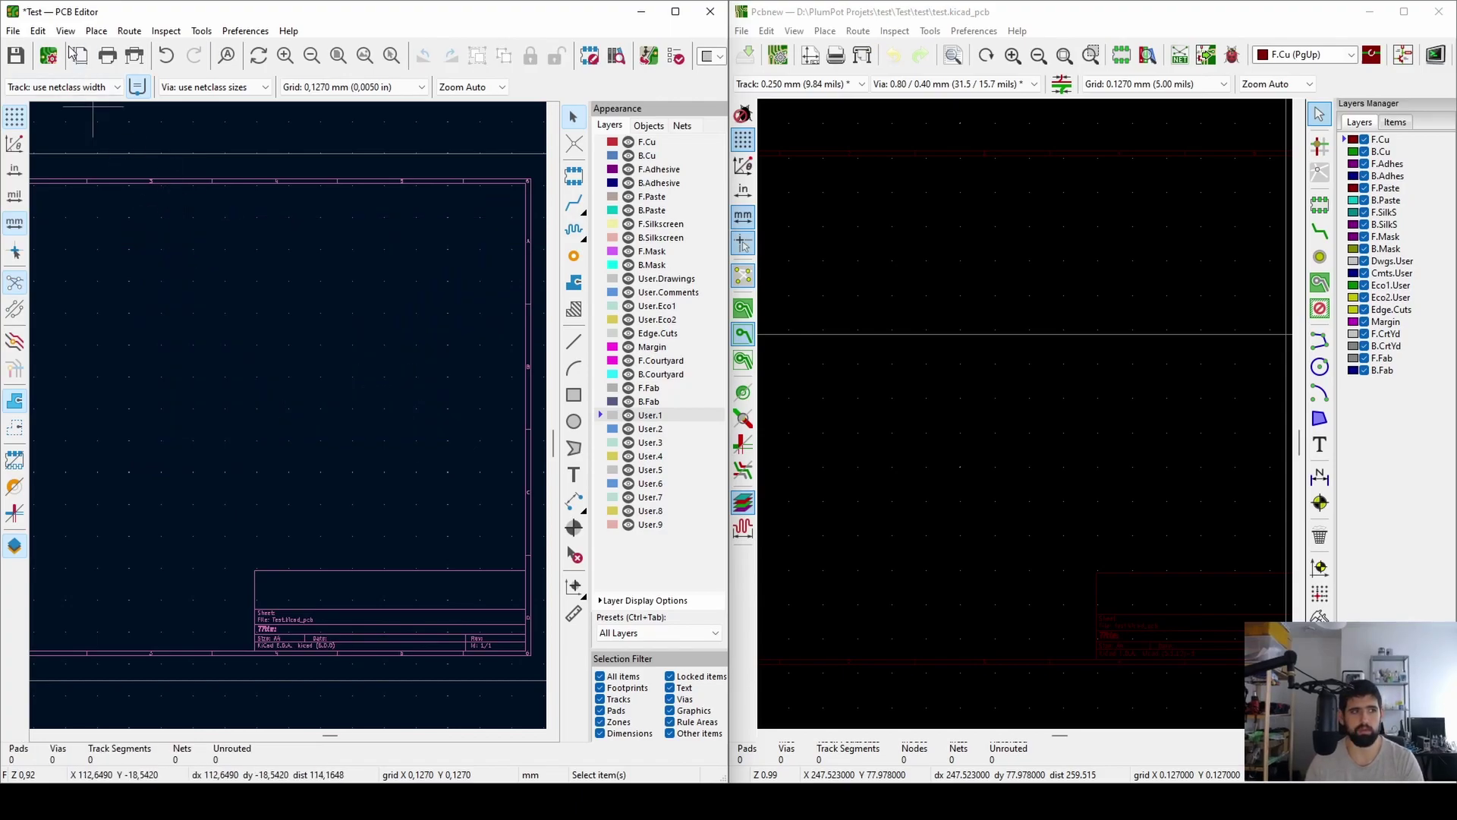
pyautogui.click(38, 31)
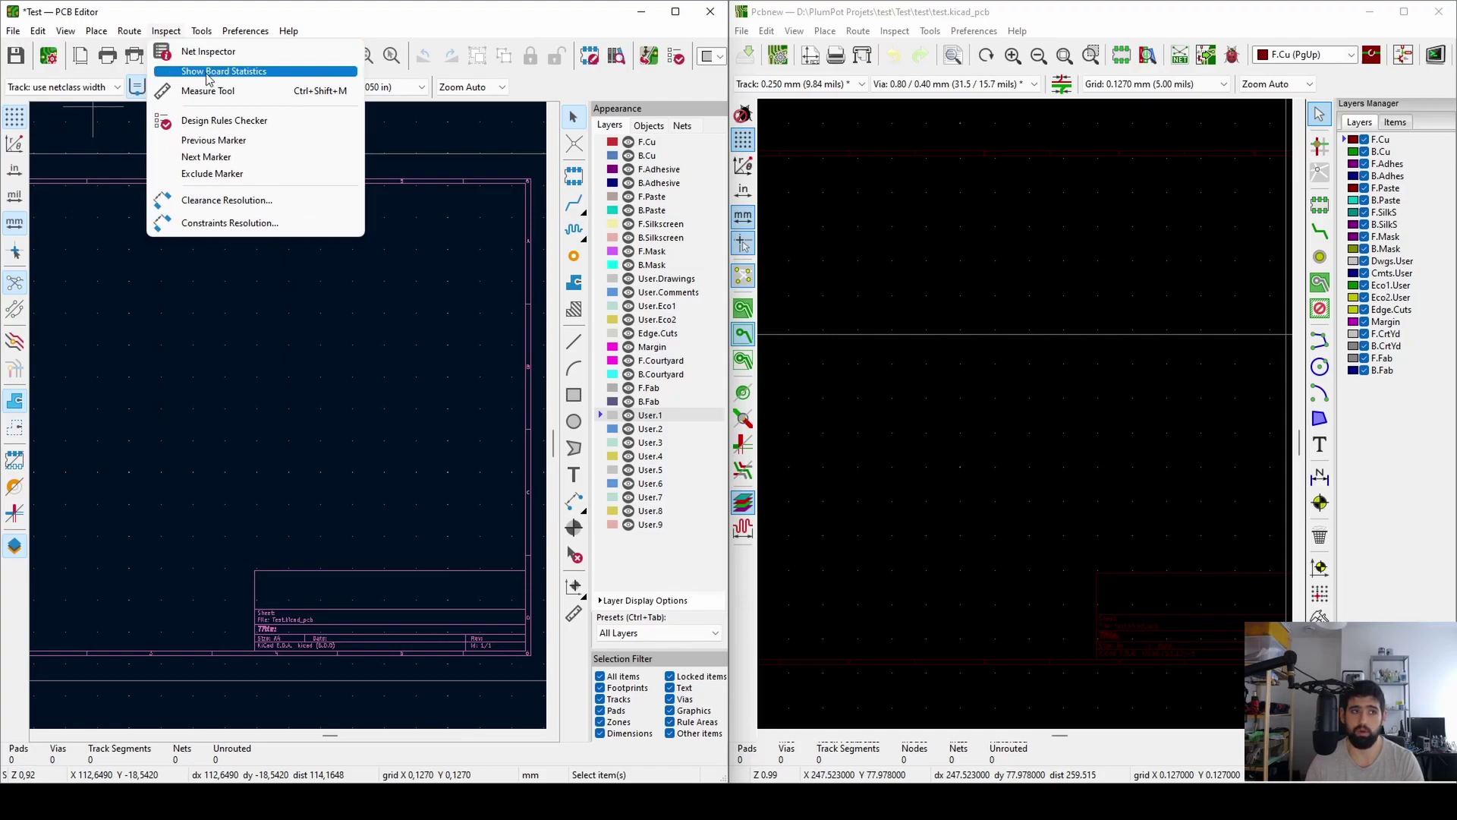
pyautogui.click(208, 73)
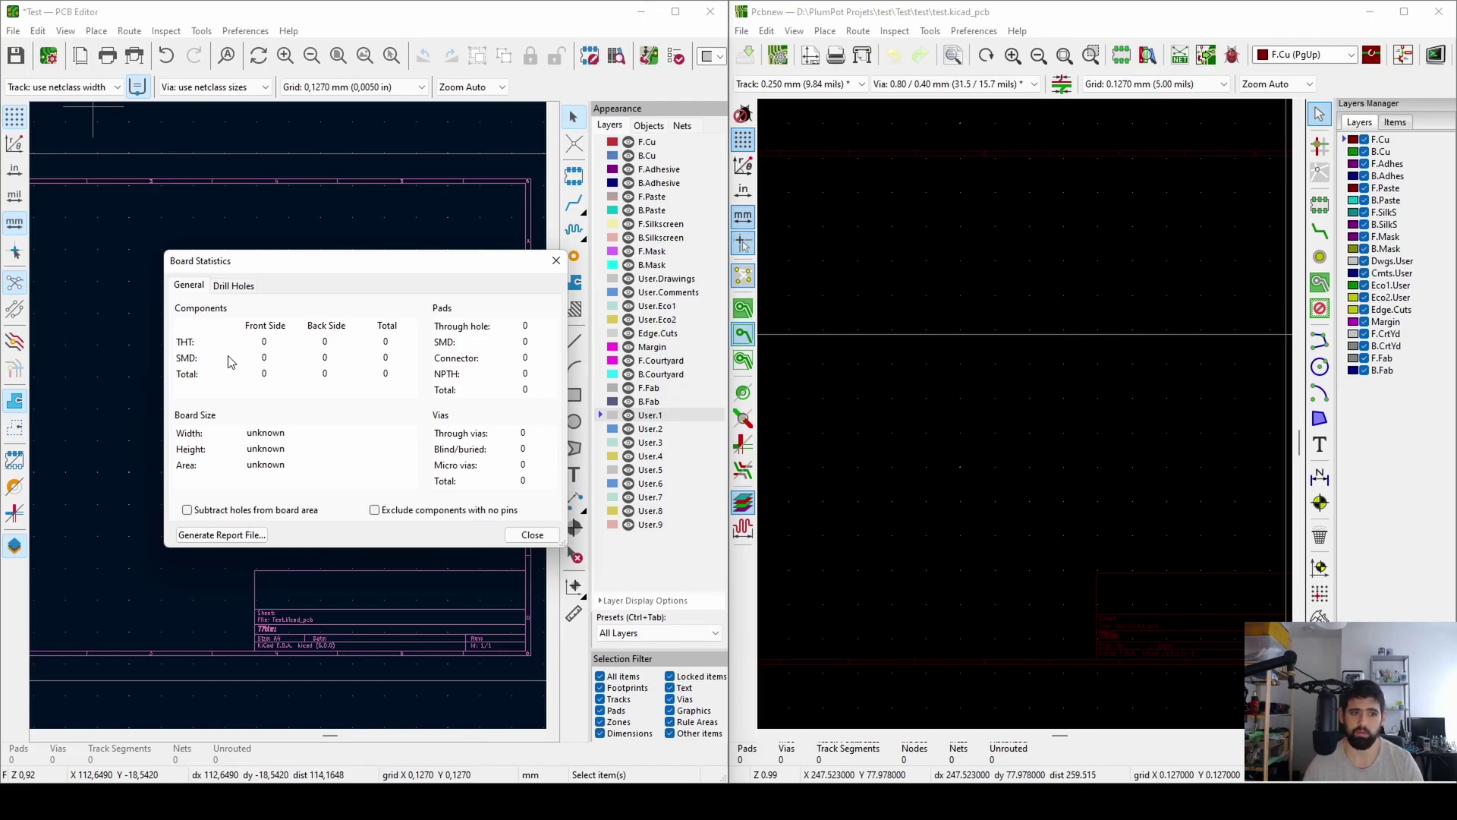
pyautogui.click(532, 534)
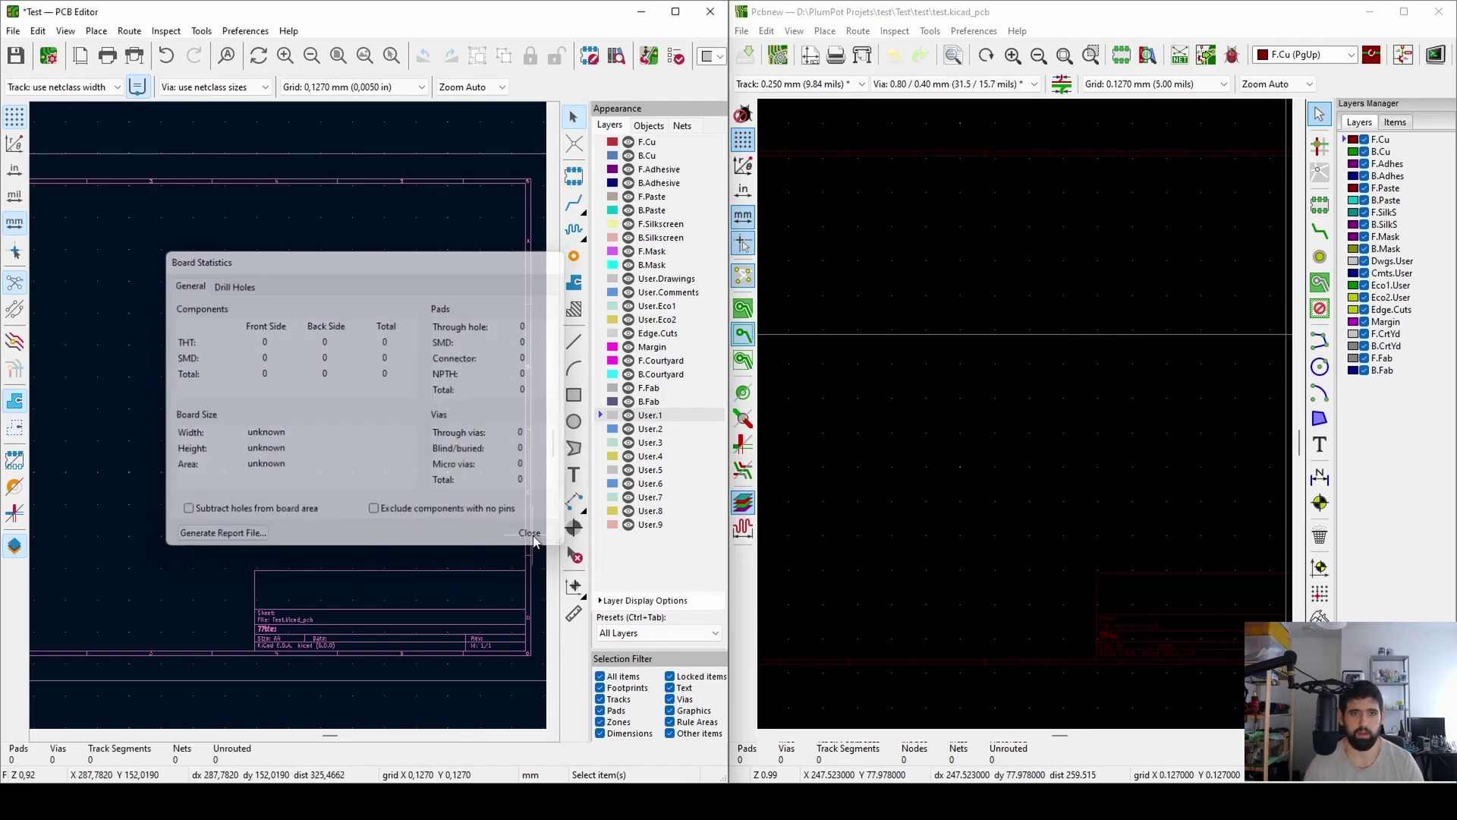
# In Board Setup, review Board Finish, Physical Stackup with silkscreen material, and the board layer list
pyautogui.click(49, 64)
pyautogui.click(455, 255)
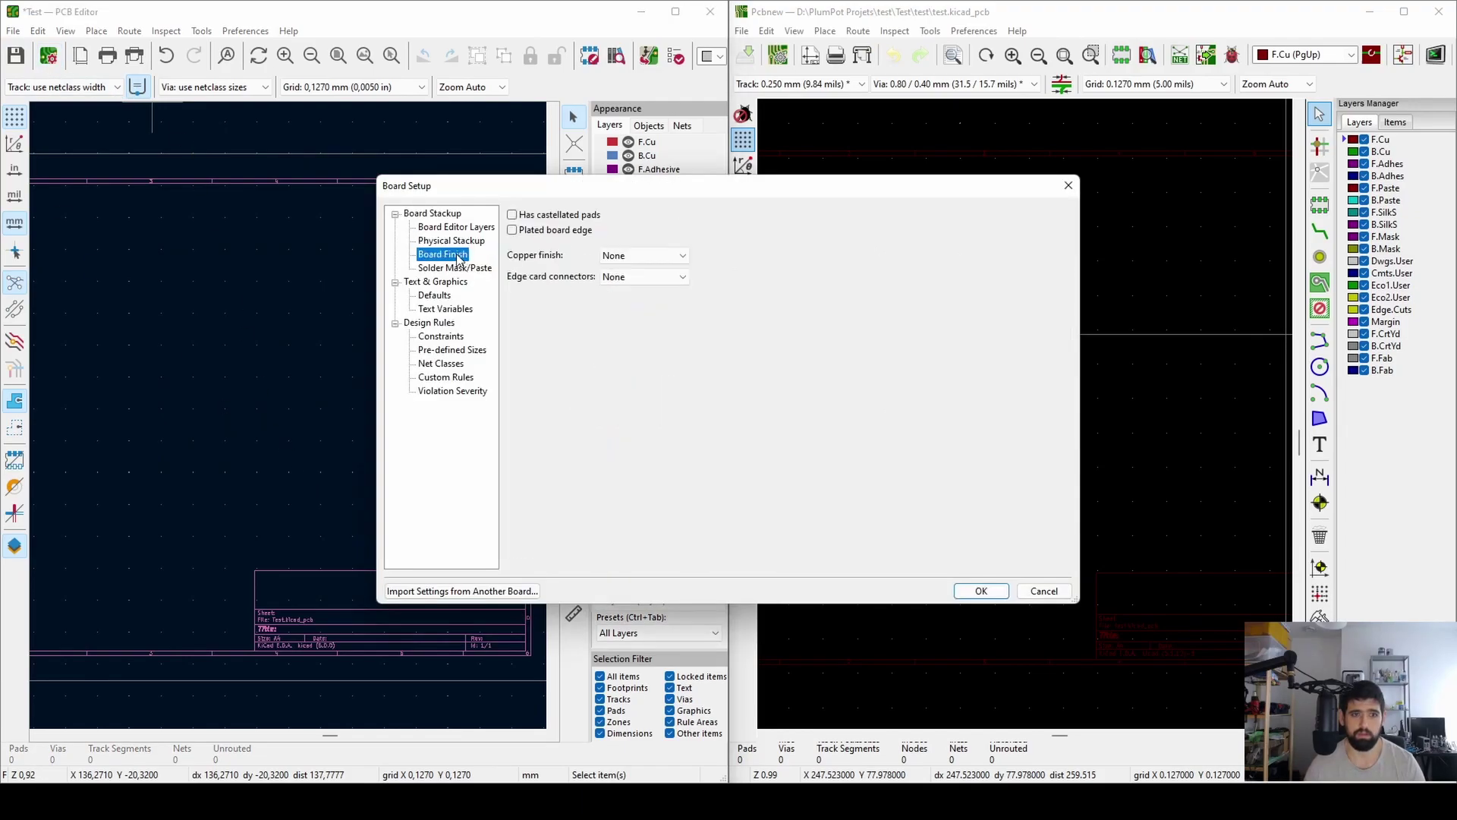
pyautogui.click(450, 242)
pyautogui.click(455, 255)
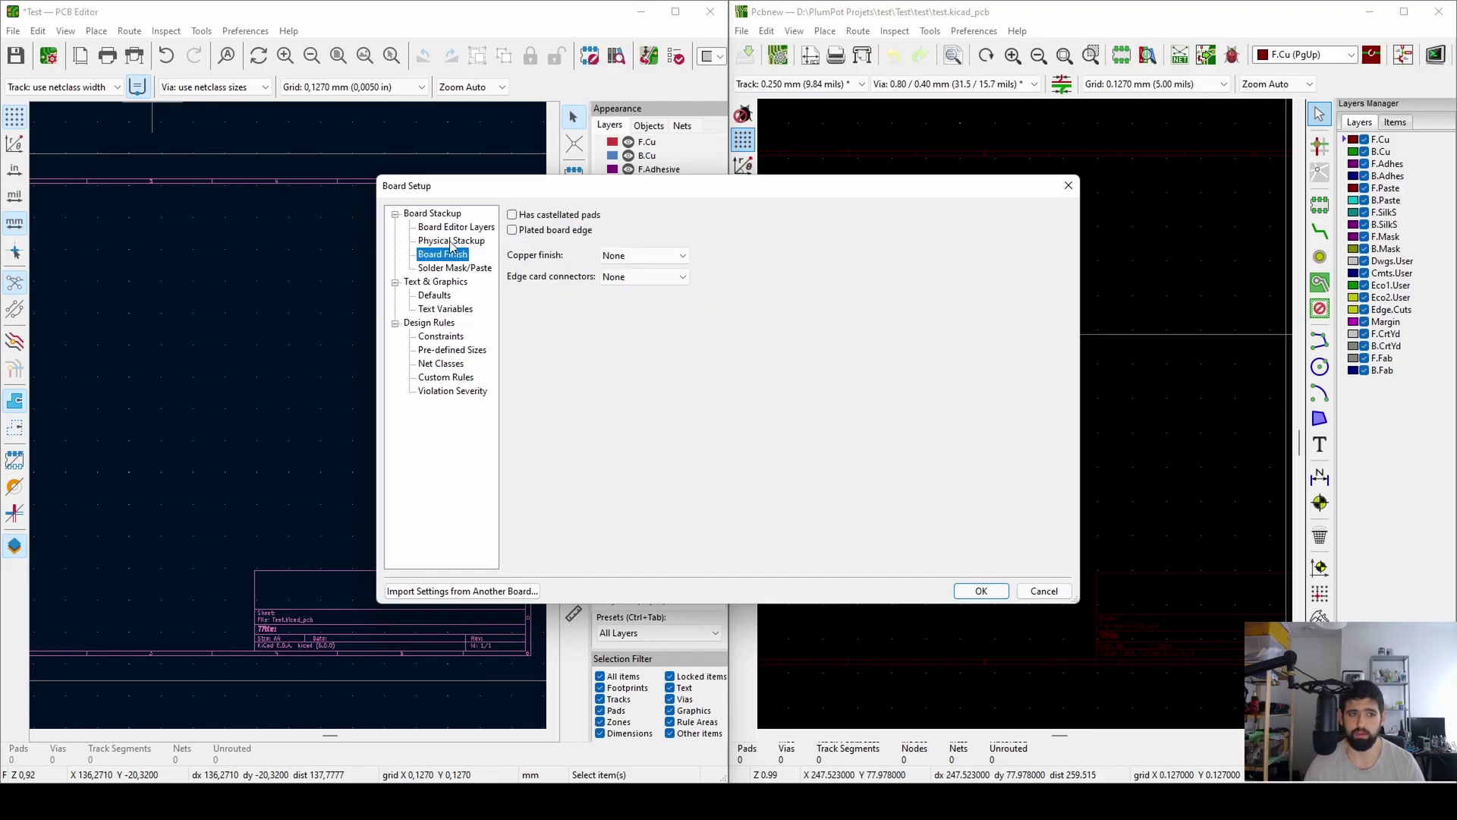
pyautogui.click(451, 241)
pyautogui.click(764, 265)
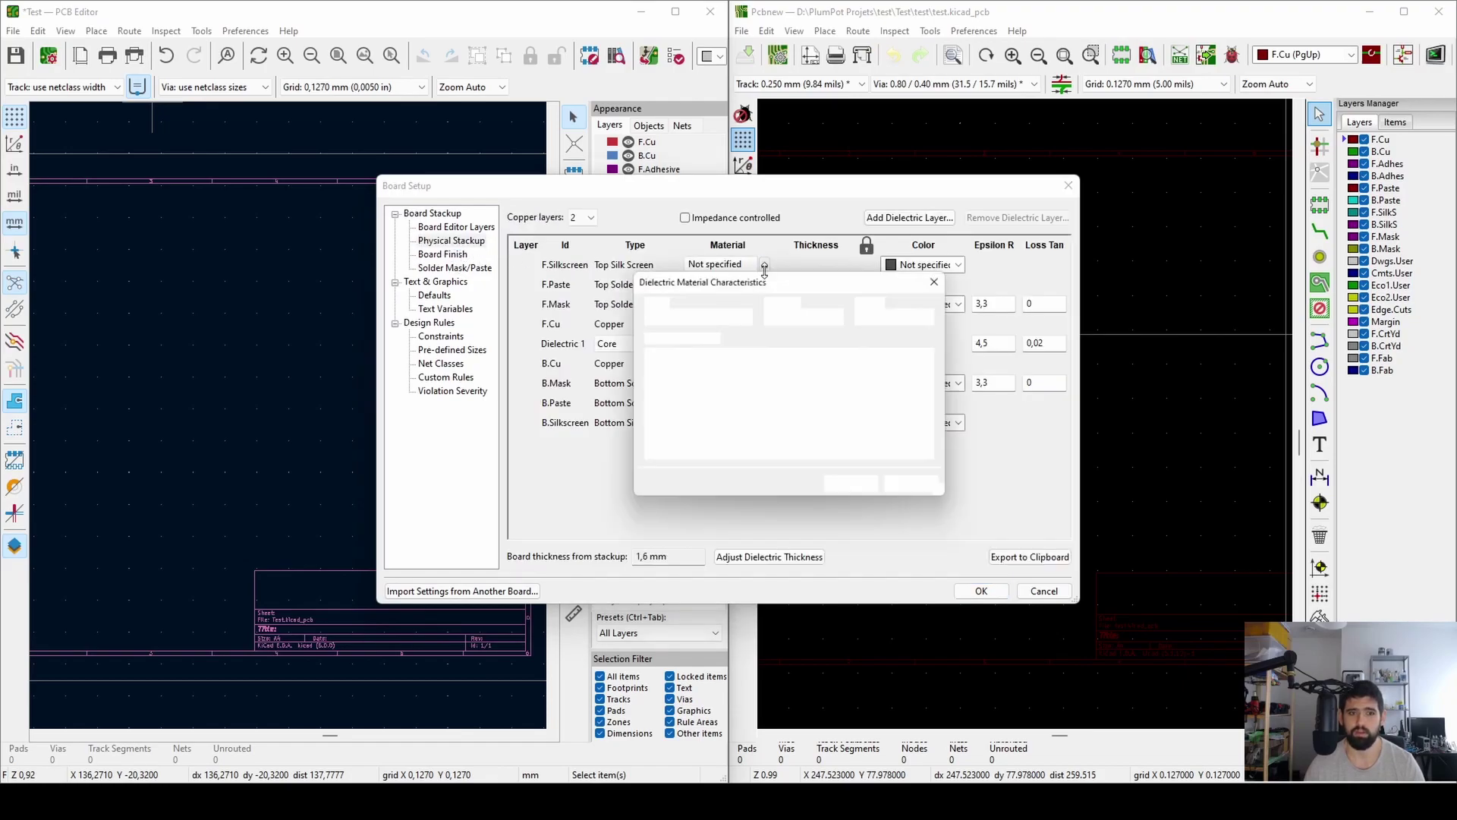
pyautogui.click(943, 276)
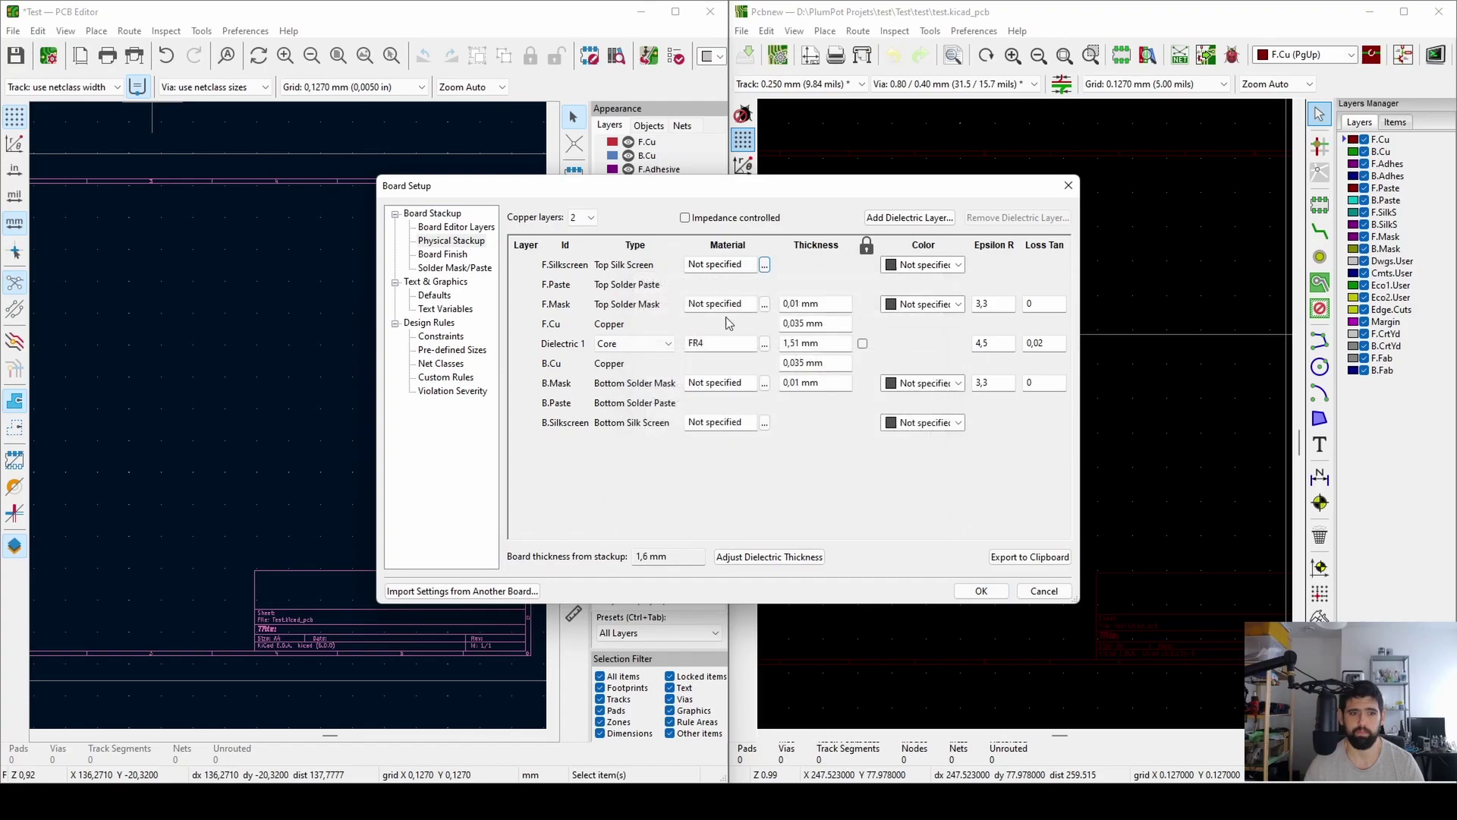
pyautogui.click(466, 227)
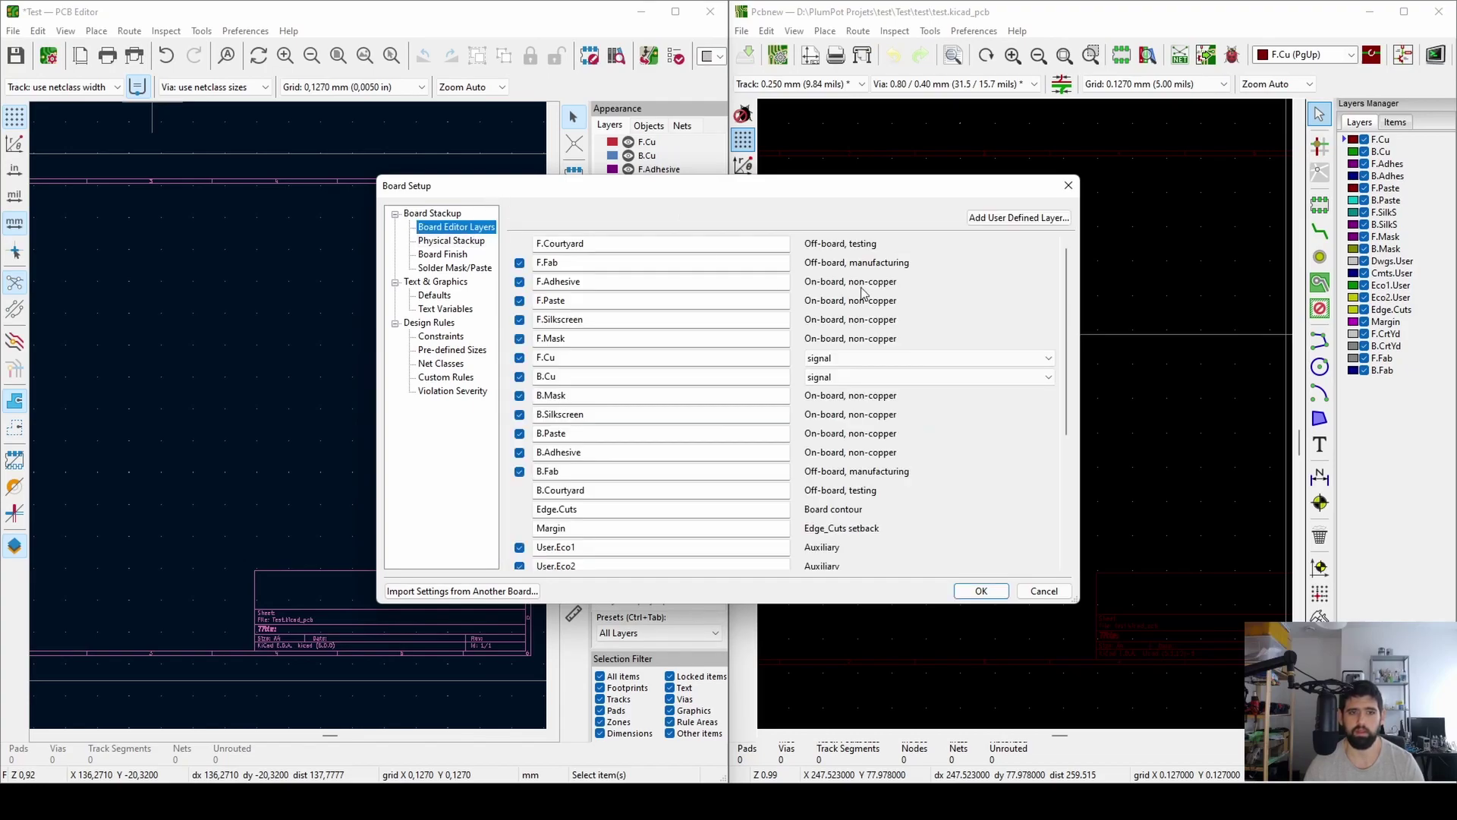
# Glance at Pcbnew's board setup, then keep the Physical Stackup at 2 copper layers
pyautogui.click(777, 55)
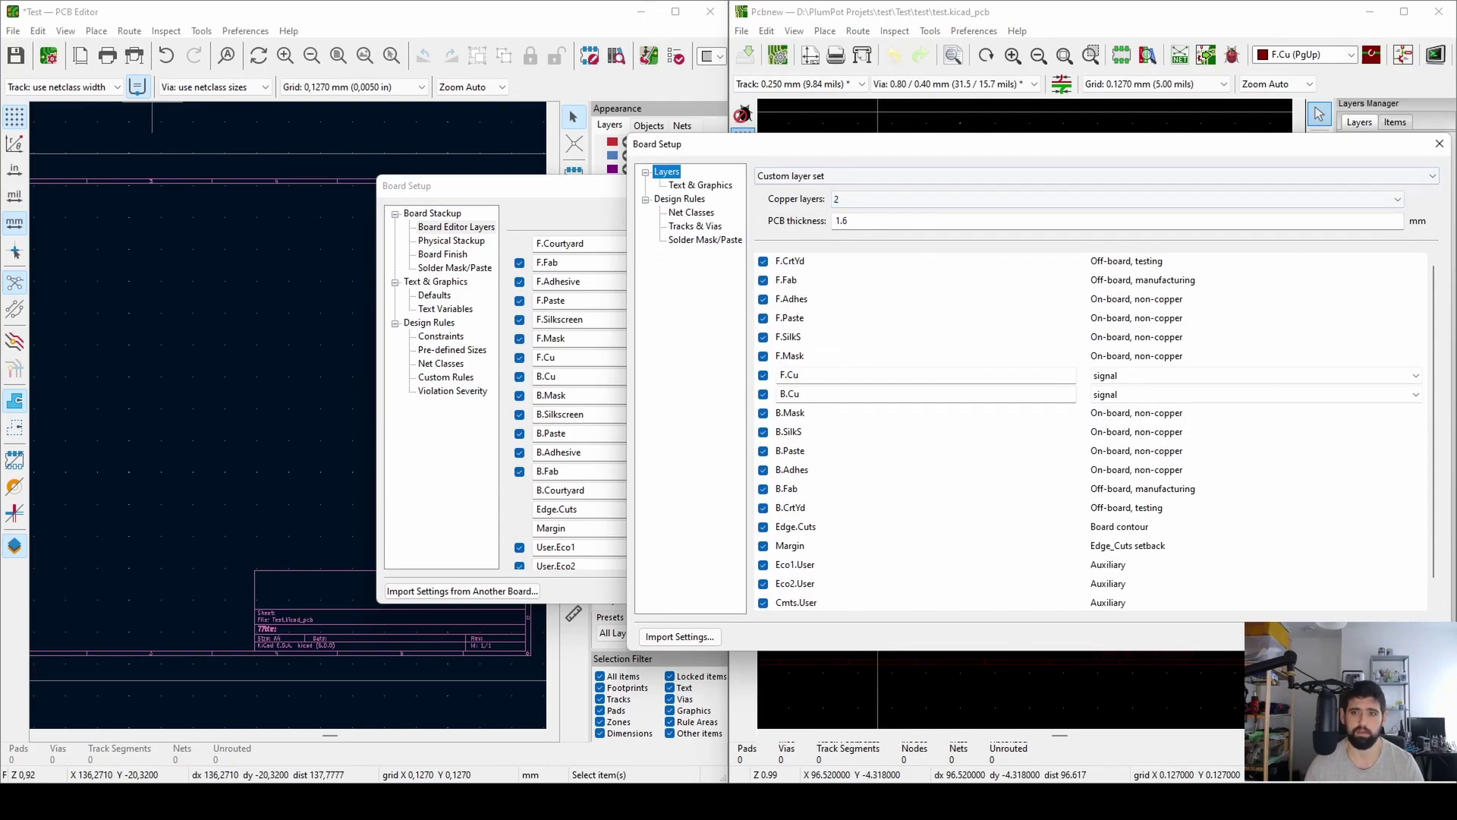
pyautogui.click(1439, 143)
pyautogui.click(451, 242)
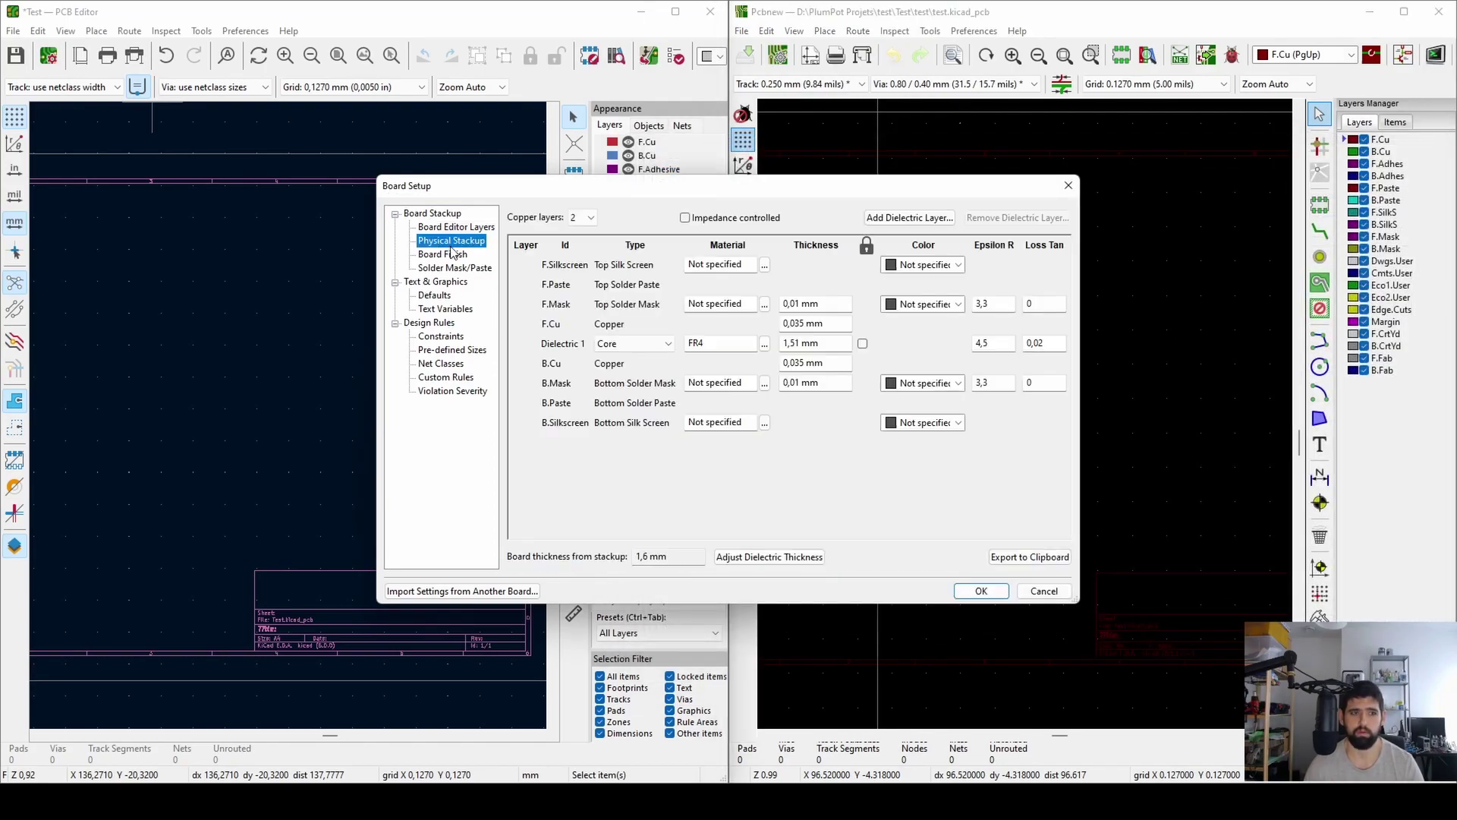
pyautogui.click(583, 218)
pyautogui.click(583, 228)
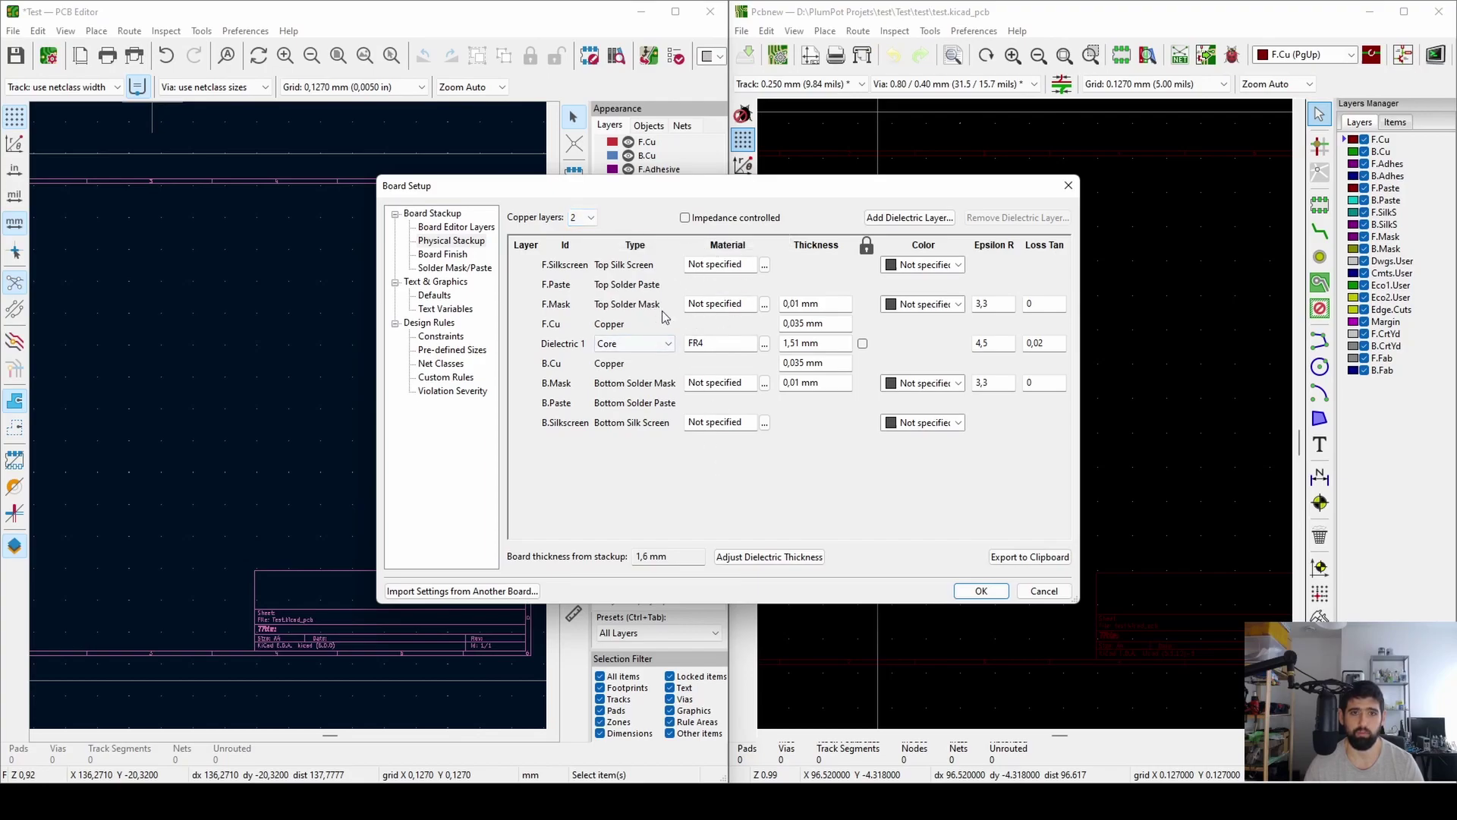
# Browse Pre-defined Sizes, Net Classes, Custom Rules, Violation Severity and Constraints, then move the dialog upper left
pyautogui.click(456, 350)
pyautogui.click(448, 364)
pyautogui.click(452, 377)
pyautogui.click(453, 389)
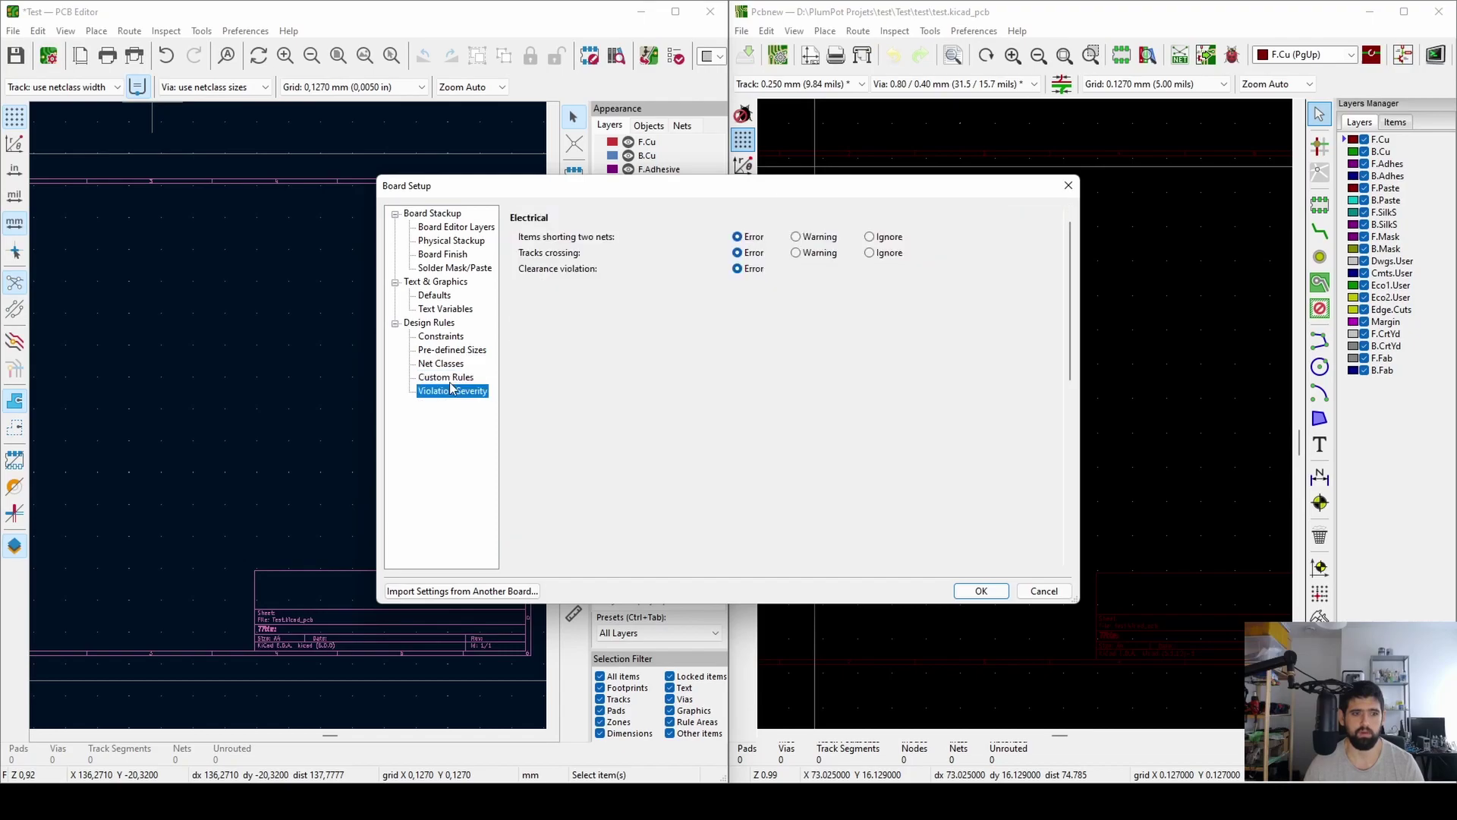
pyautogui.click(448, 364)
pyautogui.click(451, 350)
pyautogui.click(446, 337)
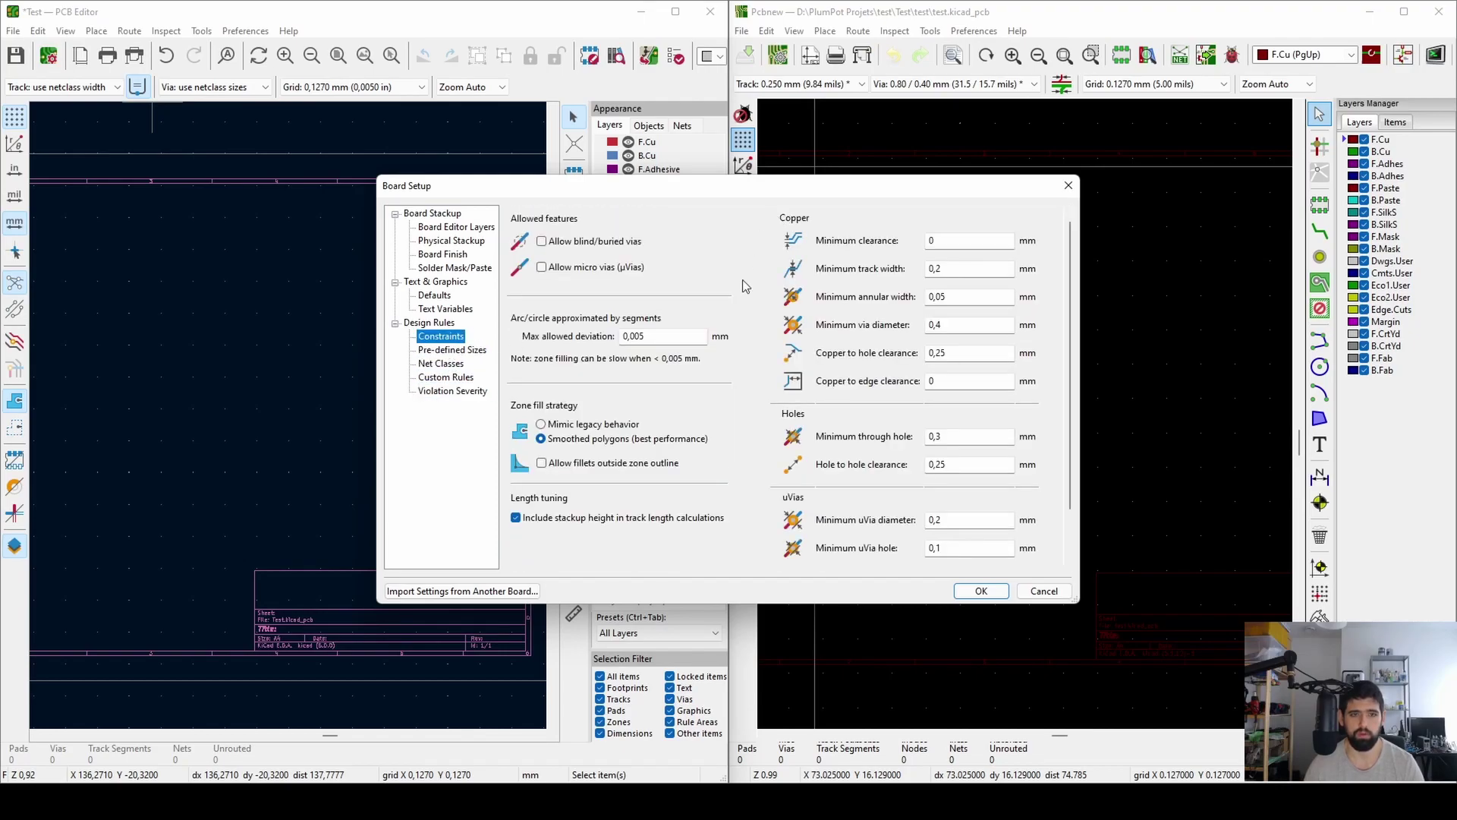
pyautogui.moveTo(898, 189); pyautogui.dragTo(644, 156)
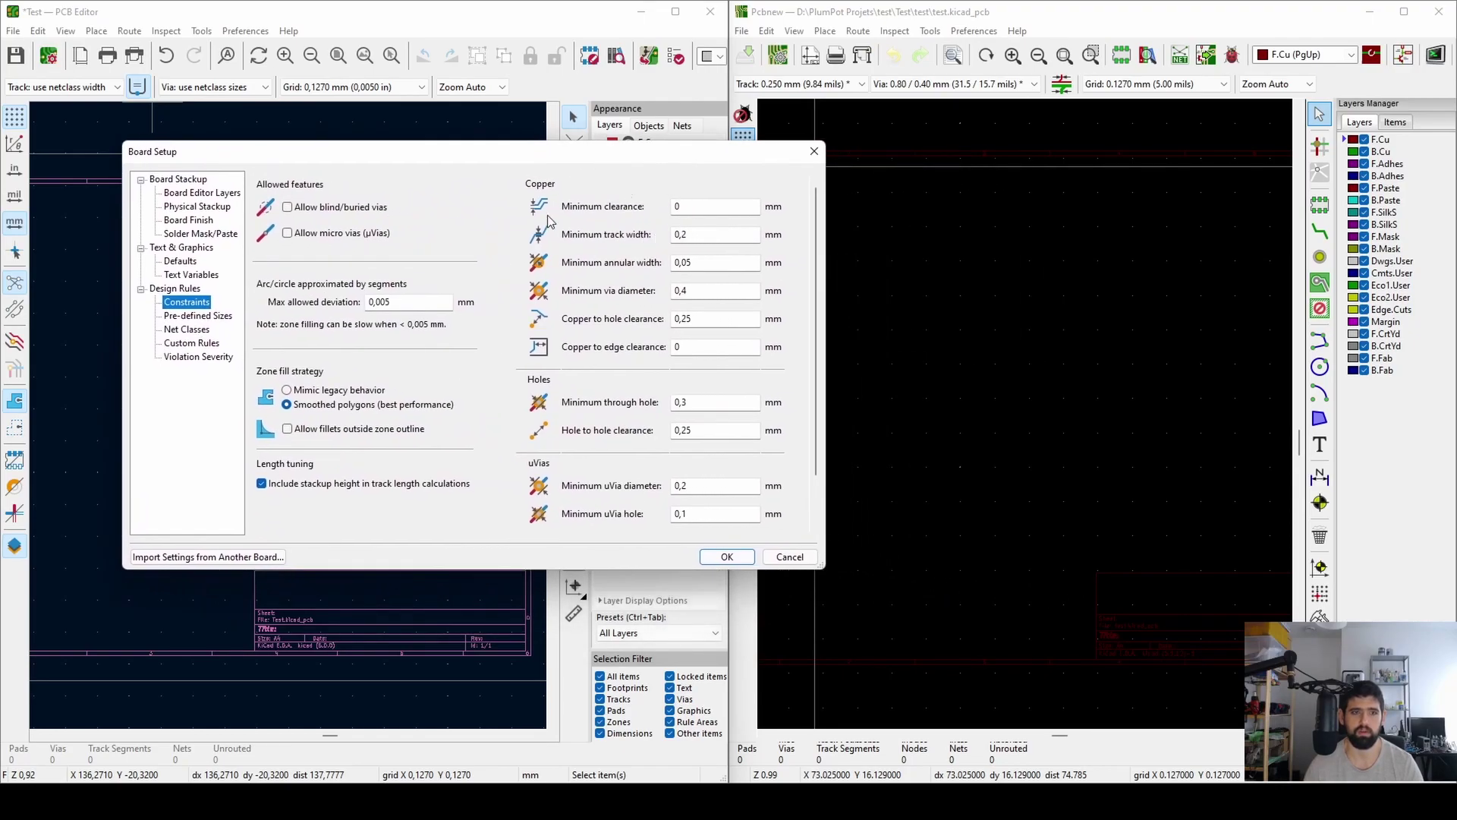
# Compare Pcbnew's Net Classes, Tracks and Vias, Solder Mask/Paste and Design Rules pages
pyautogui.click(803, 139)
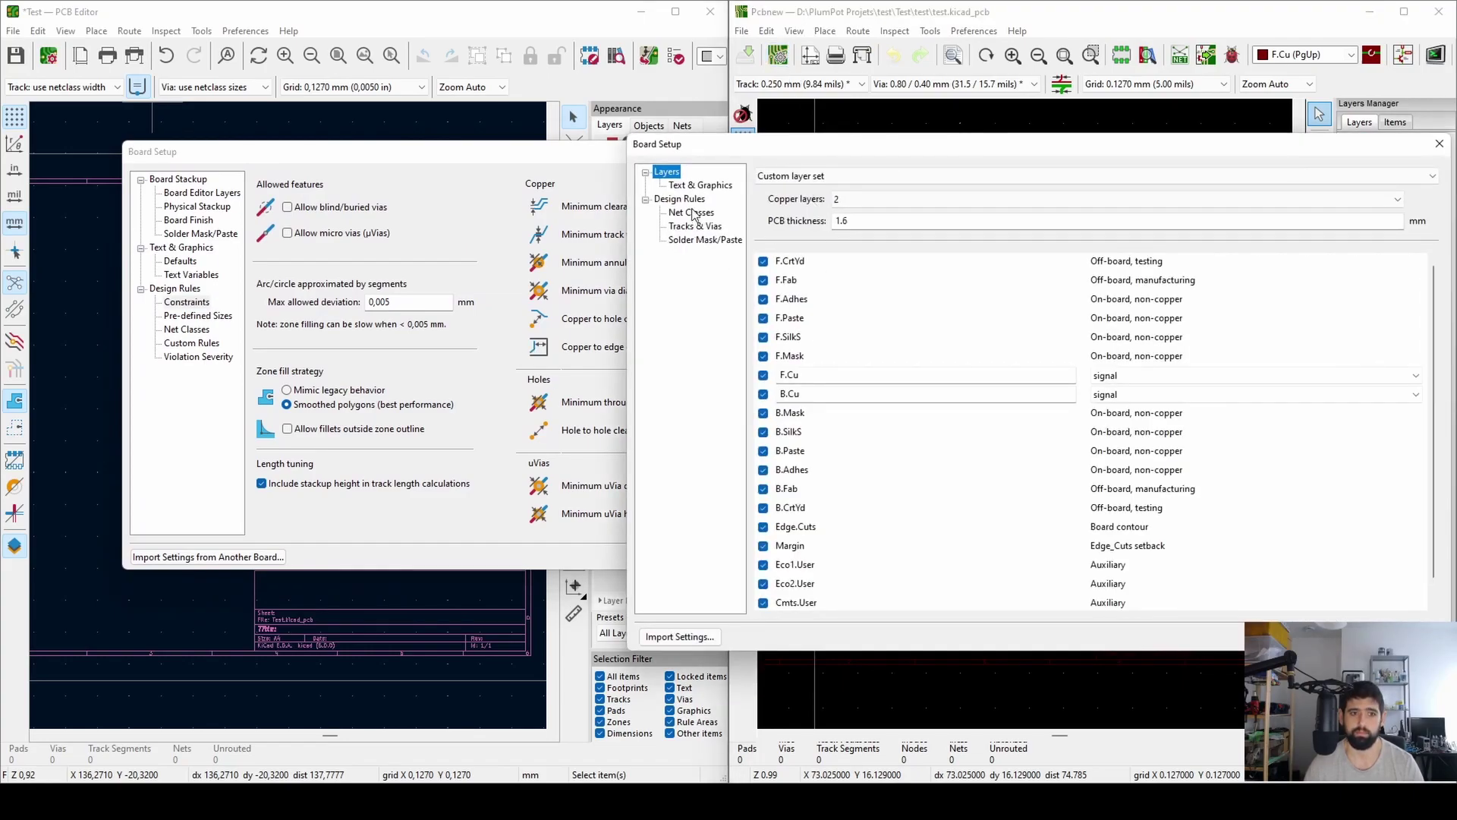
pyautogui.click(692, 215)
pyautogui.click(694, 225)
pyautogui.click(697, 239)
pyautogui.click(687, 200)
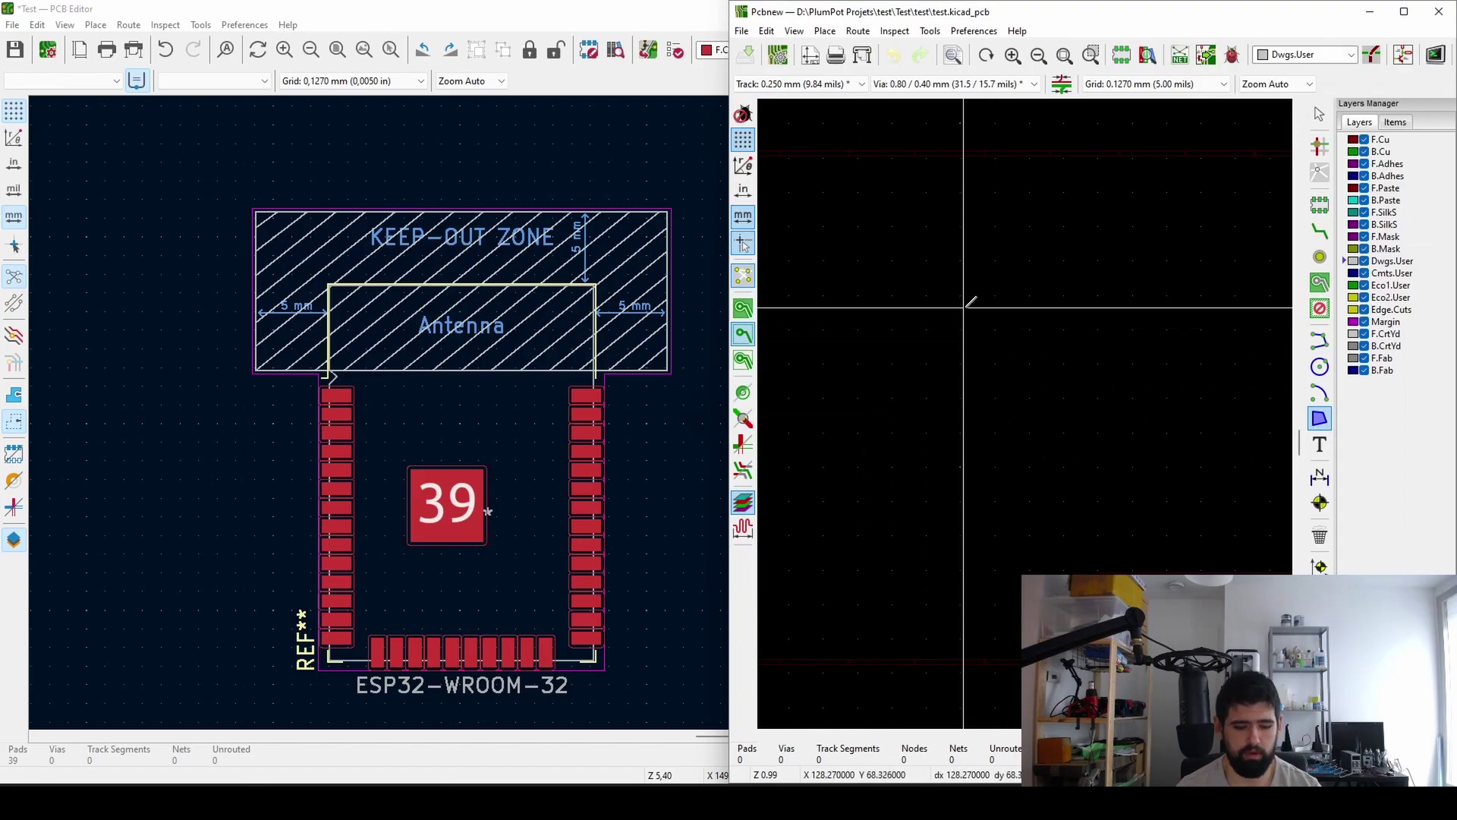
# Try routing in Pcbnew on a non-copper layer and dismiss the copper-layers-only warning
pyautogui.press('x')
pyautogui.click(1041, 312)
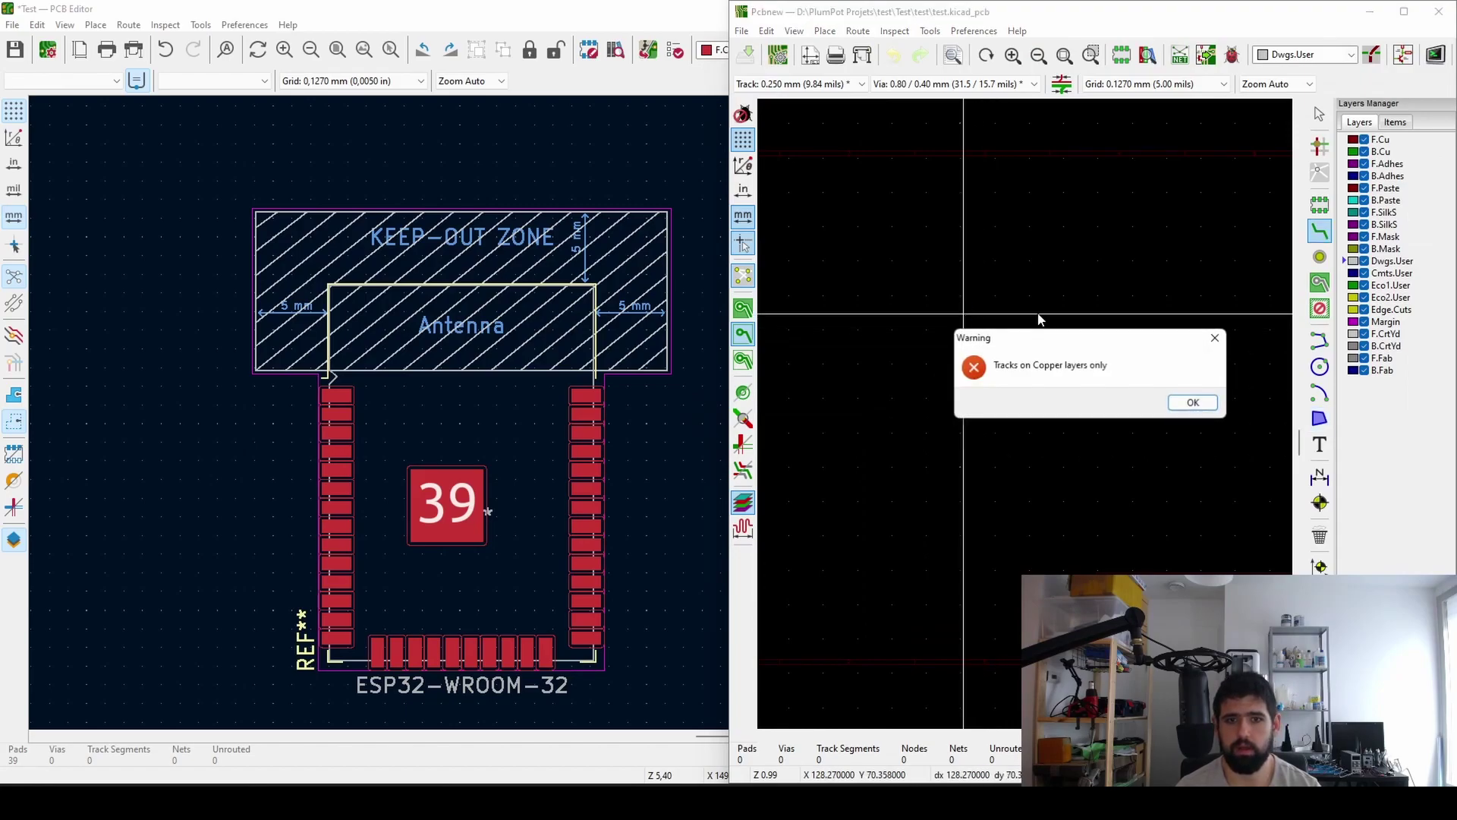
pyautogui.click(1189, 400)
pyautogui.click(1148, 322)
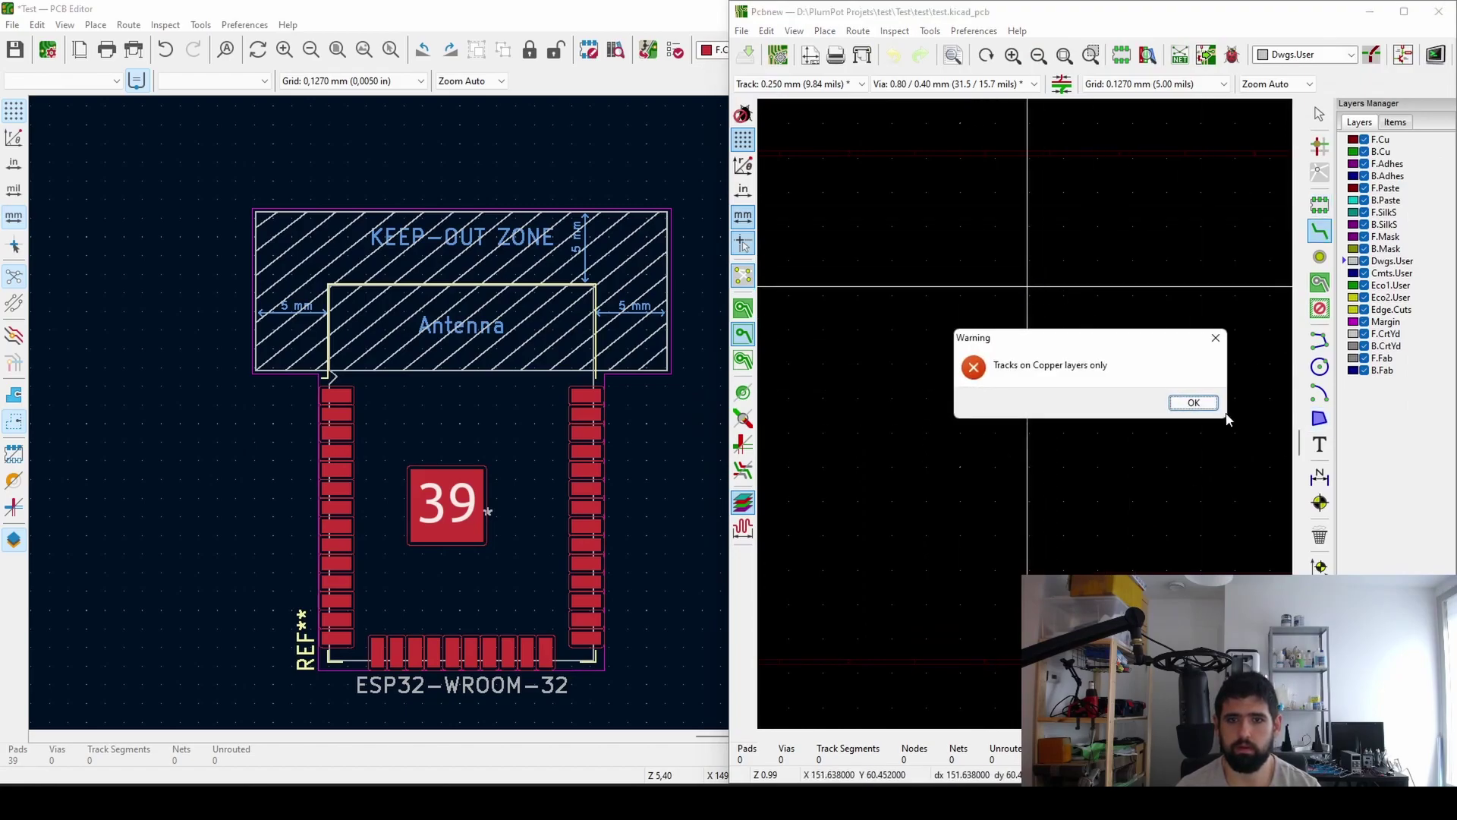
pyautogui.click(1194, 400)
# Switch to F.Cu and route a short horizontal 0.25 mm track
pyautogui.click(1351, 141)
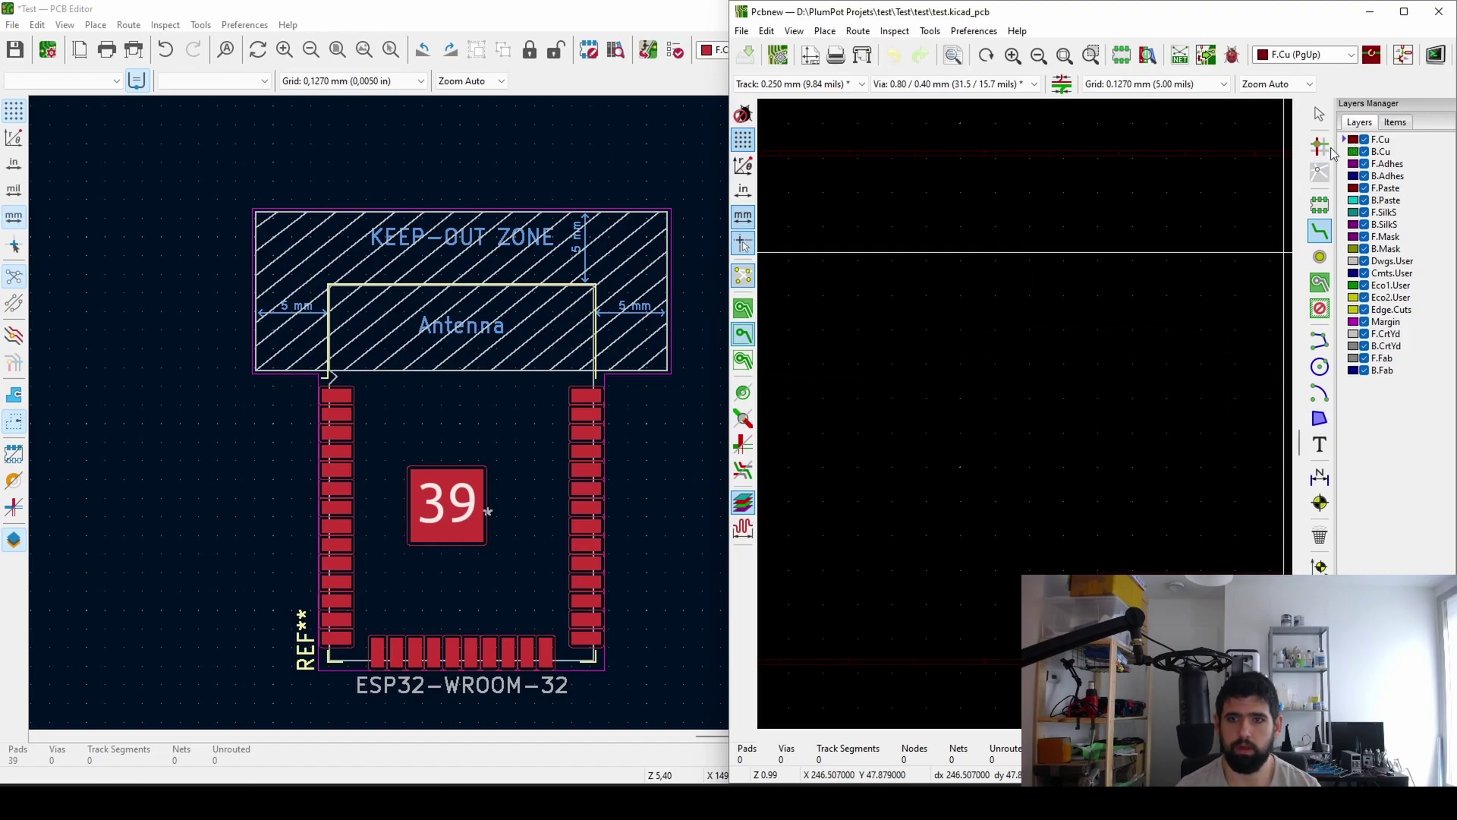
pyautogui.click(855, 323)
pyautogui.scroll(3, 973, 281)
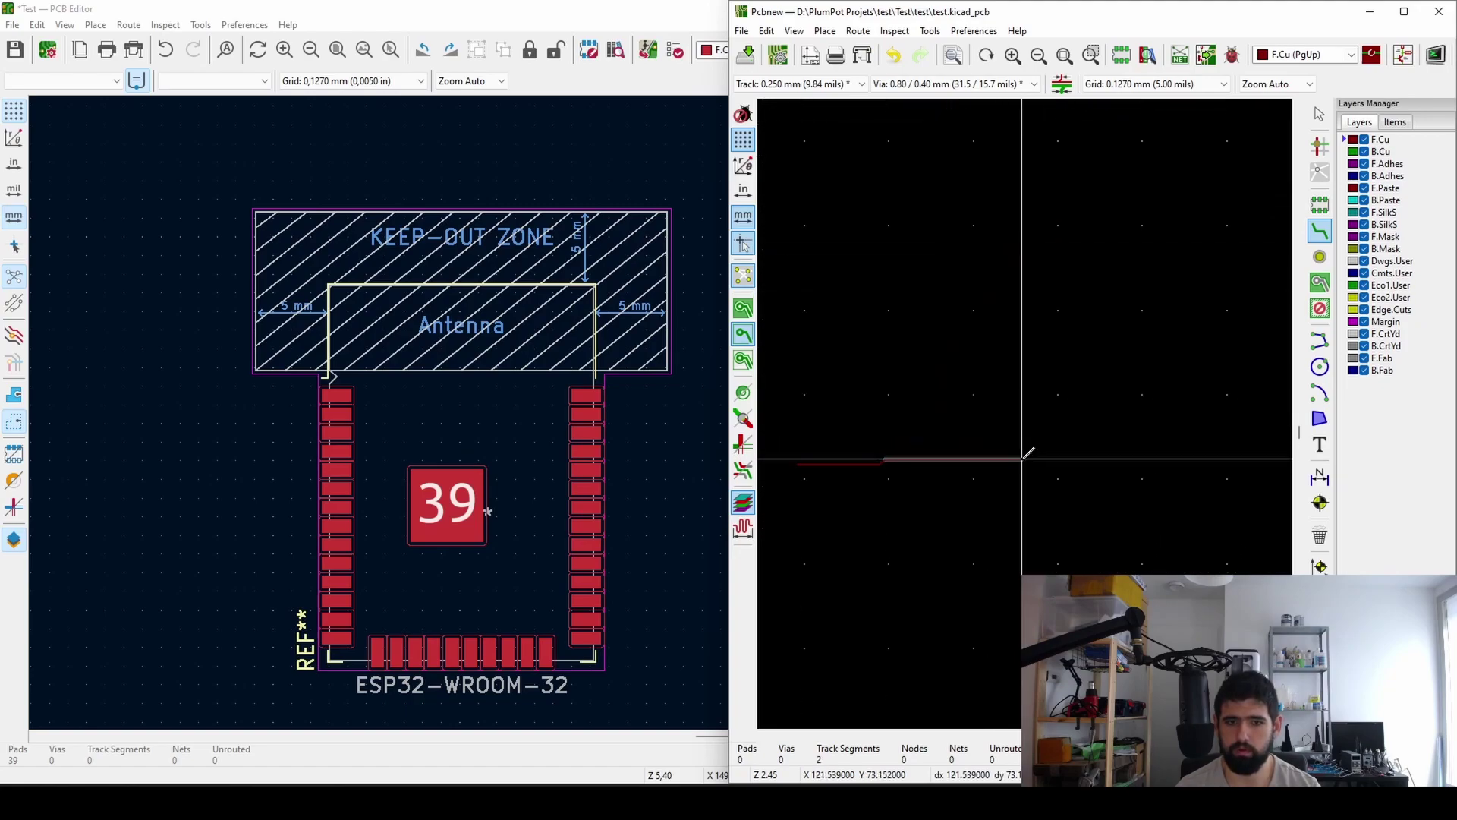
pyautogui.scroll(3, 1028, 425)
pyautogui.click(1027, 413)
pyautogui.scroll(-3, 972, 388)
pyautogui.press('Escape')
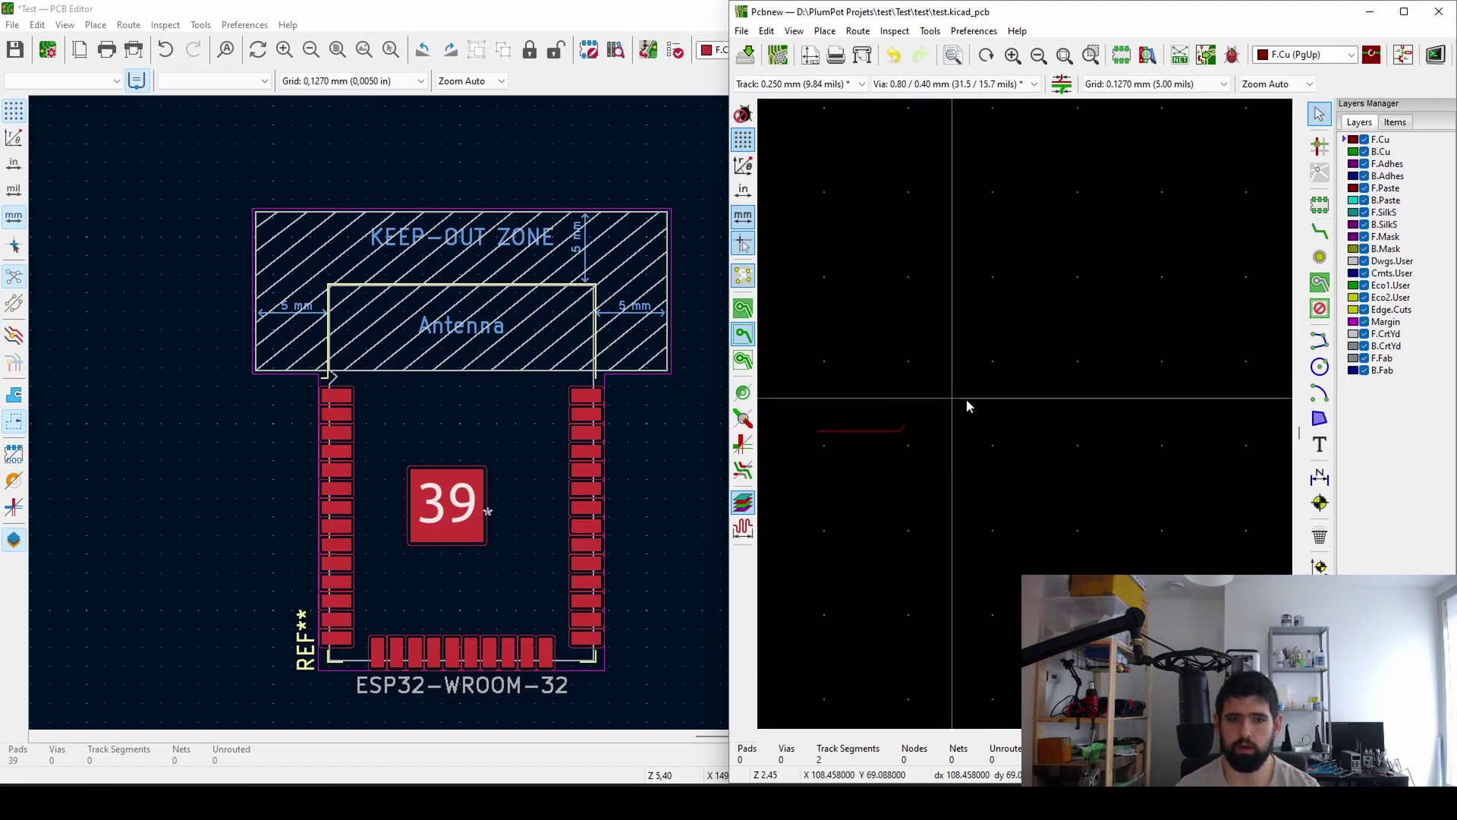
# Route a second track with a diagonal part, then view its properties and cancel
pyautogui.click(835, 81)
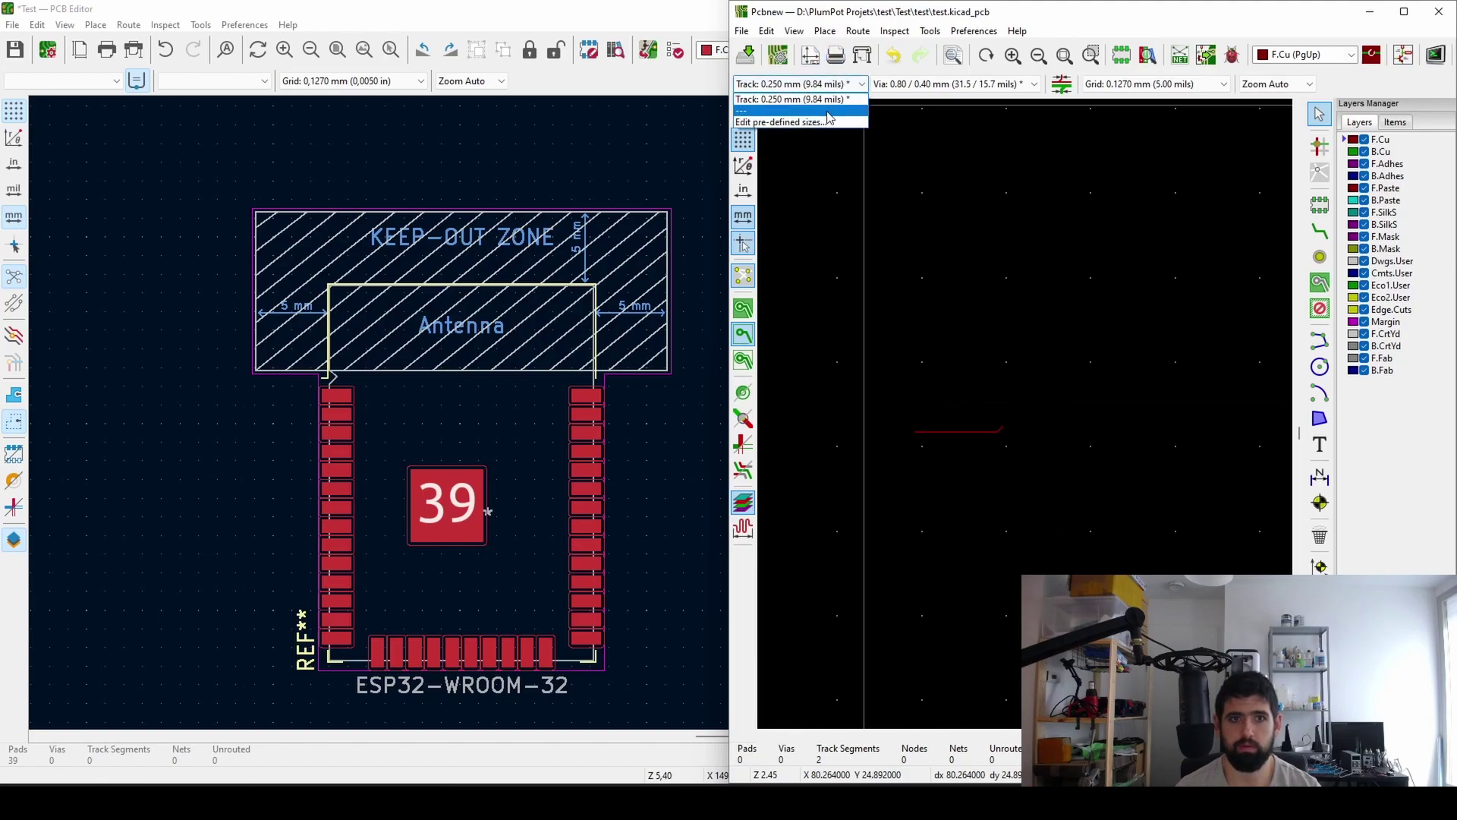
pyautogui.click(796, 102)
pyautogui.press('x')
pyautogui.click(1055, 361)
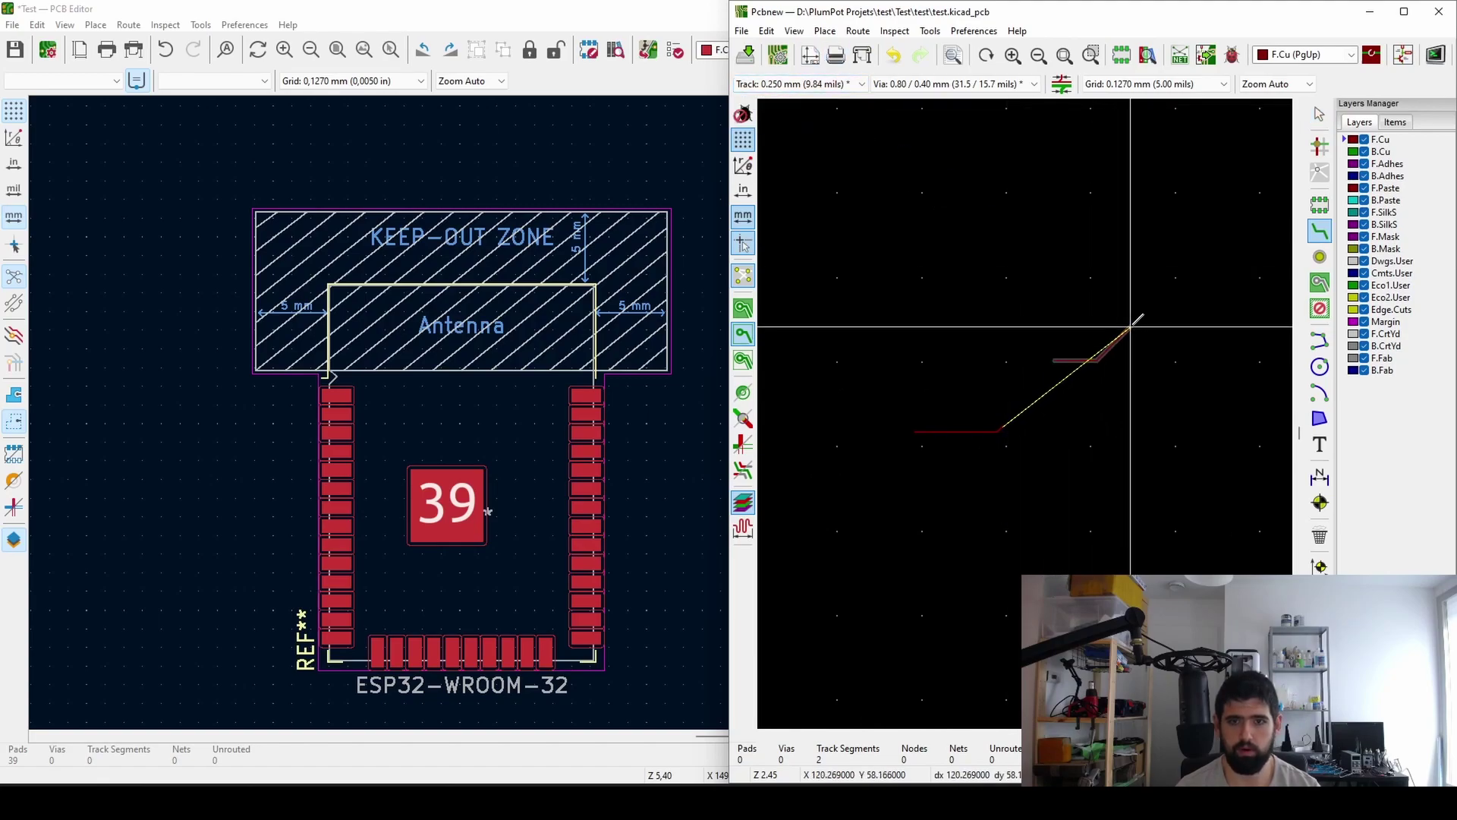
pyautogui.doubleClick(1116, 342)
pyautogui.scroll(5, 1033, 407)
pyautogui.press('Escape')
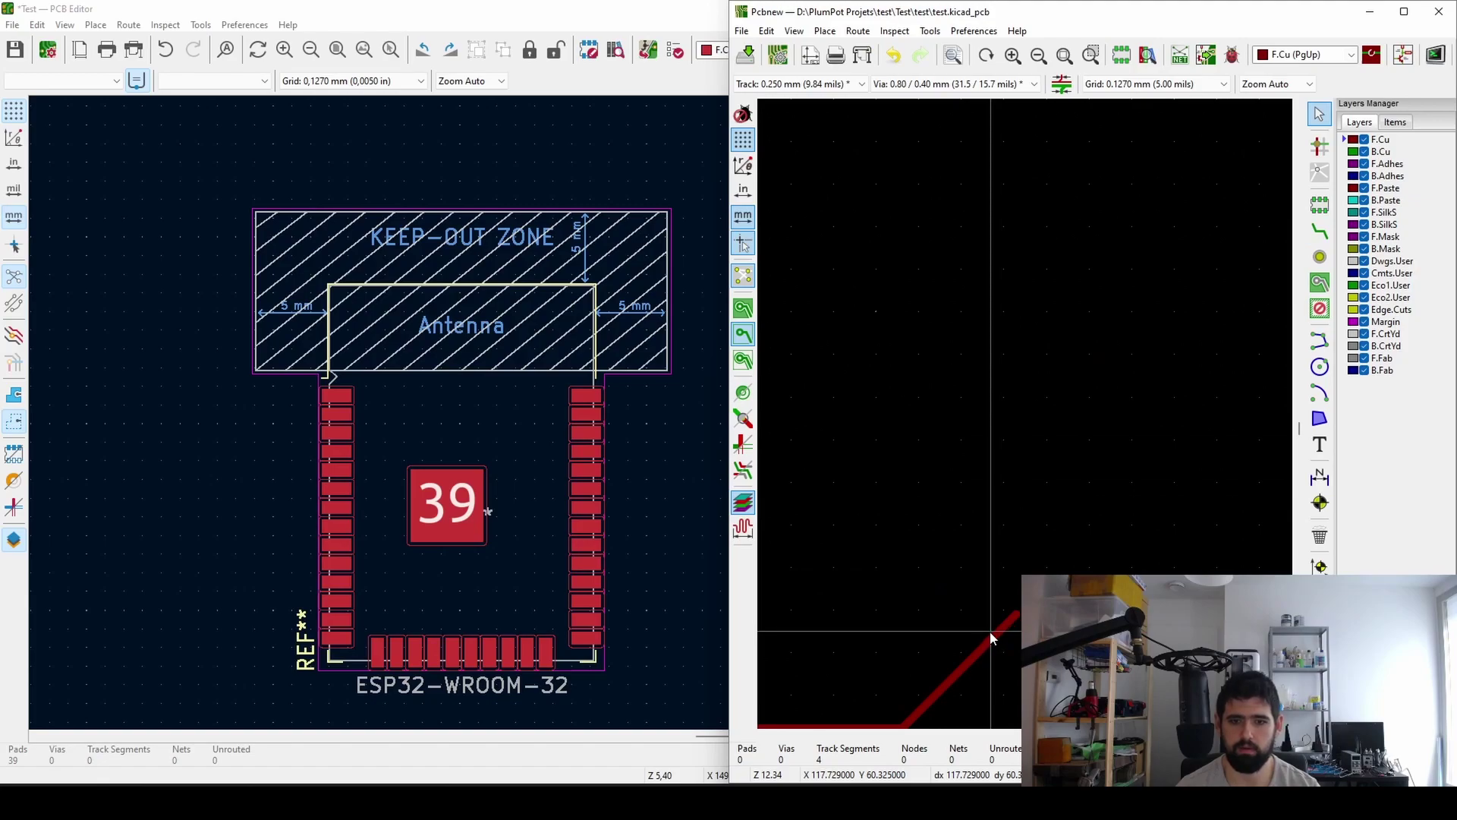
pyautogui.doubleClick(994, 641)
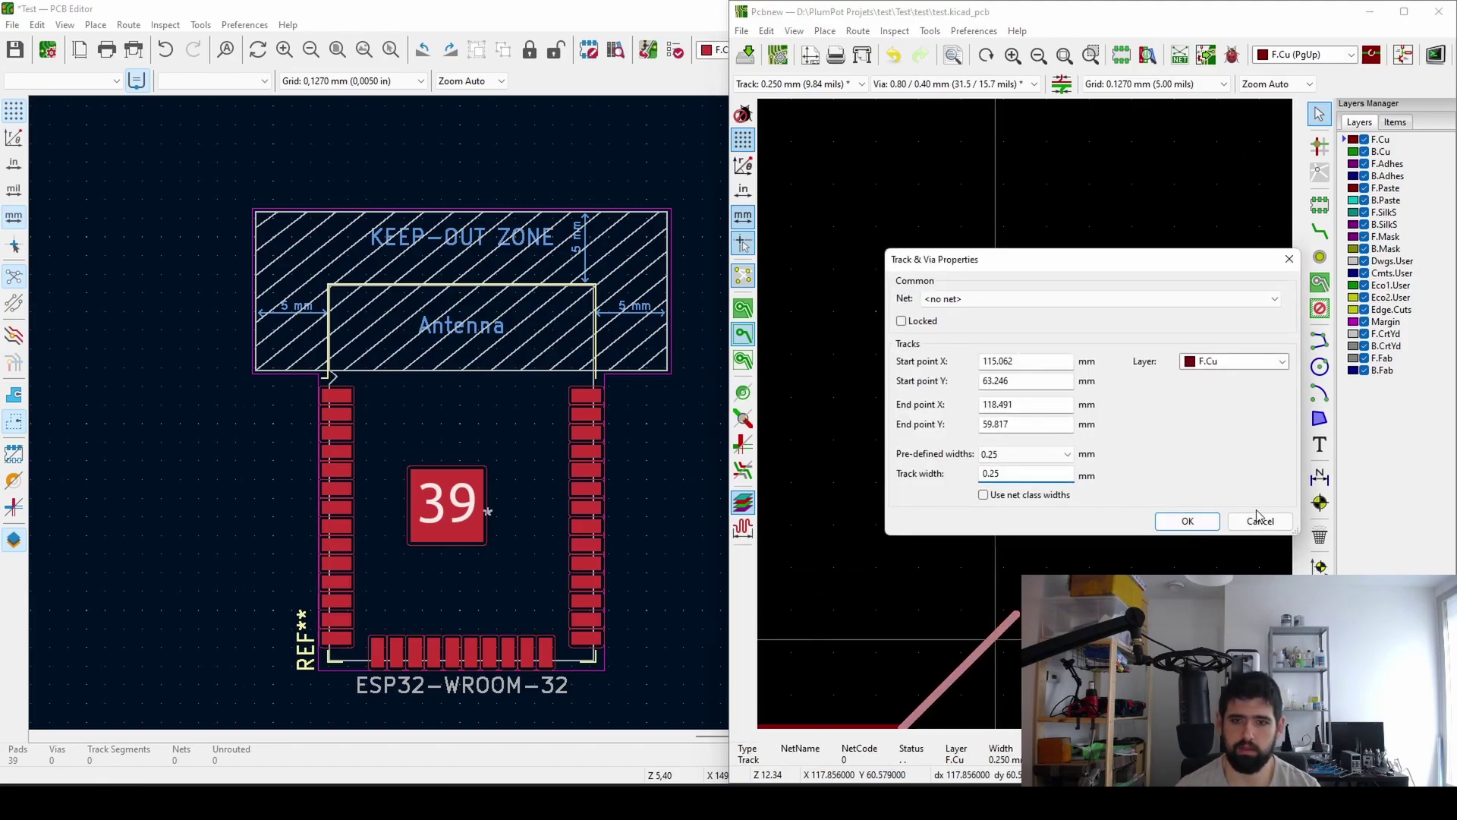
pyautogui.click(1256, 520)
# In the KiCad 6 PCB Editor, start routing a 0.25 mm track and fix a 45° corner
pyautogui.click(717, 358)
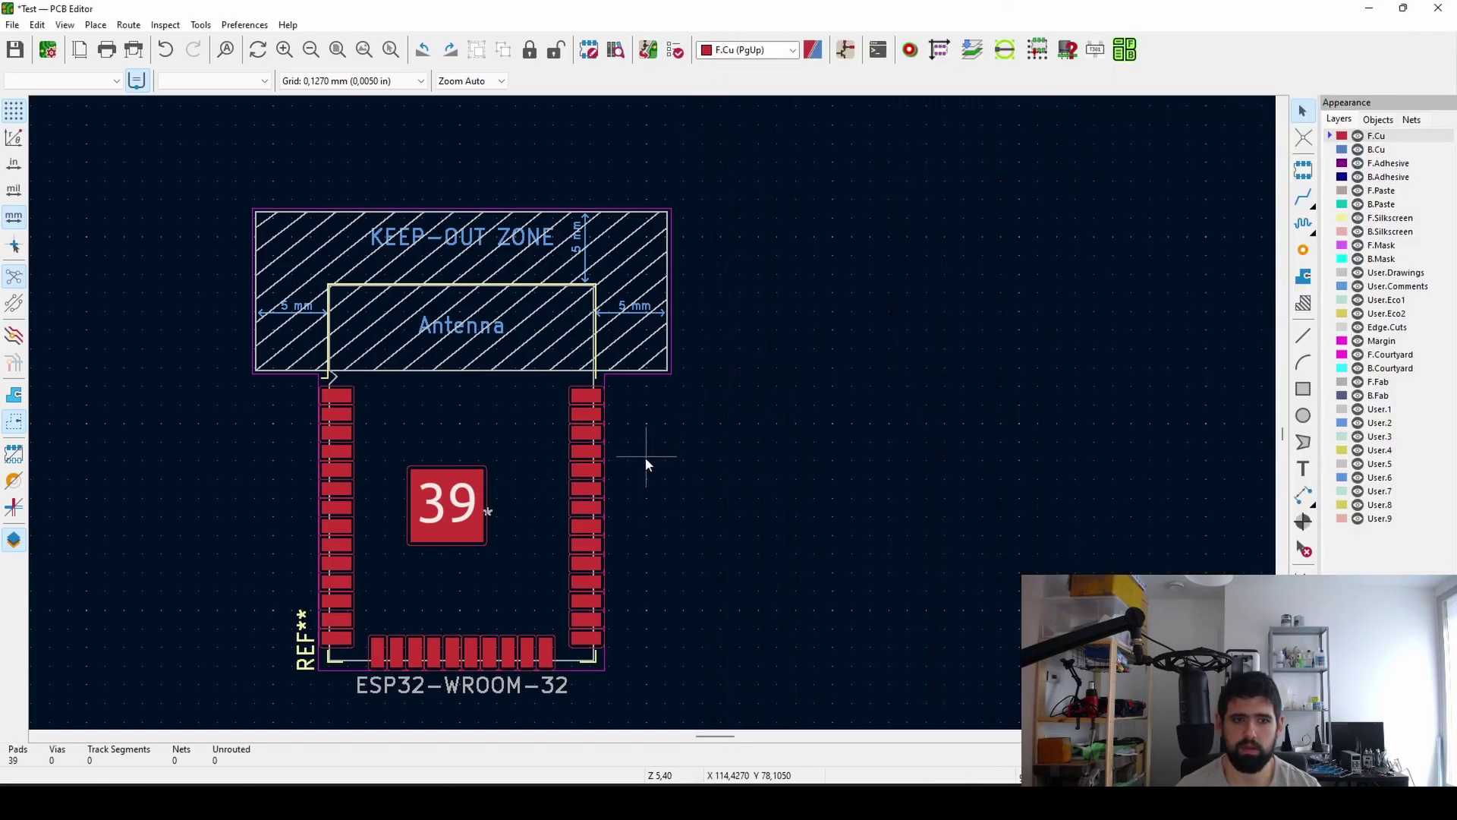
pyautogui.press('x')
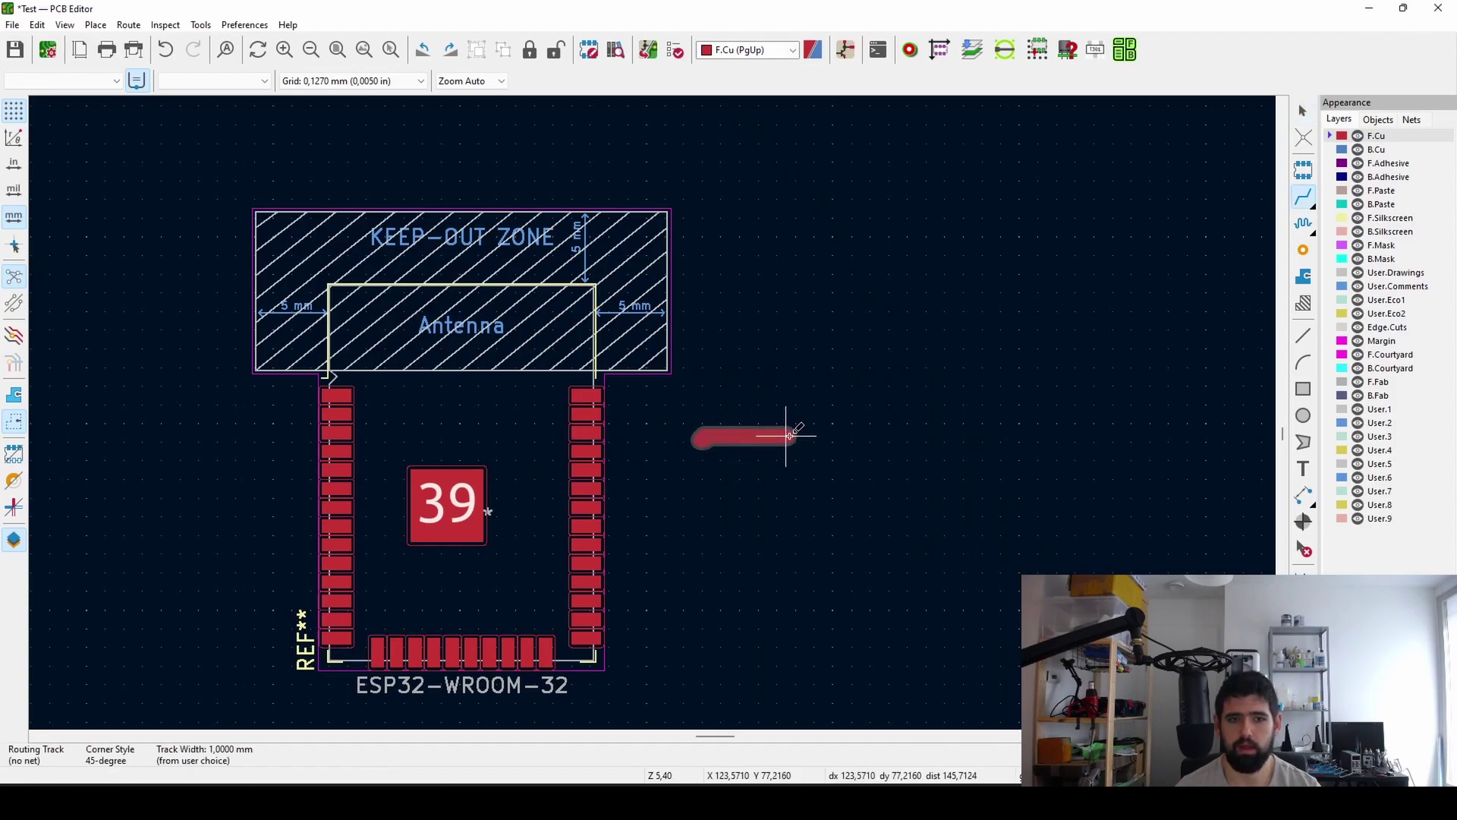
pyautogui.press('q')
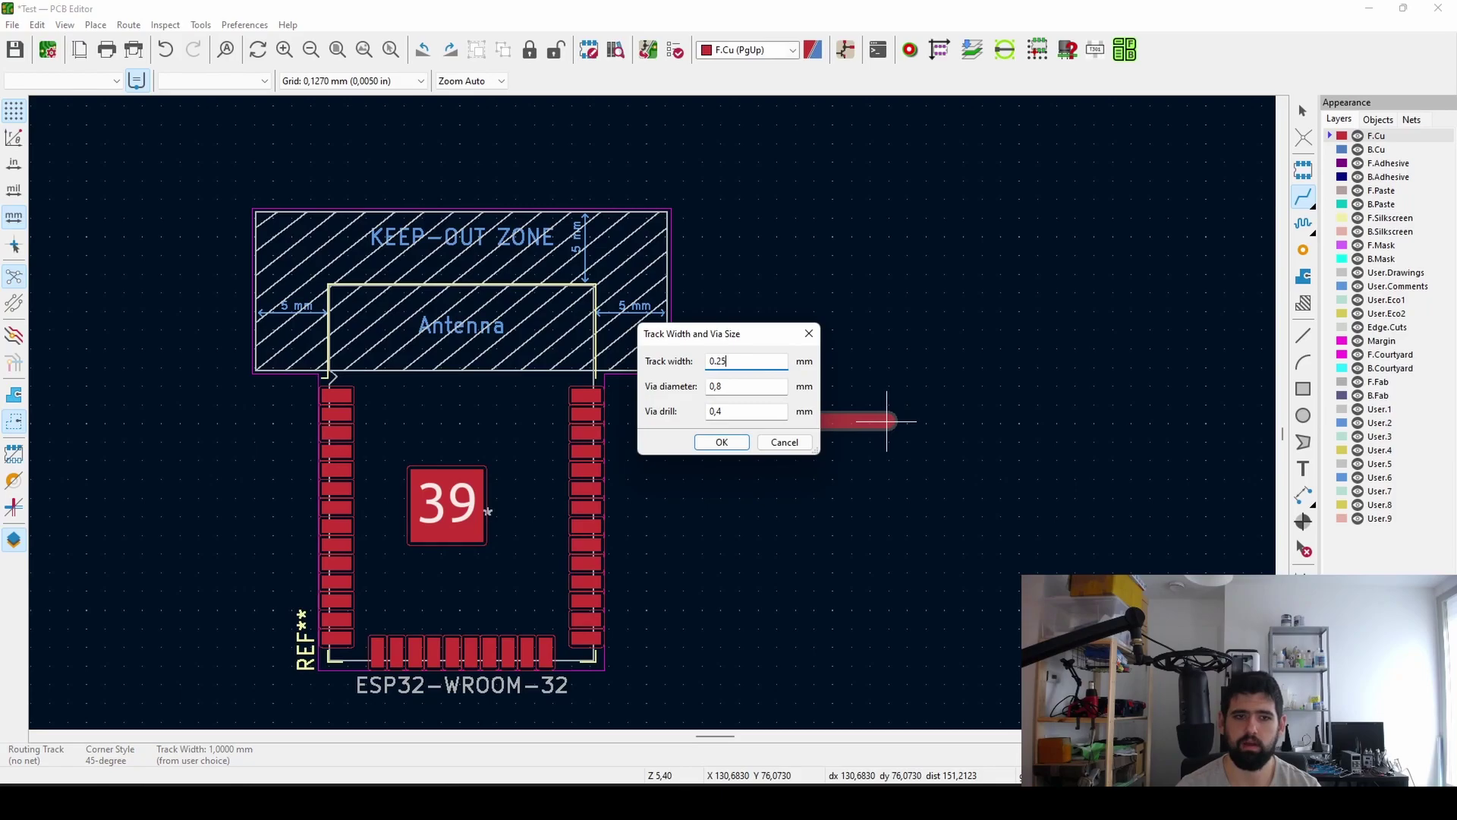
pyautogui.press('Return')
pyautogui.click(767, 372)
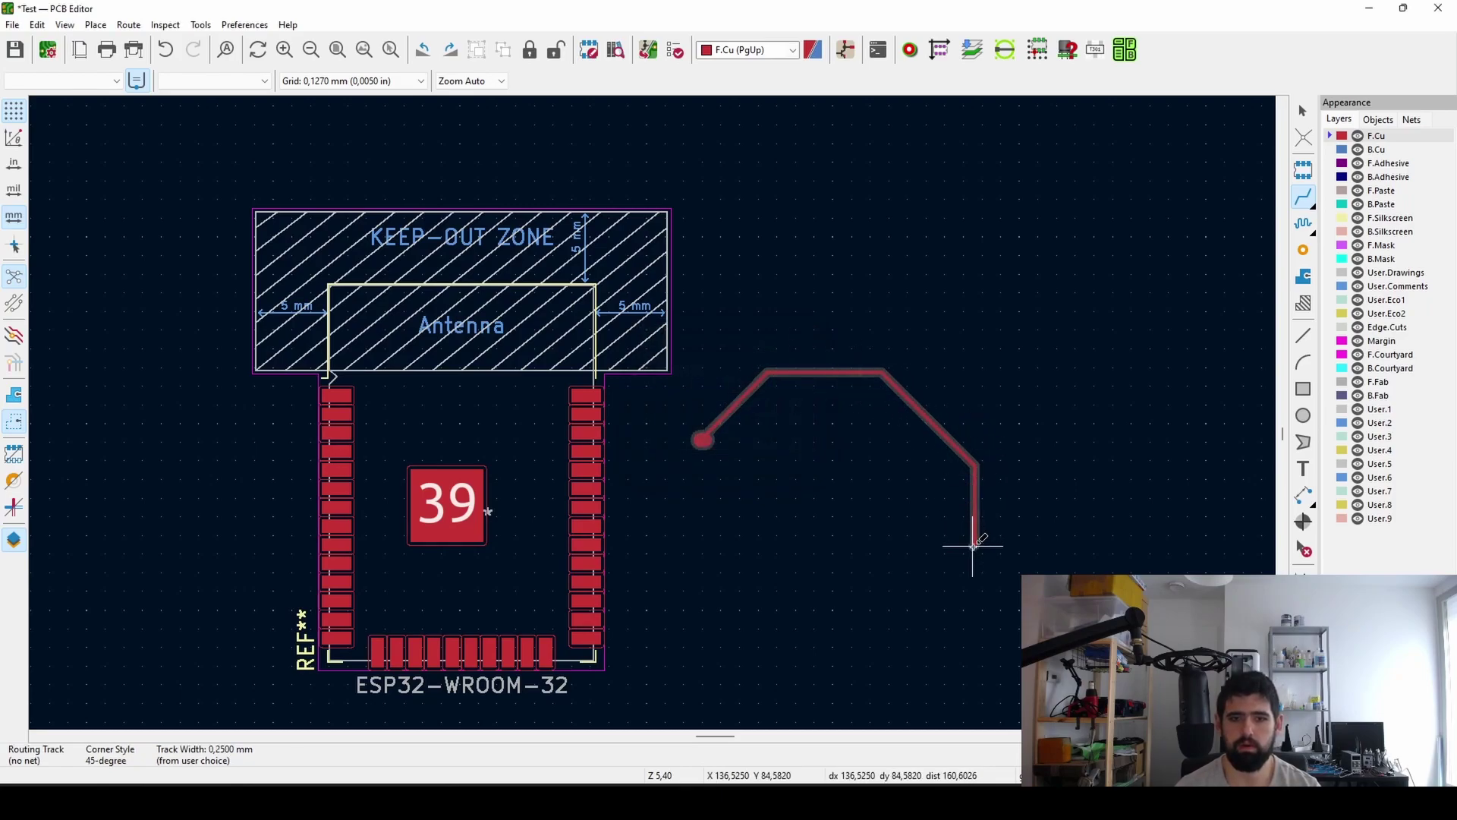
# Widen the track mid-route to 0.6 mm, finish it, then undo the trial track
pyautogui.press('q')
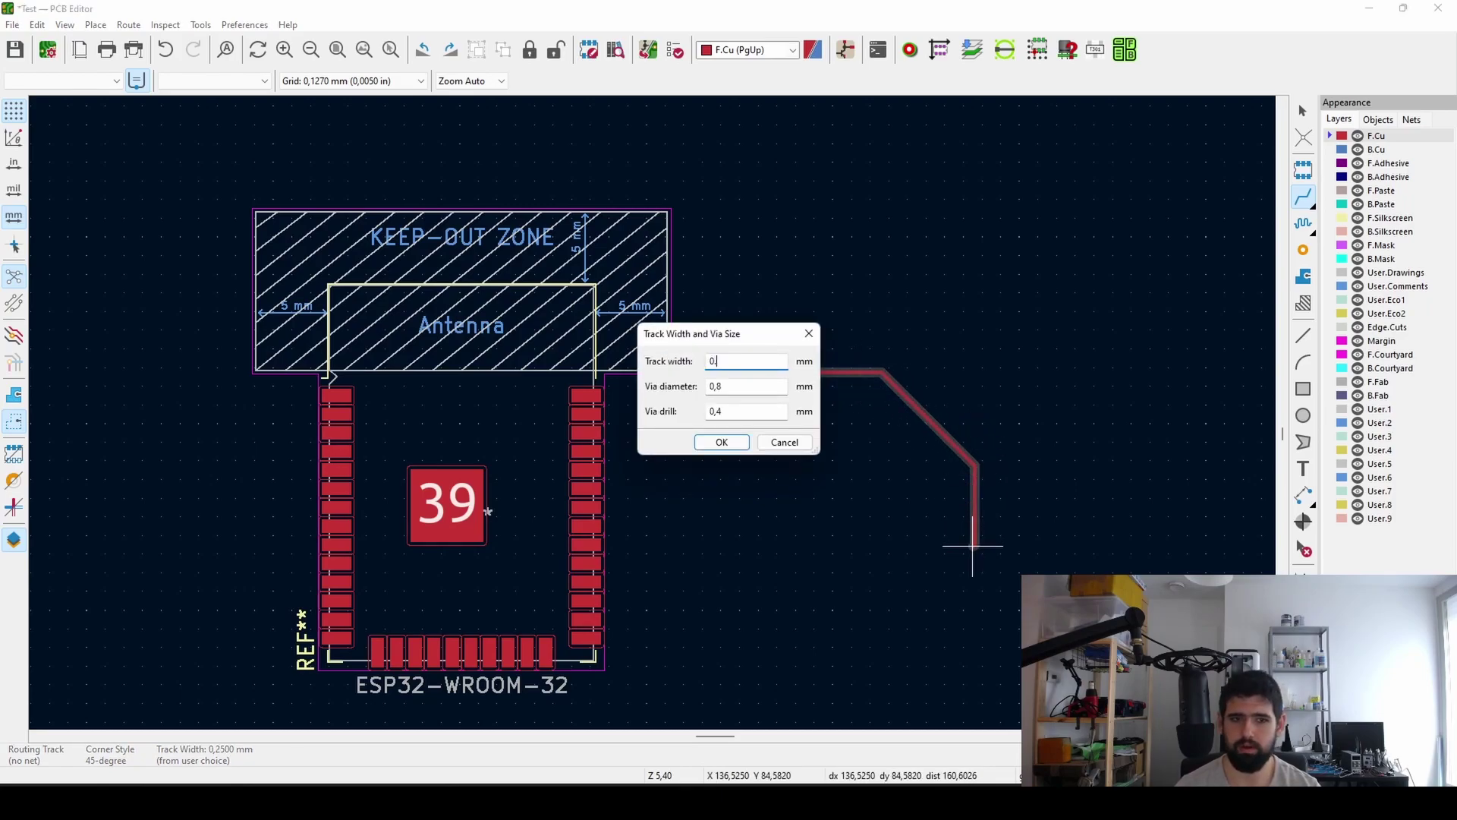
pyautogui.press('Return')
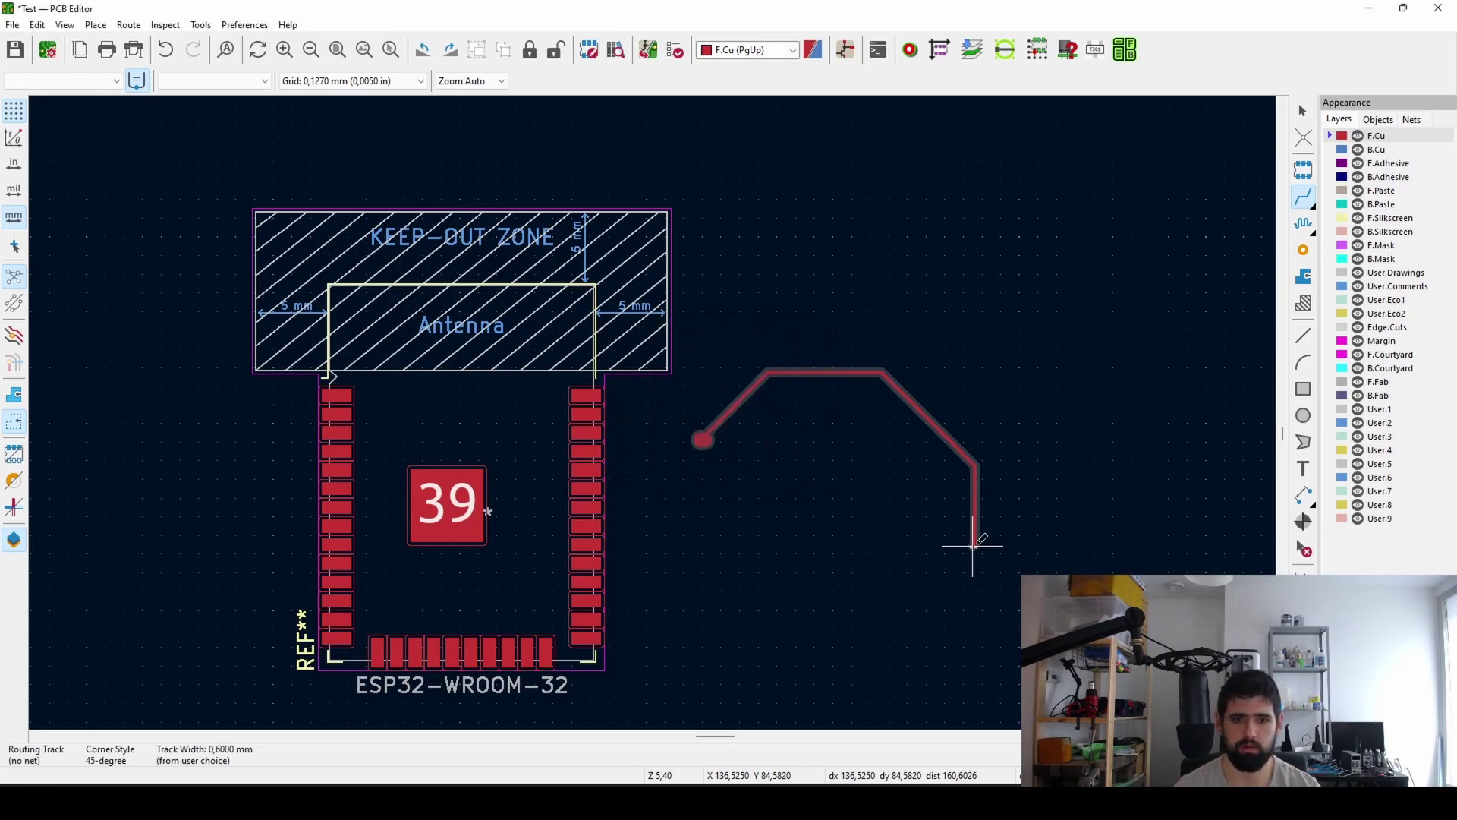
pyautogui.click(903, 619)
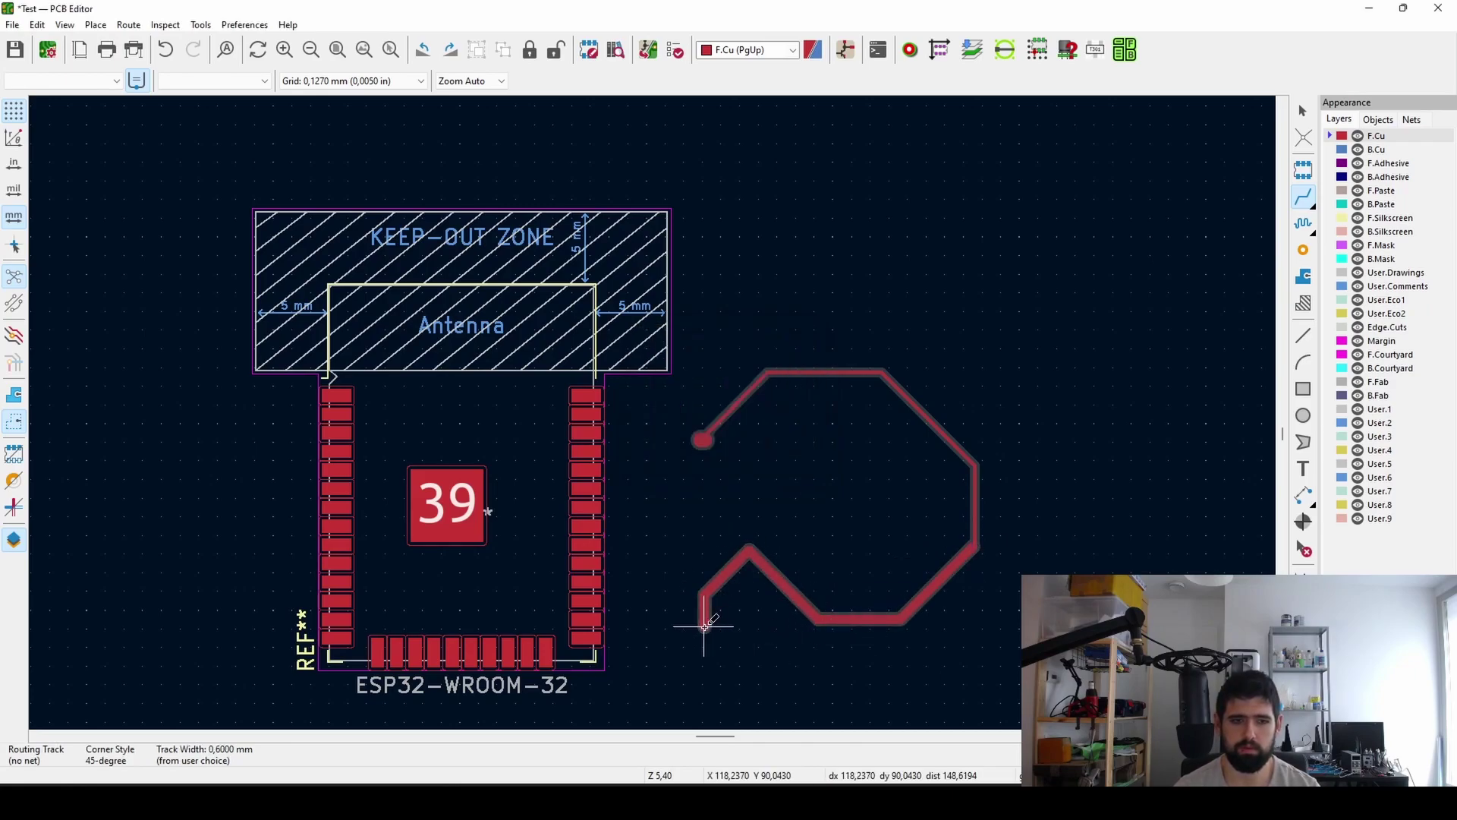
pyautogui.press('Escape')
pyautogui.press('Escape')
pyautogui.hotkey('ctrl', 'z')
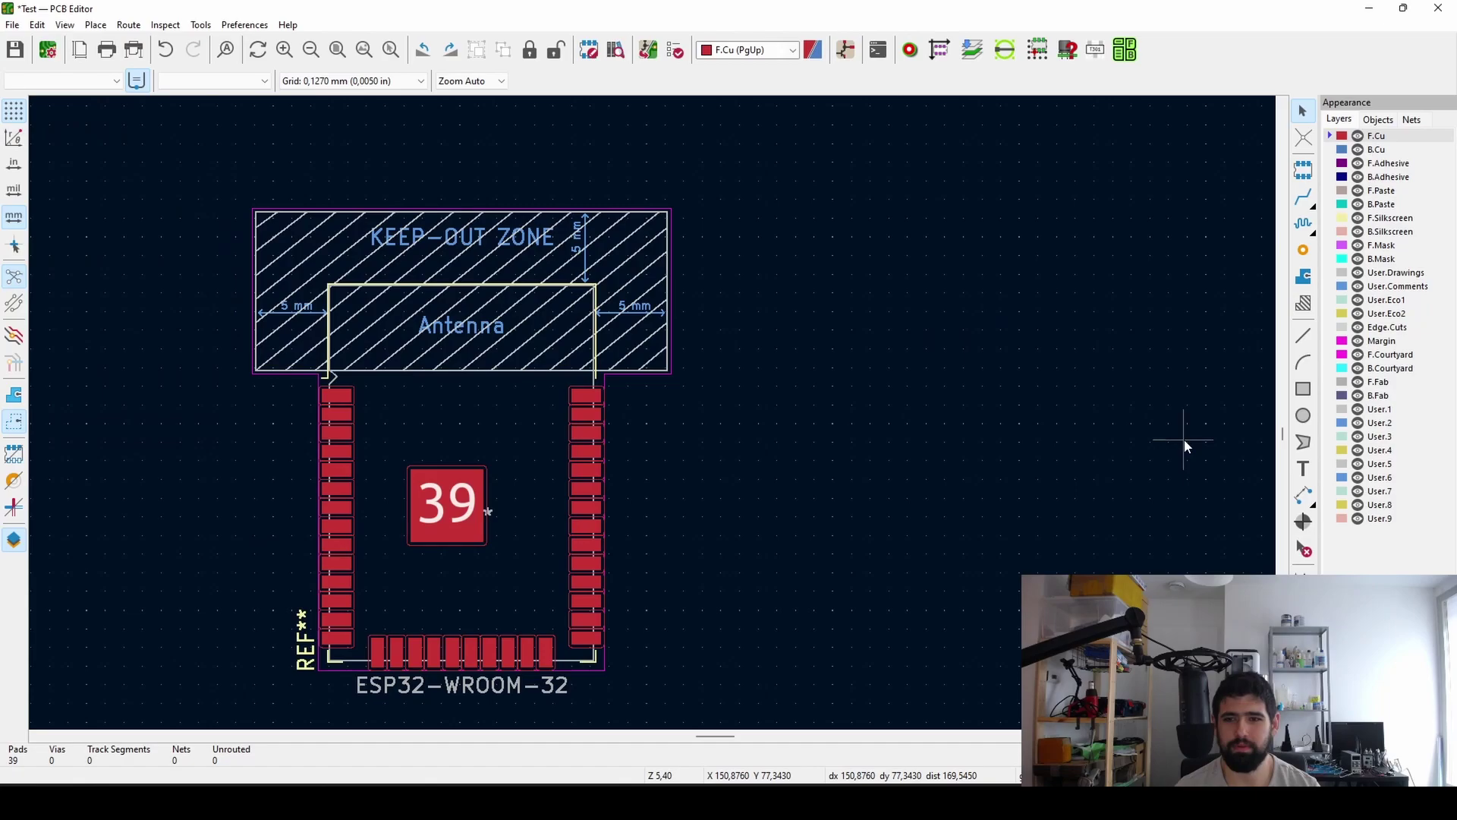
# Draw a rectangular board outline on Edge.Cuts around the ESP32-WROOM-32 module
pyautogui.click(1343, 332)
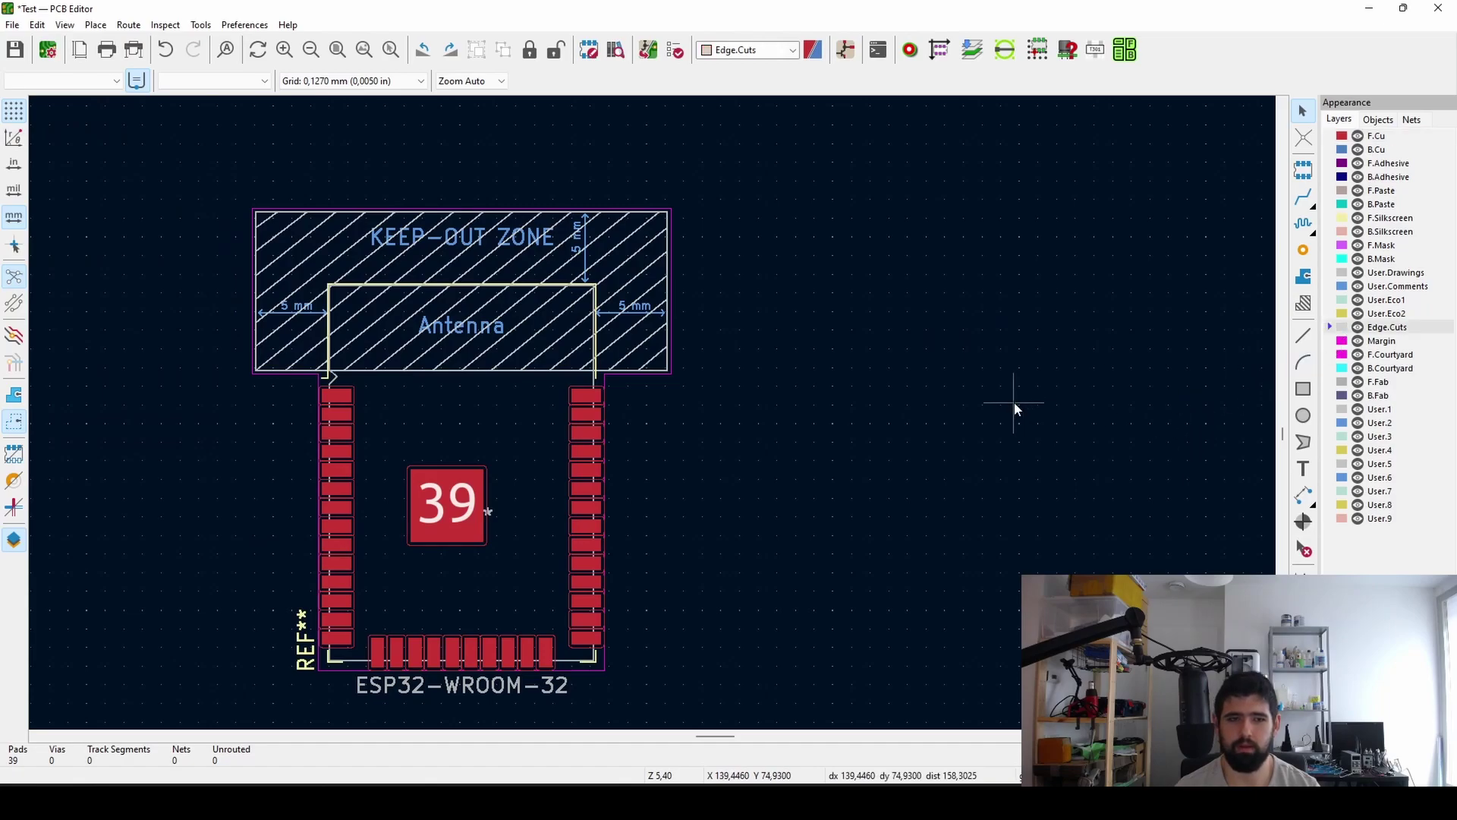
pyautogui.scroll(-3, 1014, 402)
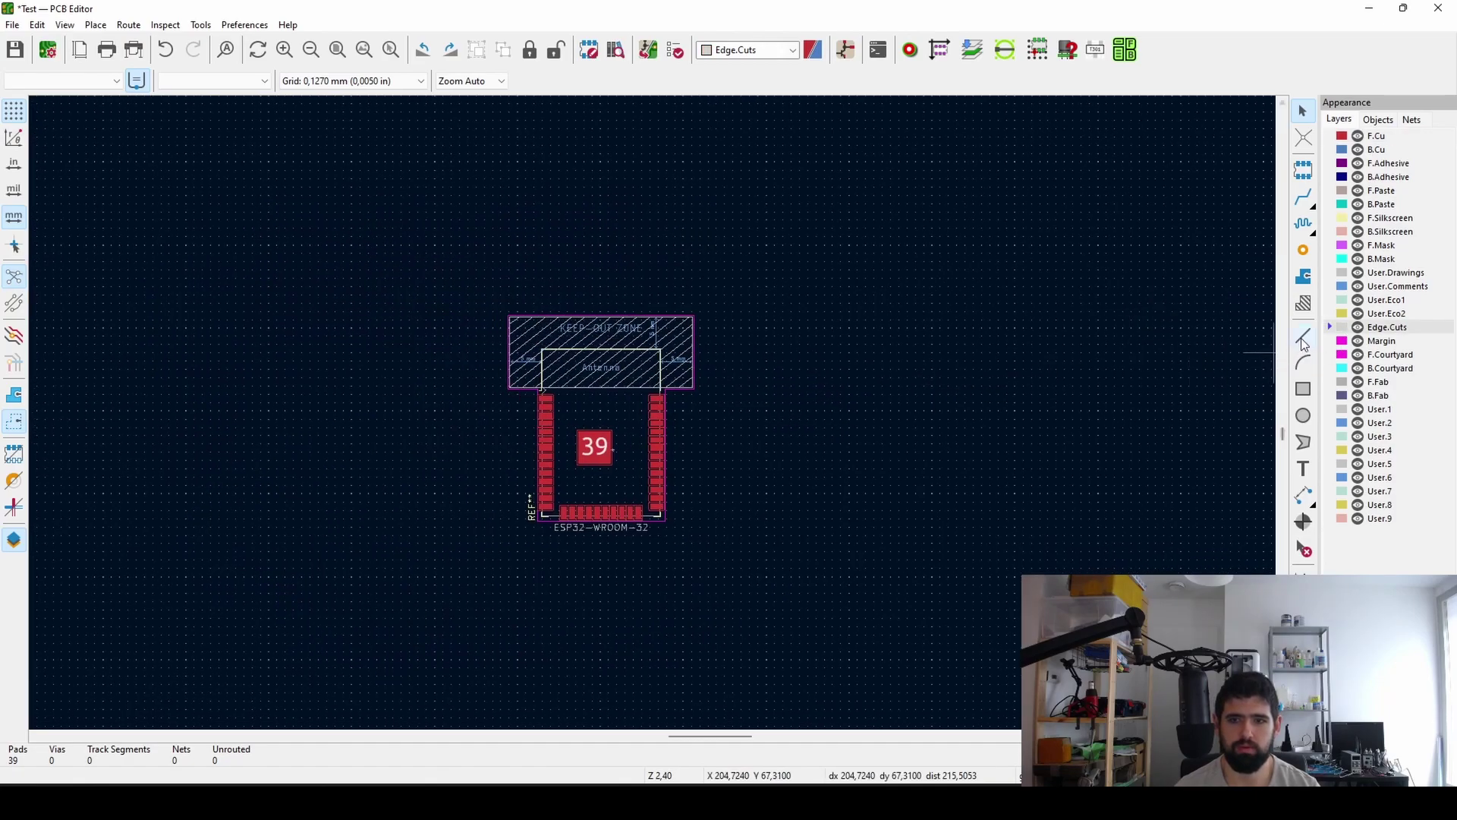
pyautogui.click(1303, 389)
pyautogui.click(433, 264)
pyautogui.click(776, 568)
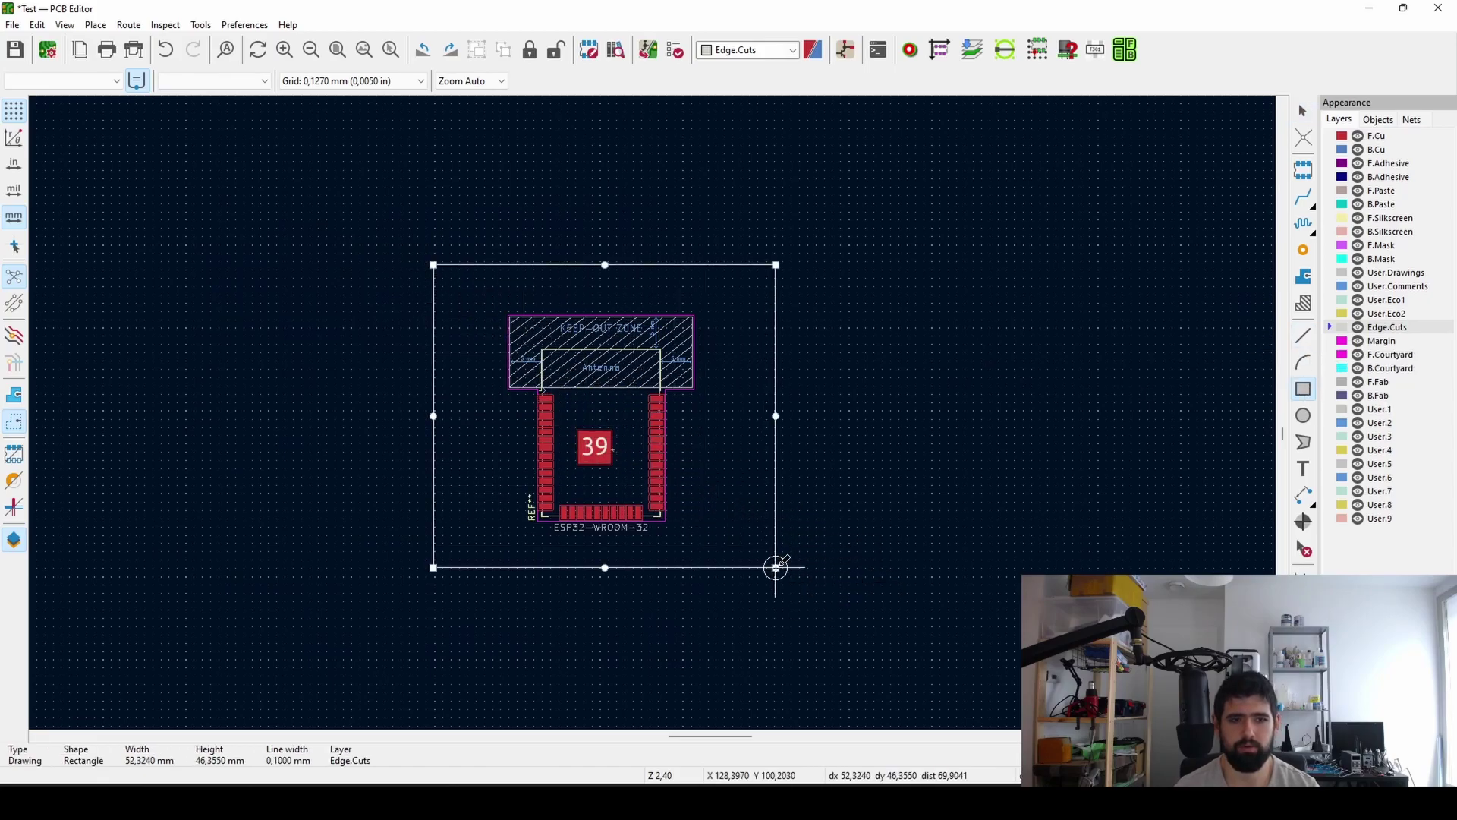
# Preview the green board in the 3D Viewer at an angled view, then close it
pyautogui.hotkey('alt', '3')
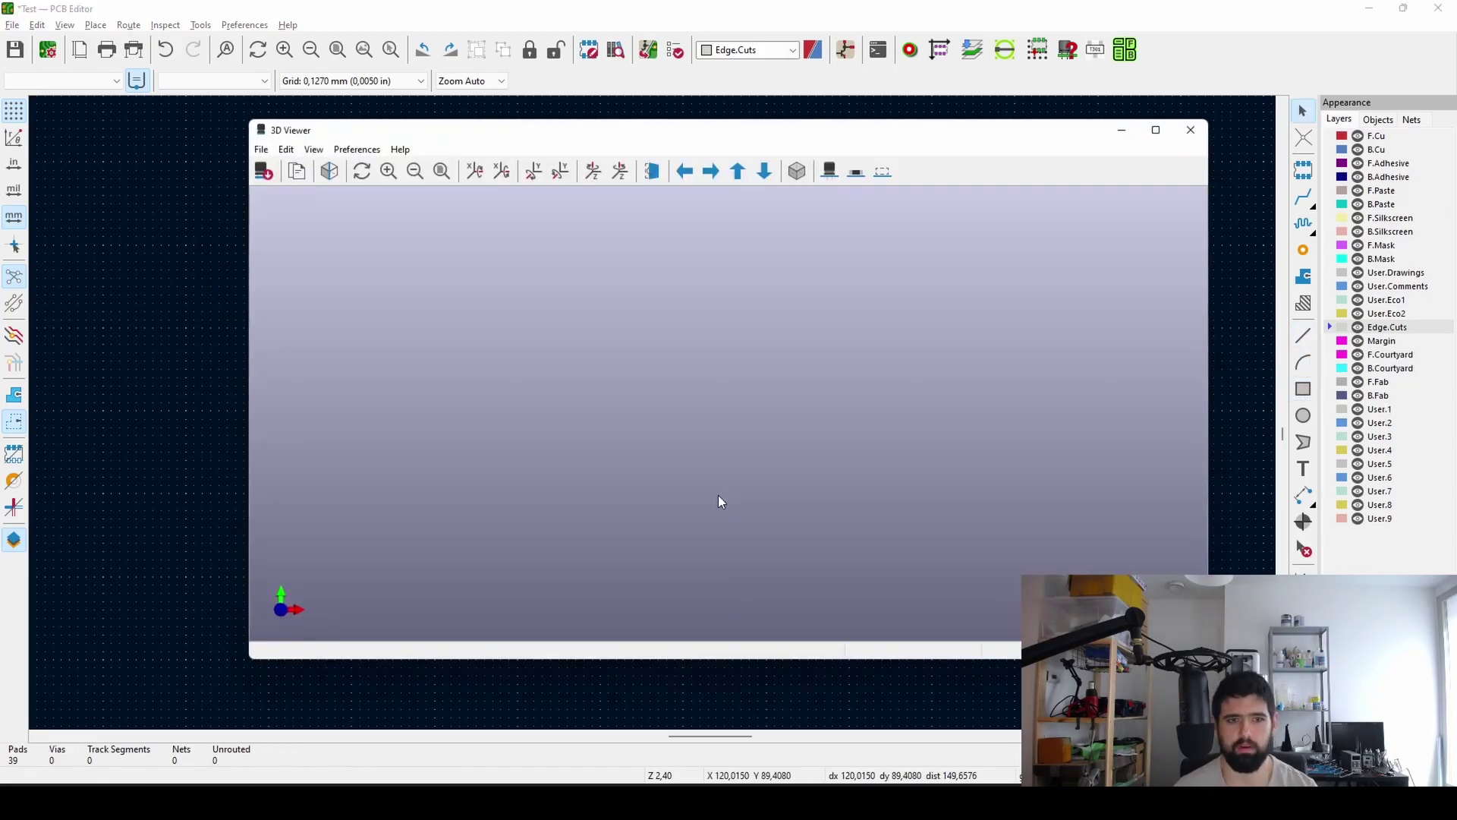
pyautogui.moveTo(705, 497); pyautogui.dragTo(608, 425)
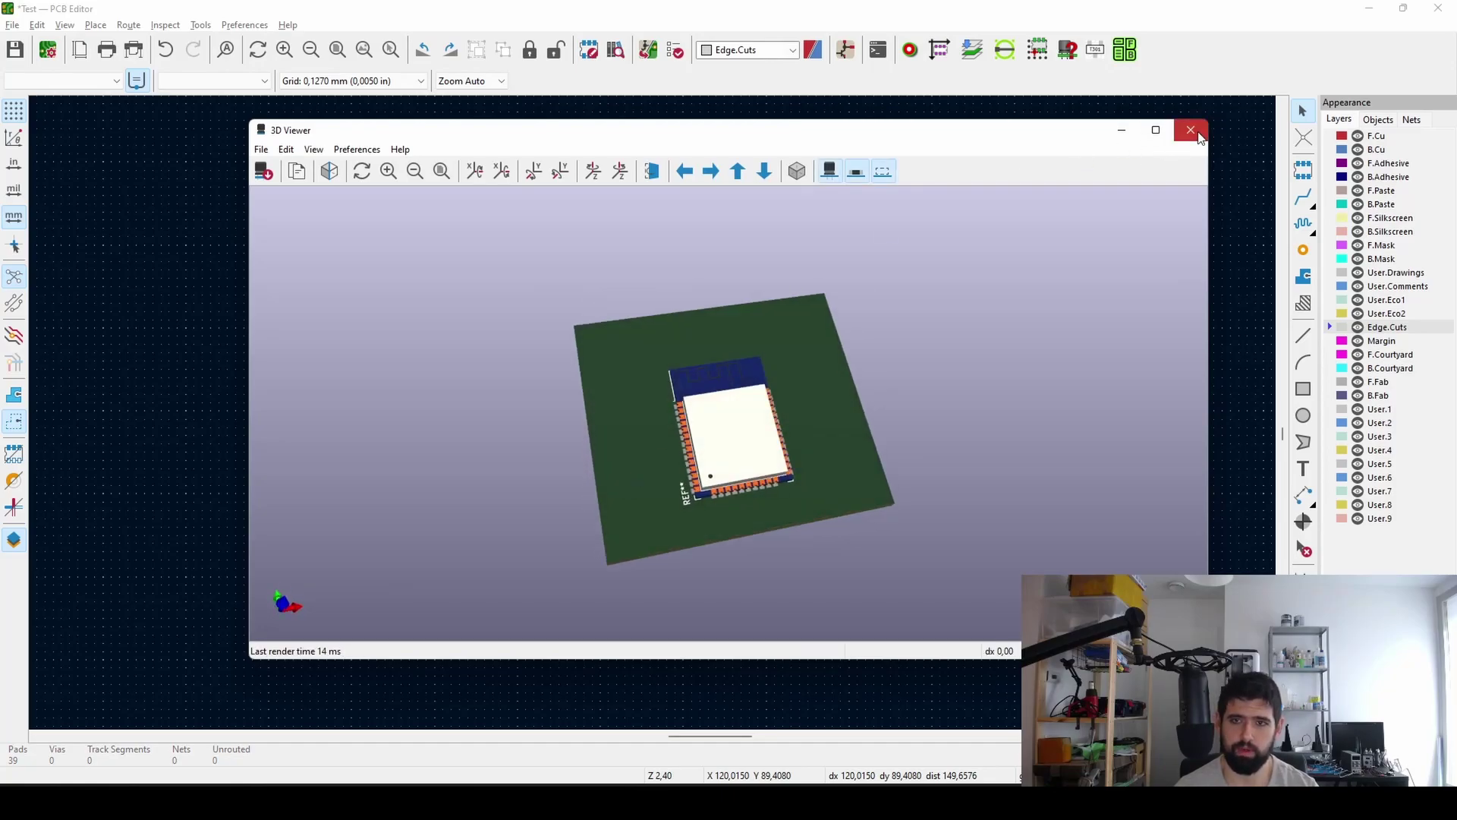
pyautogui.click(1191, 130)
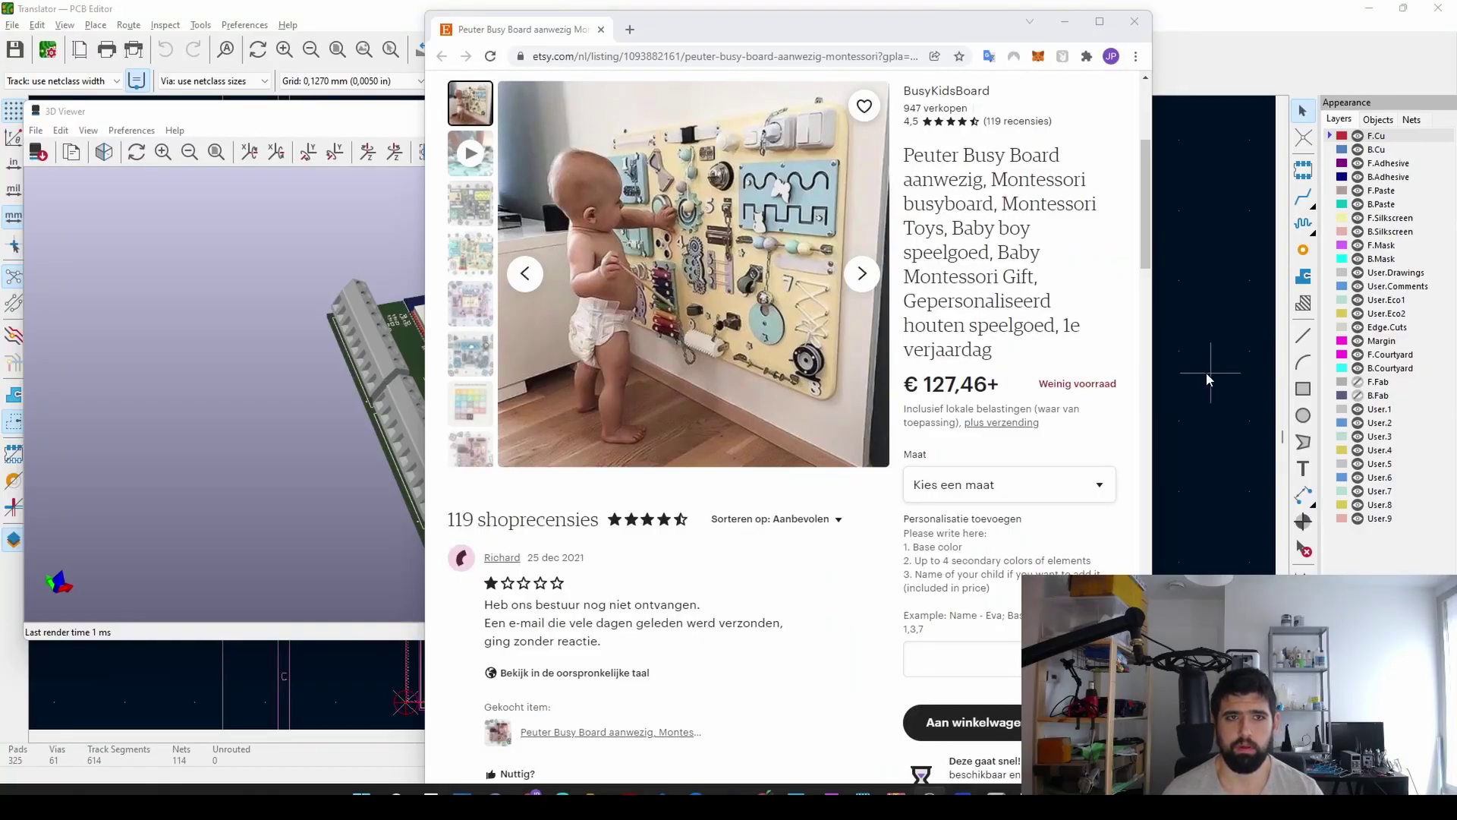
pyautogui.scroll(4, 797, 357)
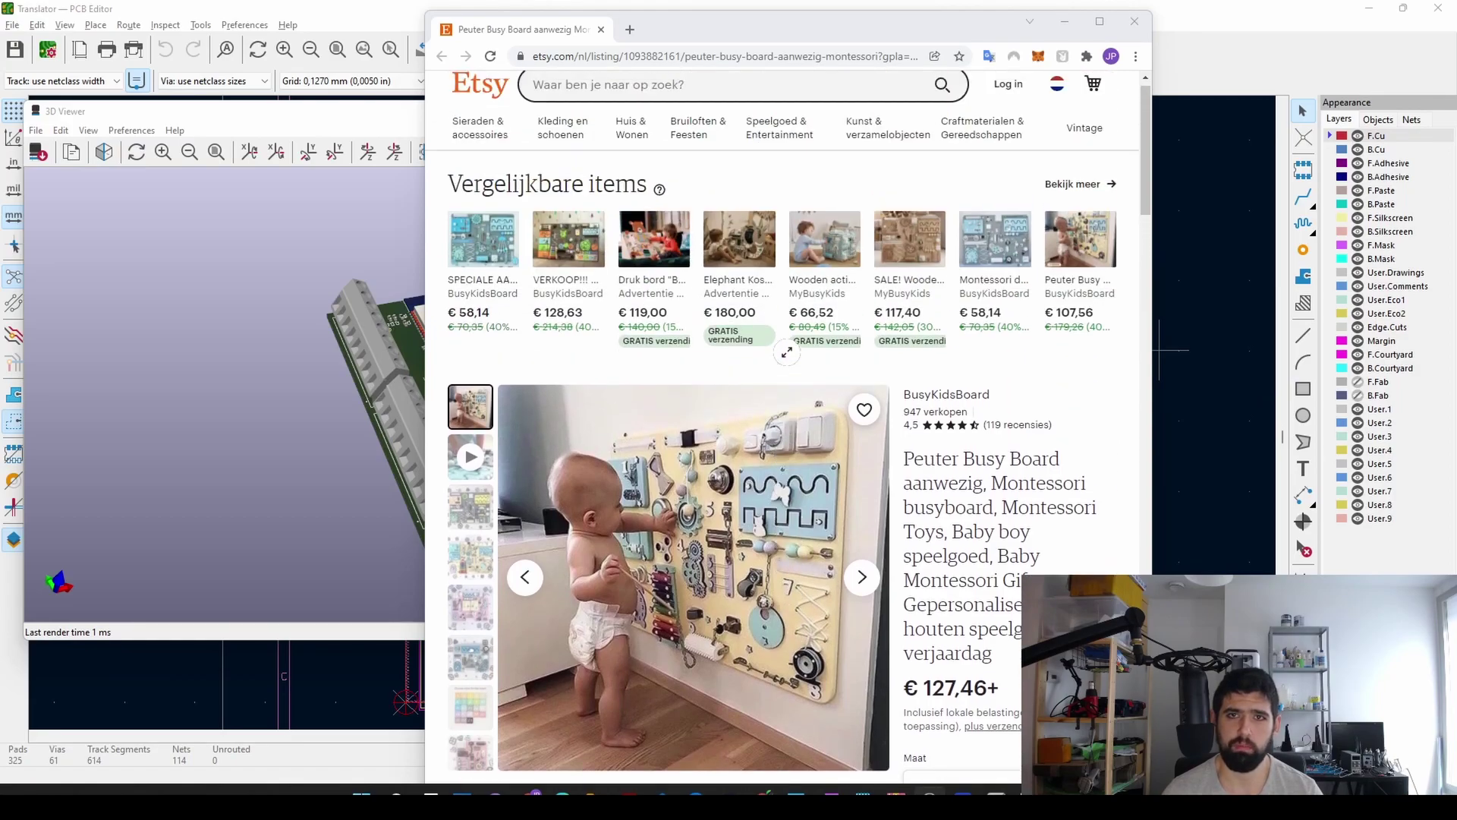
pyautogui.scroll(-1, 683, 456)
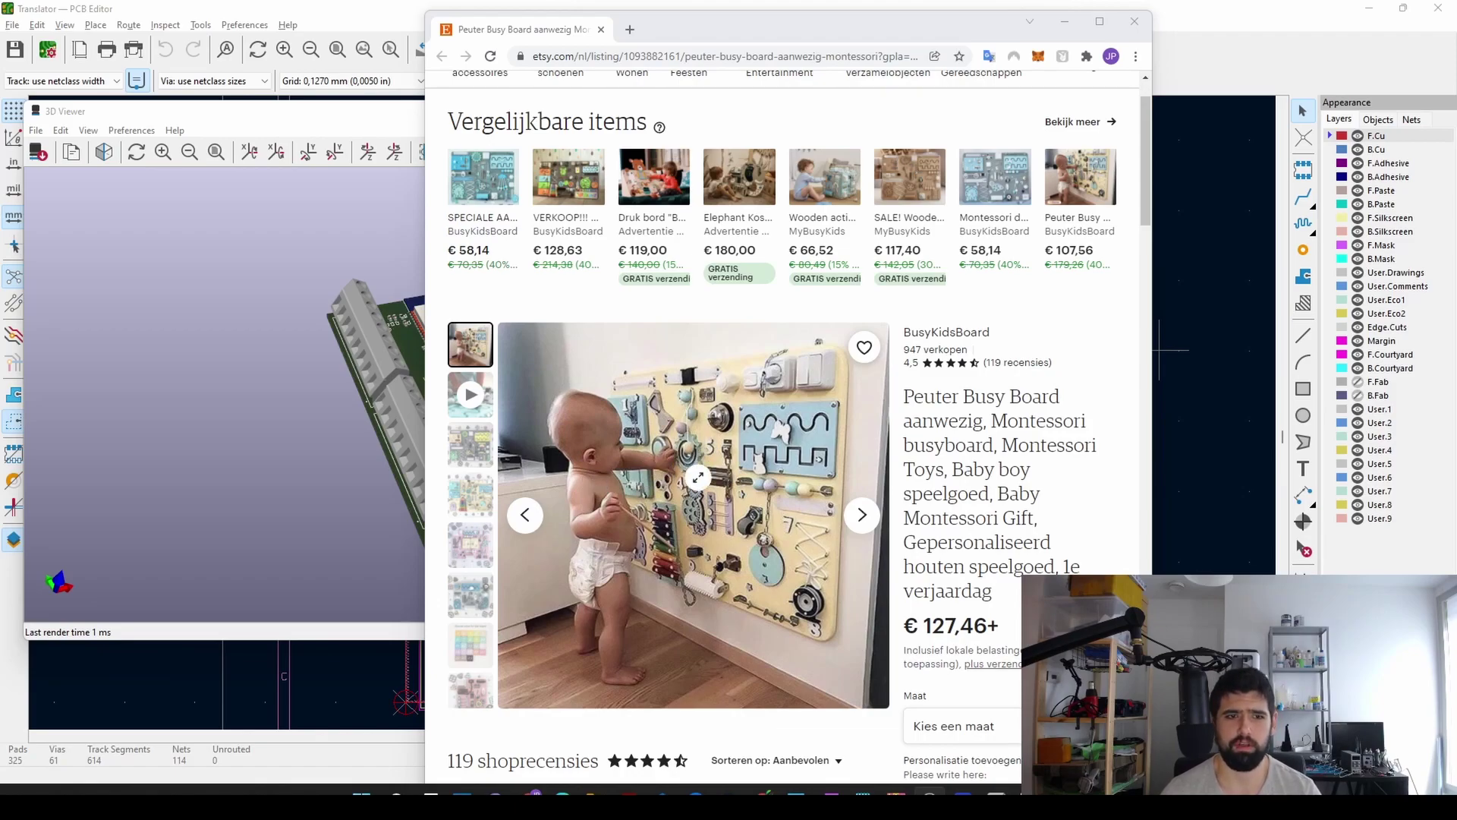
# Maximize the 3D Viewer and zoom in on a top-down view of the activity board
pyautogui.click(343, 123)
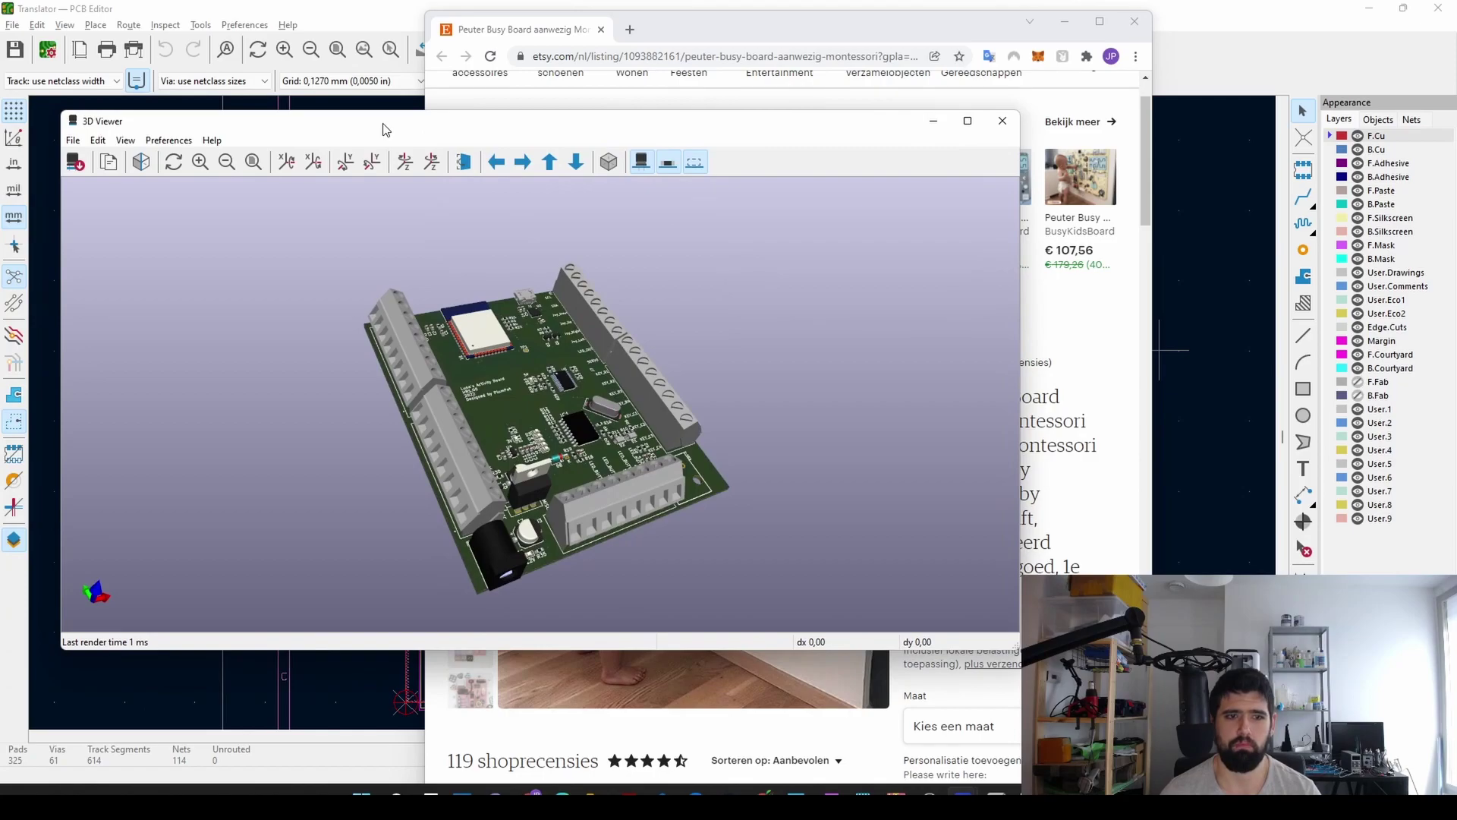
pyautogui.doubleClick(382, 123)
pyautogui.moveTo(995, 435); pyautogui.dragTo(860, 582)
pyautogui.scroll(2, 913, 401)
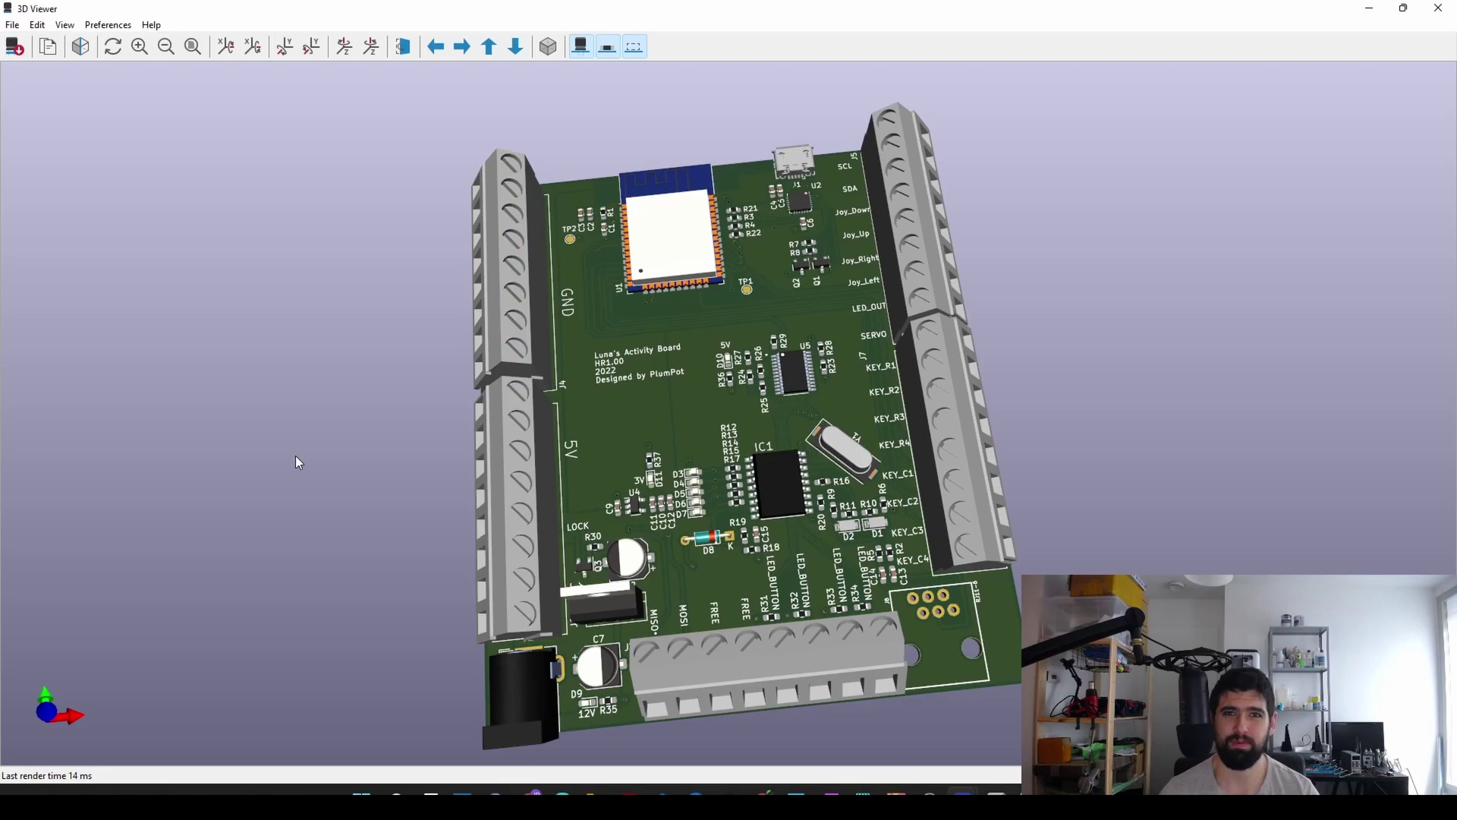
# Orbit to inspect the board's underside logo, then return to the component side
pyautogui.moveTo(296, 461); pyautogui.dragTo(577, 546)
pyautogui.scroll(2, 576, 543)
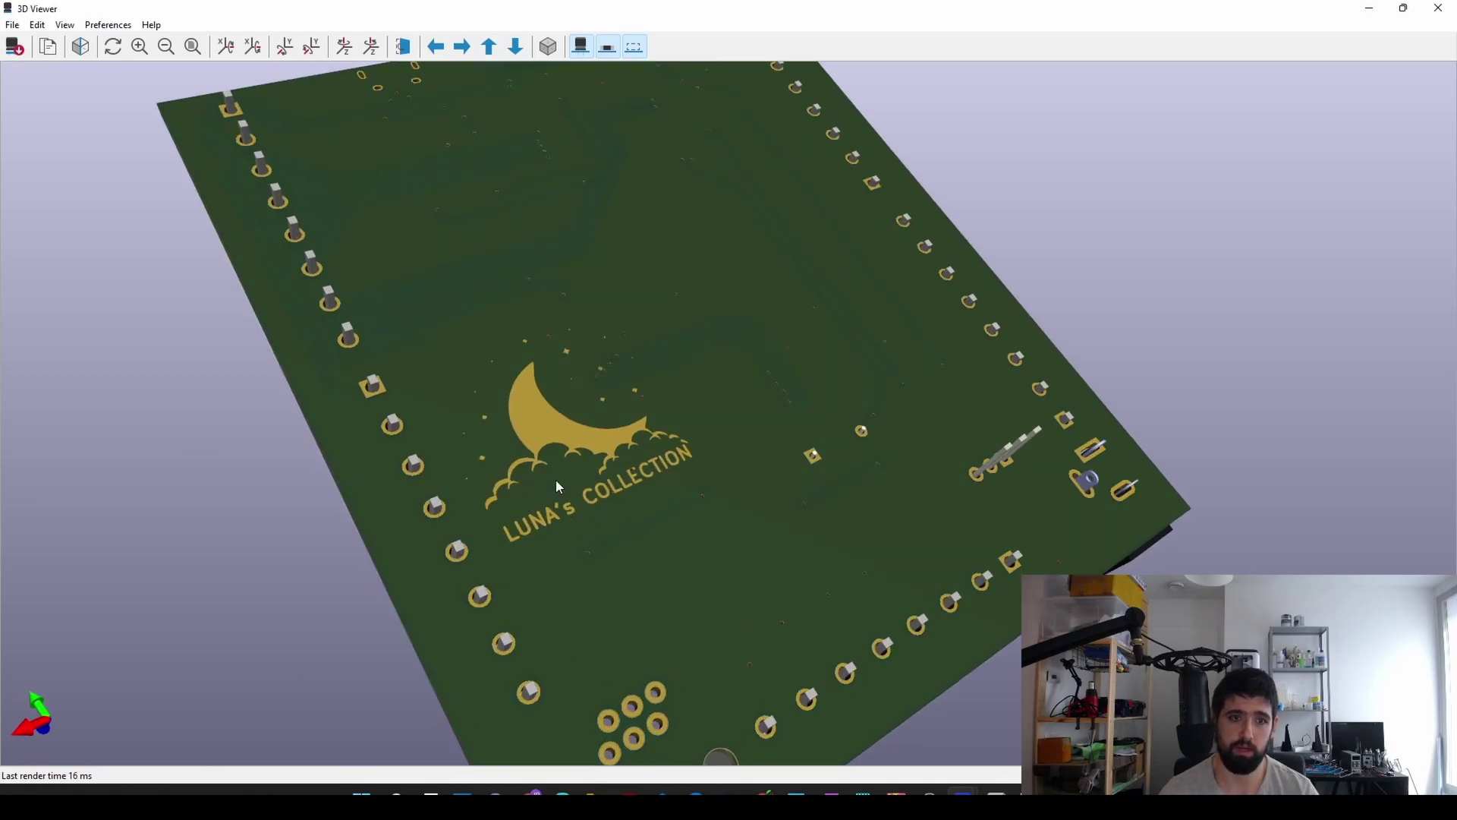
pyautogui.moveTo(558, 486); pyautogui.dragTo(738, 326)
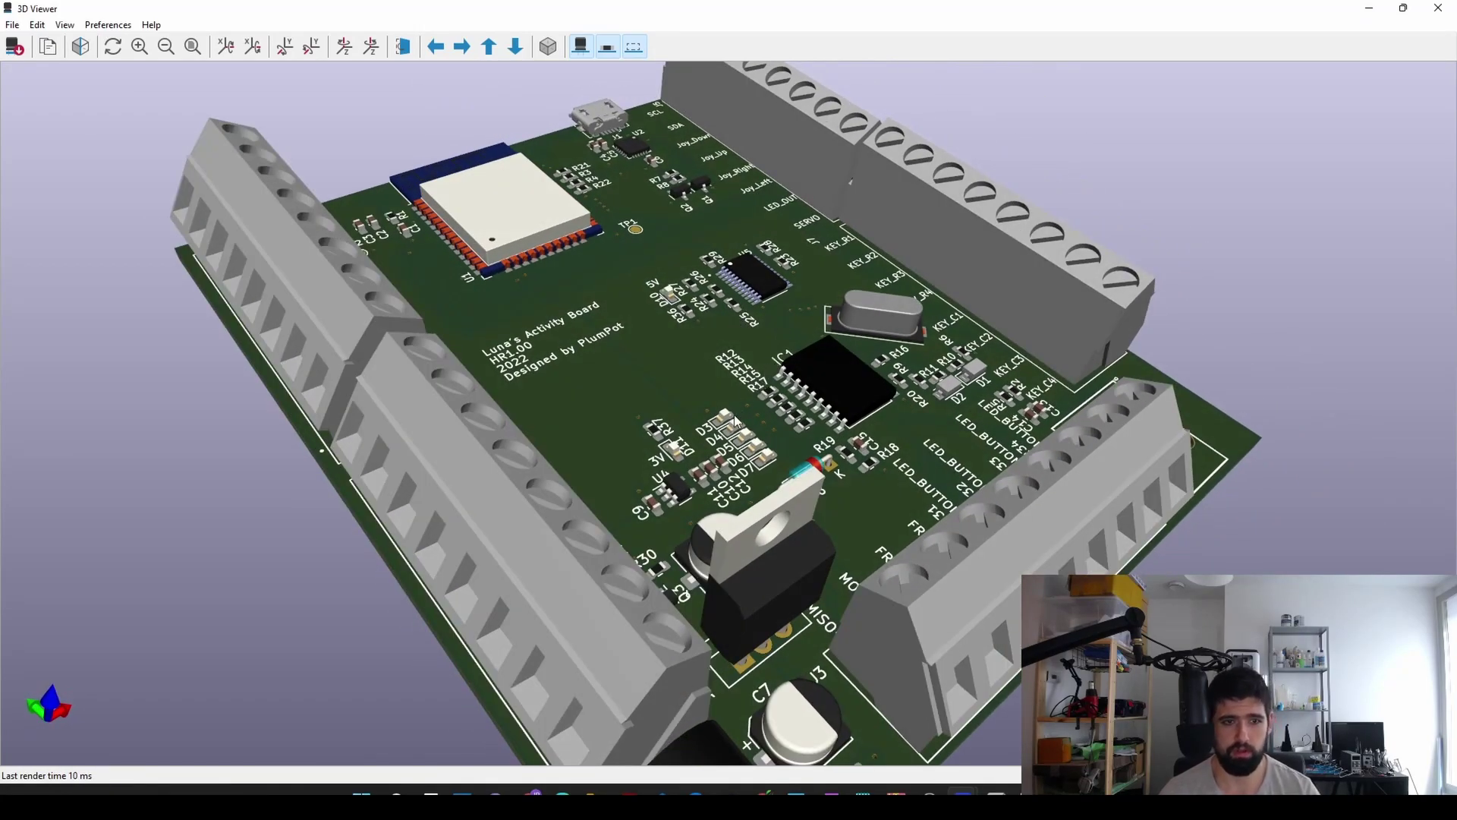
pyautogui.scroll(-4, 744, 416)
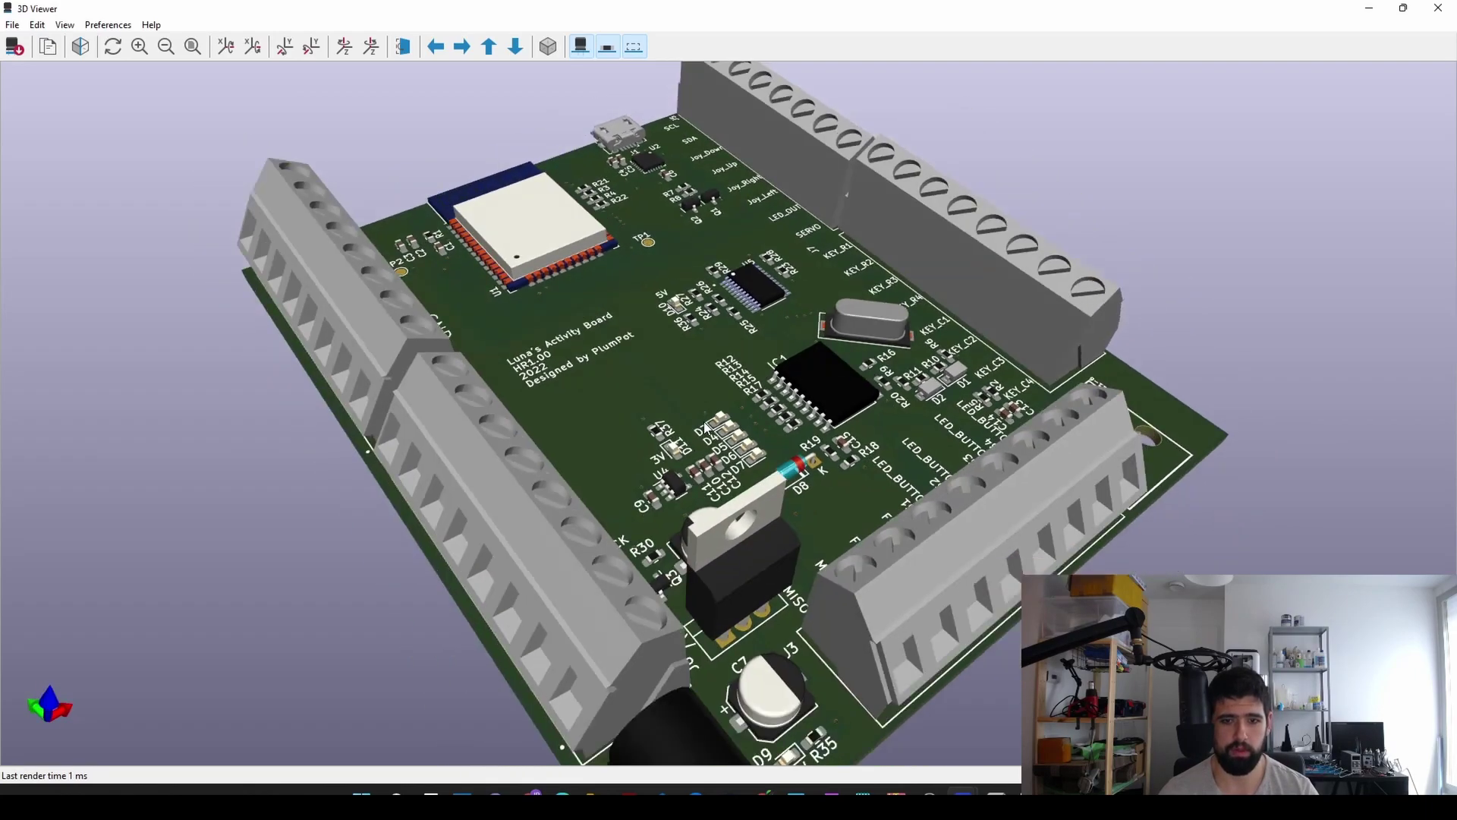